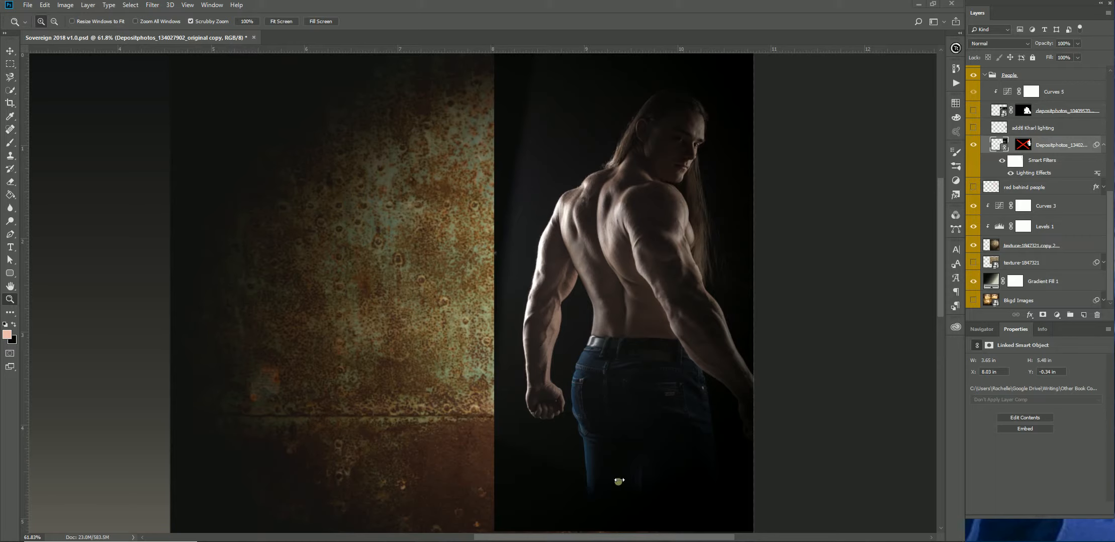
# - Hide and show the man's photo layer to compare it with the rusty background behind it
pyautogui.click(974, 146)
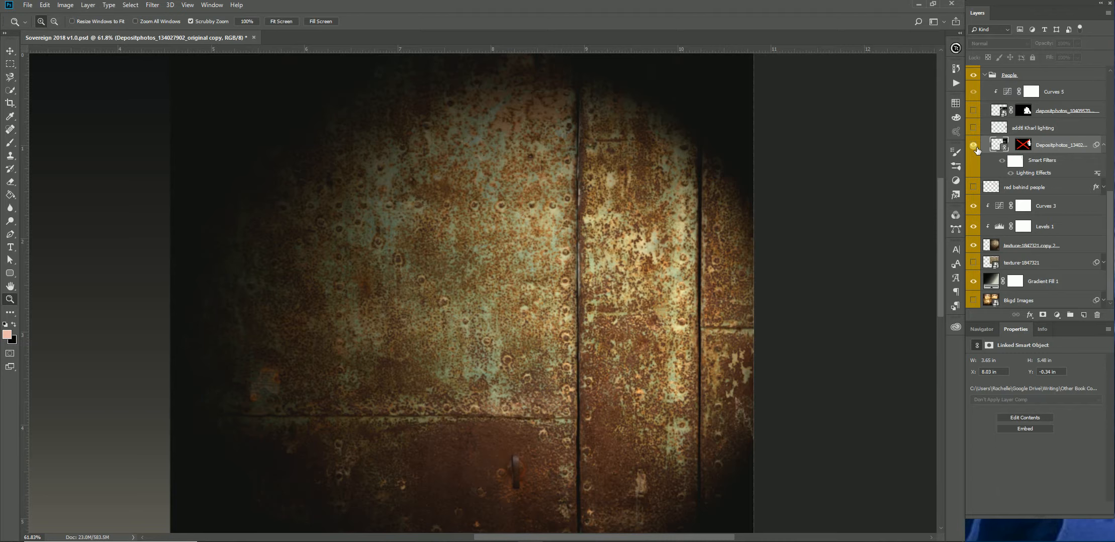
pyautogui.click(974, 146)
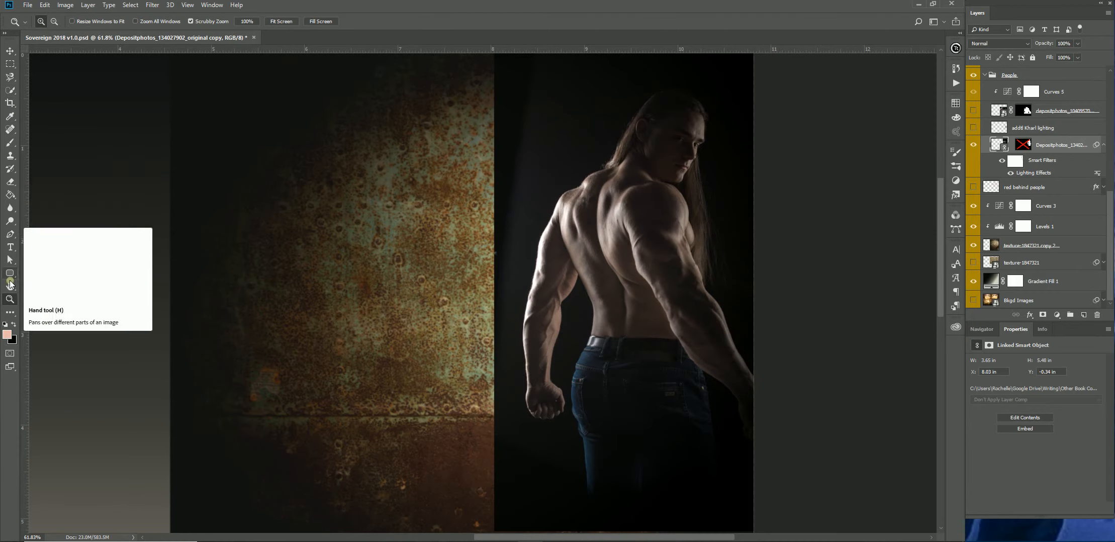
# - Try to select the man's left arm and upper shoulders on the photo layer using the Quick Selection tool
pyautogui.click(11, 91)
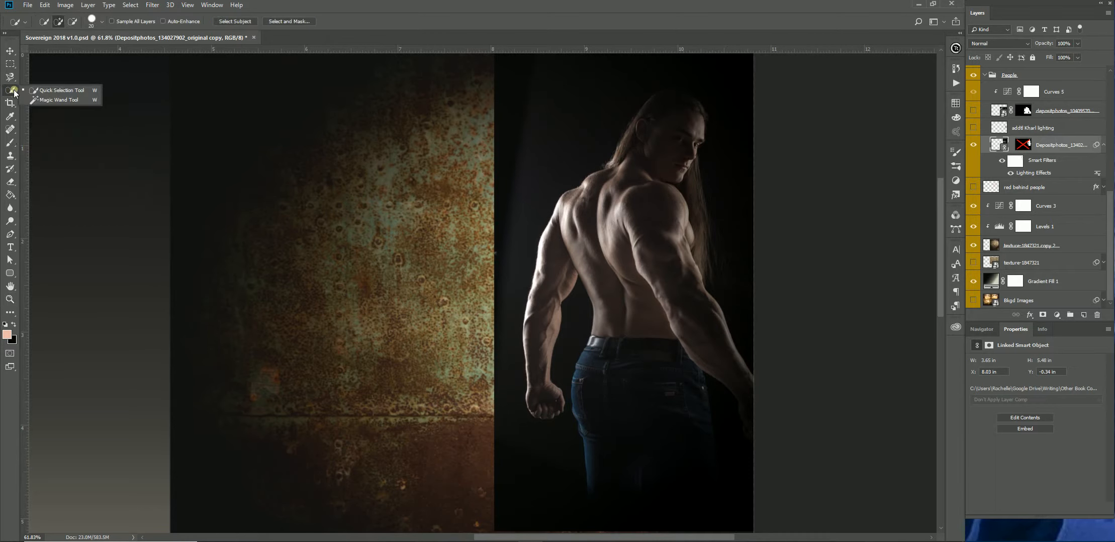
pyautogui.click(48, 93)
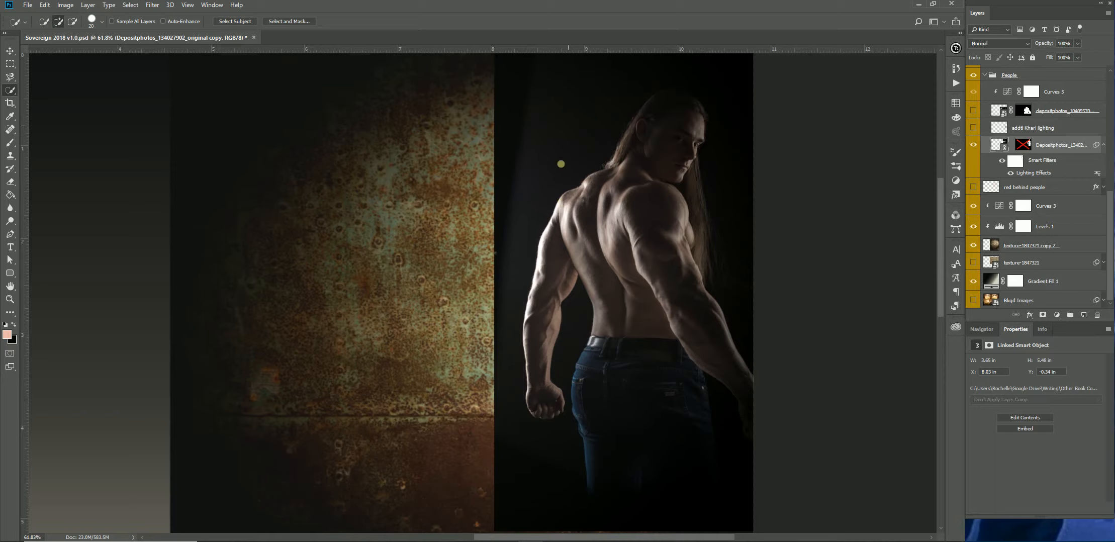
pyautogui.moveTo(567, 202)
pyautogui.mouseDown()
pyautogui.moveTo(545, 297)
pyautogui.moveTo(538, 280)
pyautogui.moveTo(536, 342)
pyautogui.moveTo(571, 319)
pyautogui.moveTo(548, 335)
pyautogui.mouseUp()
pyautogui.moveTo(565, 205); pyautogui.dragTo(626, 168)
# - Try to extend the selection from the neck through the hair across the forehead, and undo that stroke
pyautogui.click(9, 299)
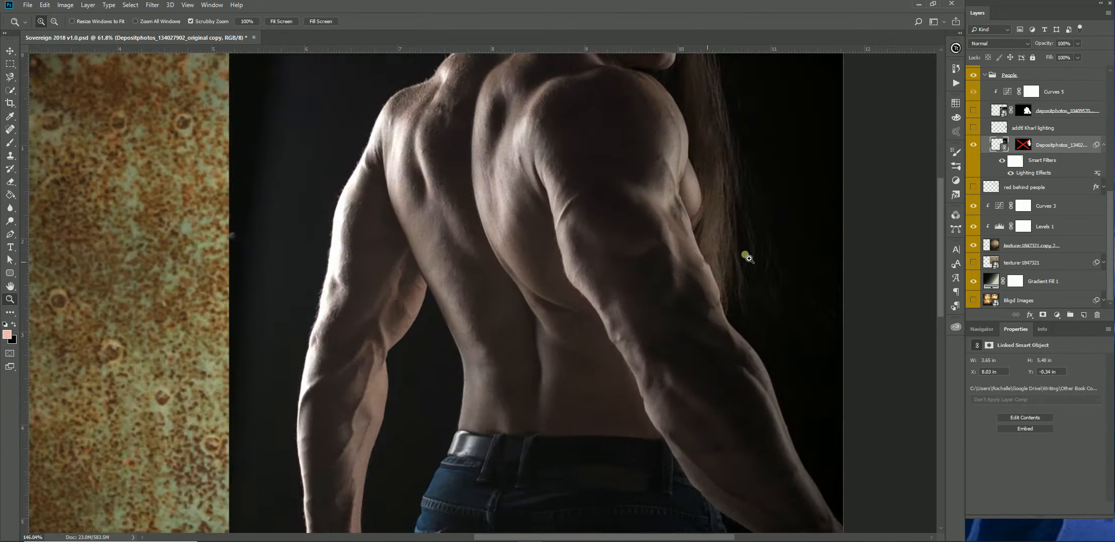
pyautogui.moveTo(732, 261); pyautogui.dragTo(752, 254)
pyautogui.moveTo(654, 291); pyautogui.dragTo(510, 405)
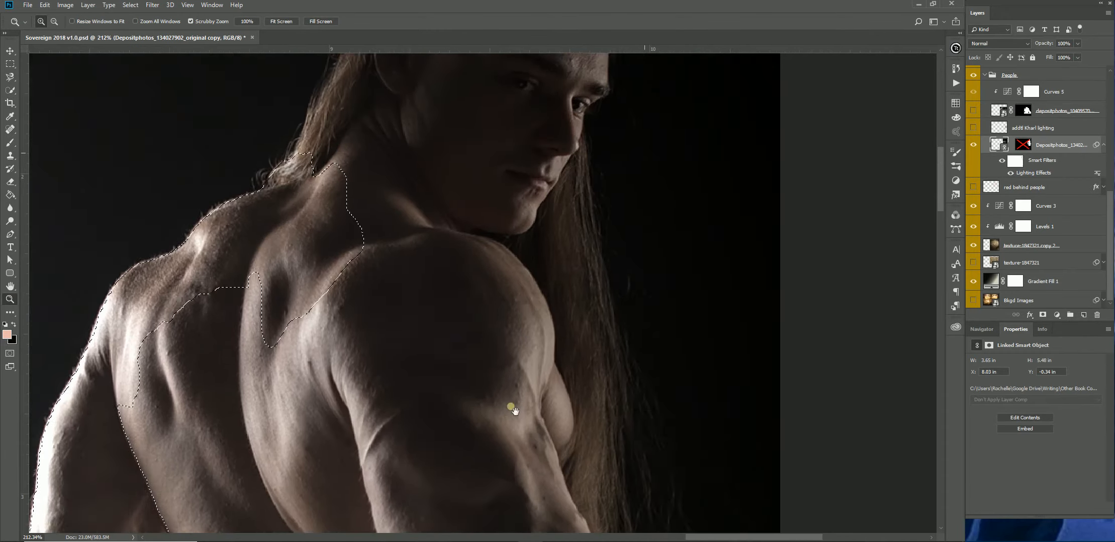
pyautogui.moveTo(528, 211); pyautogui.dragTo(540, 307)
pyautogui.moveTo(511, 169); pyautogui.dragTo(512, 234)
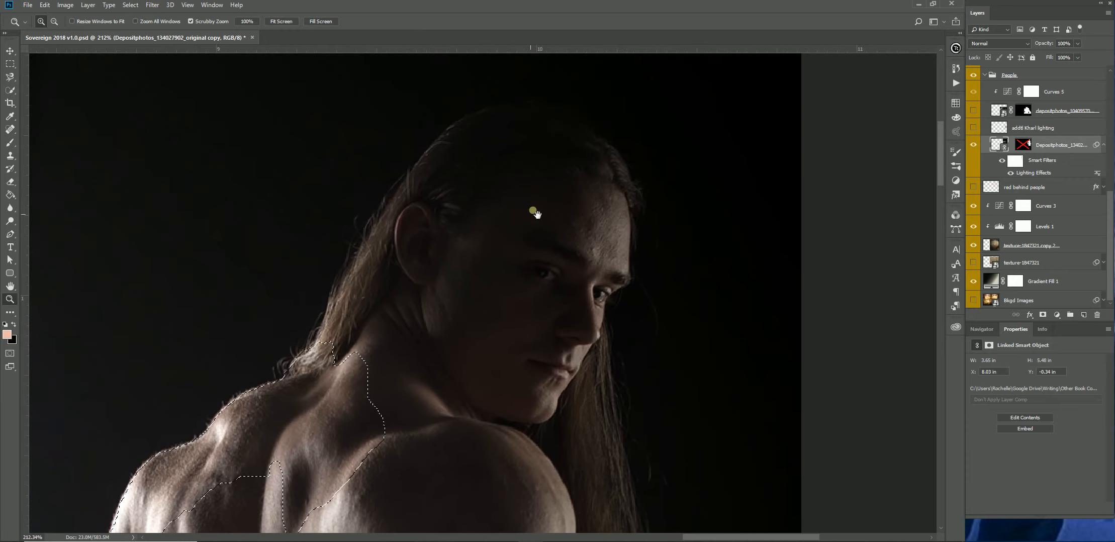
pyautogui.click(10, 90)
pyautogui.moveTo(343, 331)
pyautogui.mouseDown()
pyautogui.moveTo(484, 164)
pyautogui.moveTo(577, 150)
pyautogui.moveTo(622, 157)
pyautogui.mouseUp()
pyautogui.hotkey('ctrl', 'z')
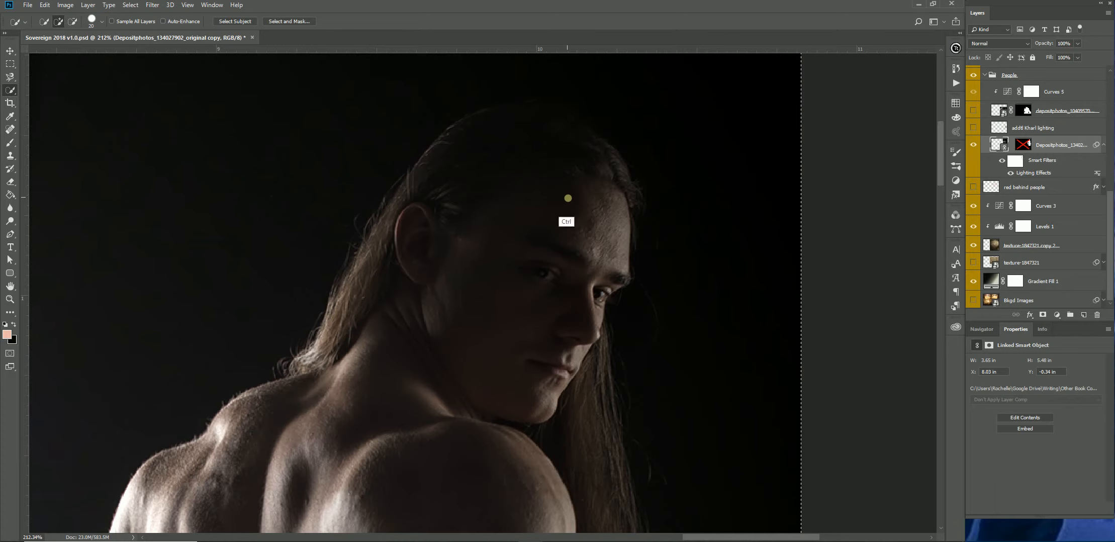
# - Try to add the man's neck, face and hair to the selection, undoing the extra addition at the crown
pyautogui.moveTo(335, 339)
pyautogui.mouseDown()
pyautogui.moveTo(409, 292)
pyautogui.moveTo(381, 286)
pyautogui.moveTo(439, 212)
pyautogui.moveTo(419, 192)
pyautogui.moveTo(400, 214)
pyautogui.moveTo(453, 164)
pyautogui.moveTo(426, 183)
pyautogui.moveTo(443, 157)
pyautogui.moveTo(481, 137)
pyautogui.moveTo(465, 156)
pyautogui.mouseUp()
pyautogui.click(500, 148)
pyautogui.hotkey('ctrl', 'z')
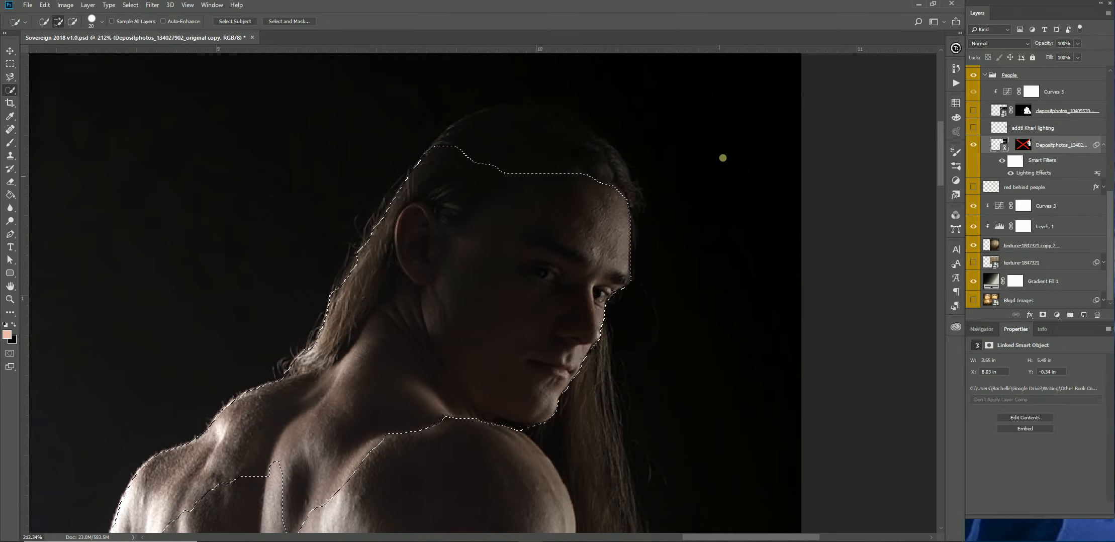
pyautogui.moveTo(601, 179)
pyautogui.mouseDown()
pyautogui.moveTo(609, 187)
pyautogui.moveTo(592, 166)
pyautogui.mouseUp()
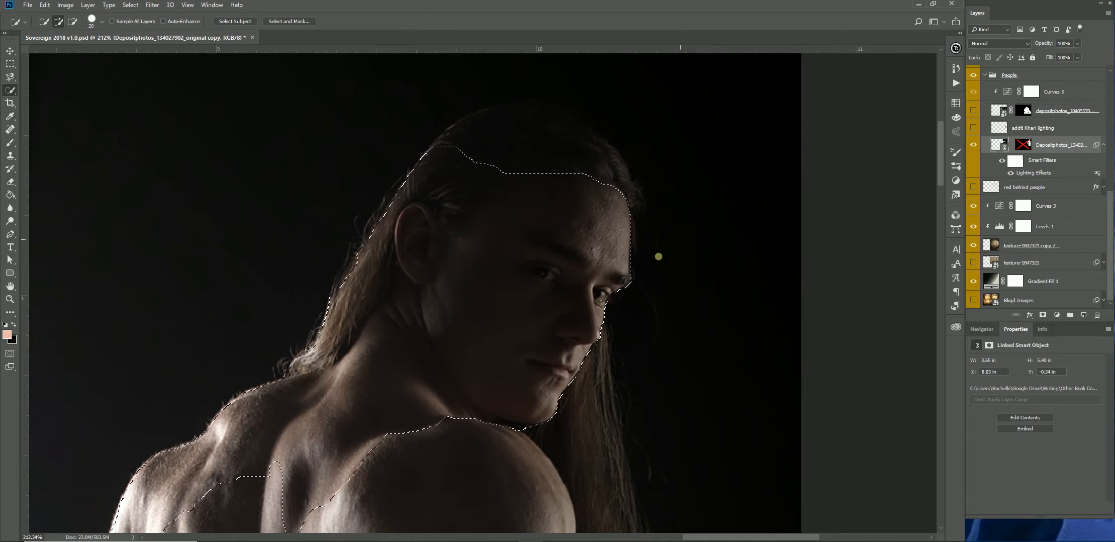
# - Try to extend the quick selection down the man's loose hair and right arm, and undo that addition
pyautogui.moveTo(578, 406); pyautogui.dragTo(566, 128)
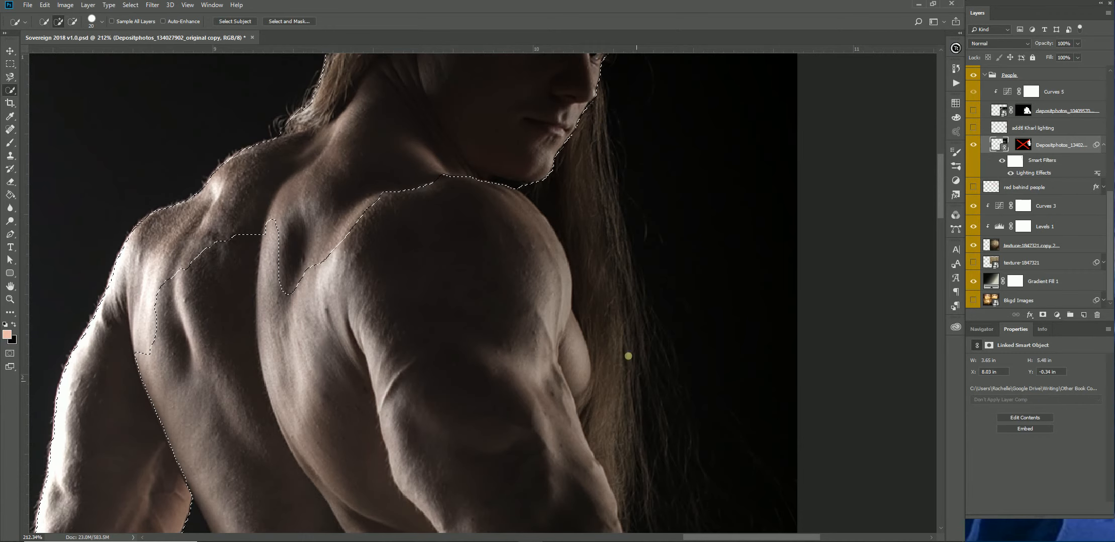
pyautogui.scroll(-3, 618, 318)
pyautogui.hscroll(1, 592, 259)
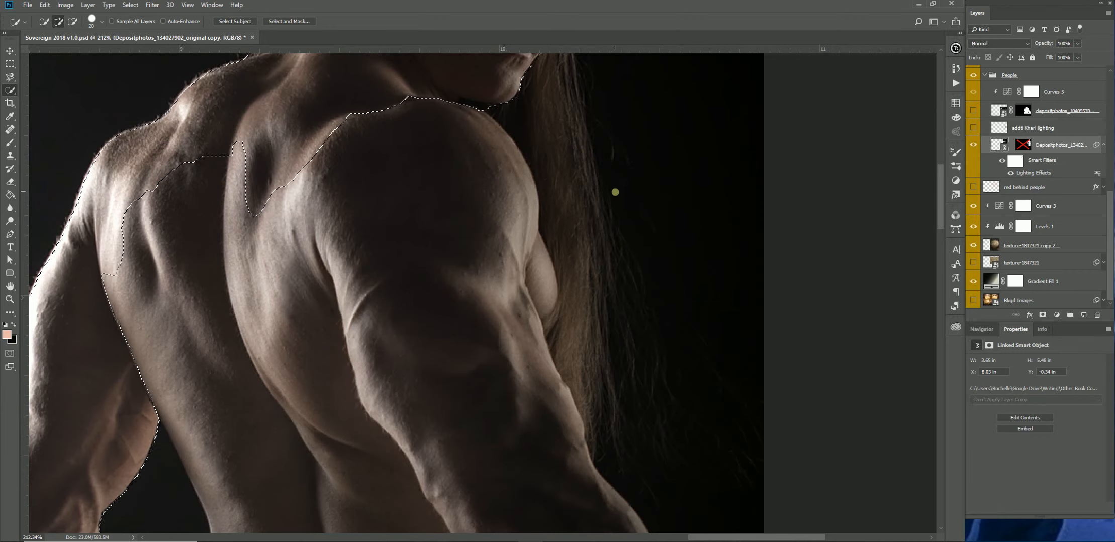
pyautogui.moveTo(530, 166); pyautogui.dragTo(491, 305)
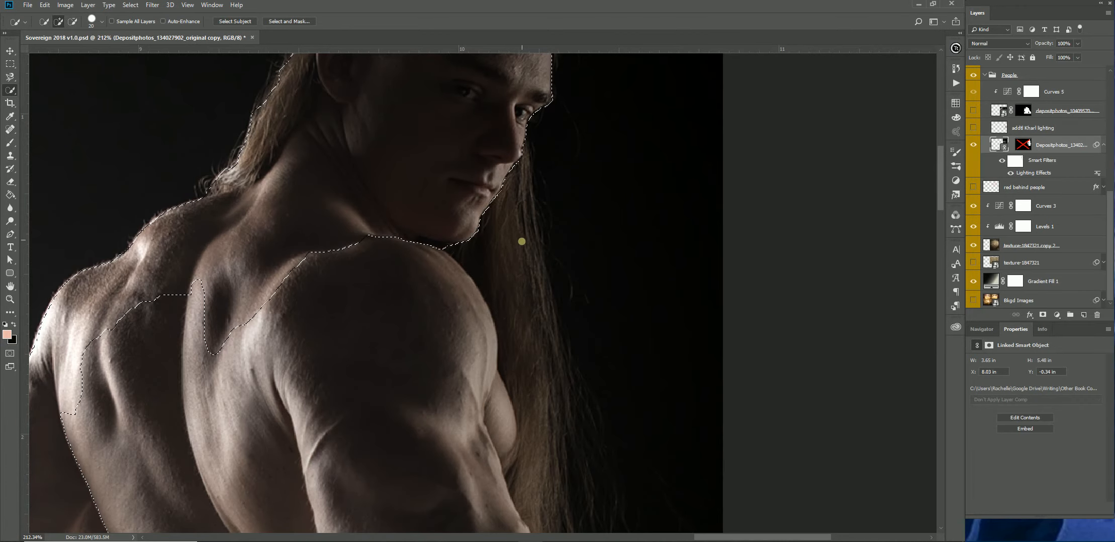
pyautogui.moveTo(474, 398); pyautogui.dragTo(508, 73)
pyautogui.moveTo(549, 348); pyautogui.dragTo(445, 234)
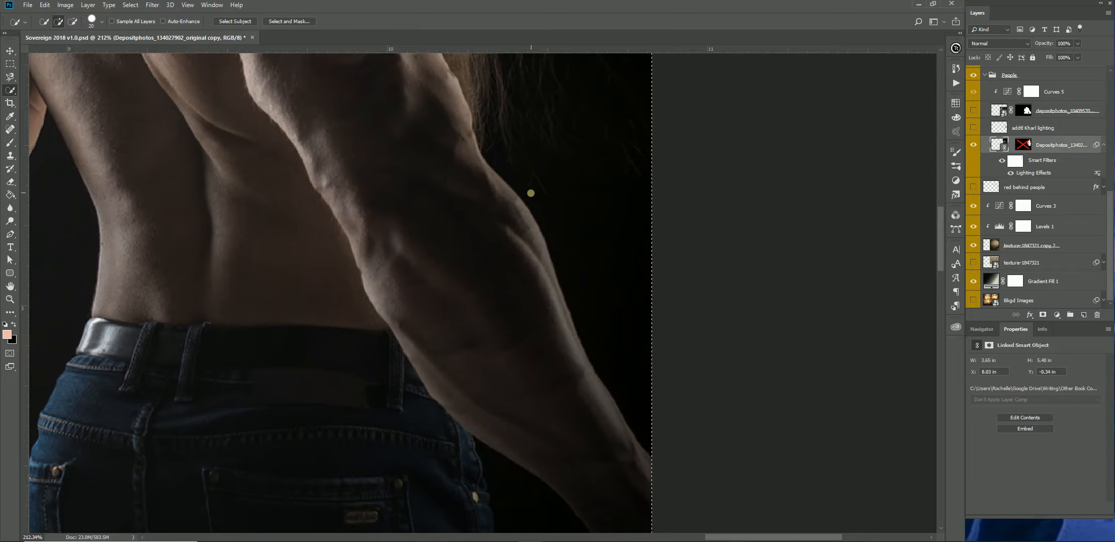
pyautogui.click(9, 299)
pyautogui.moveTo(418, 314); pyautogui.dragTo(357, 324)
pyautogui.moveTo(365, 173); pyautogui.dragTo(475, 189)
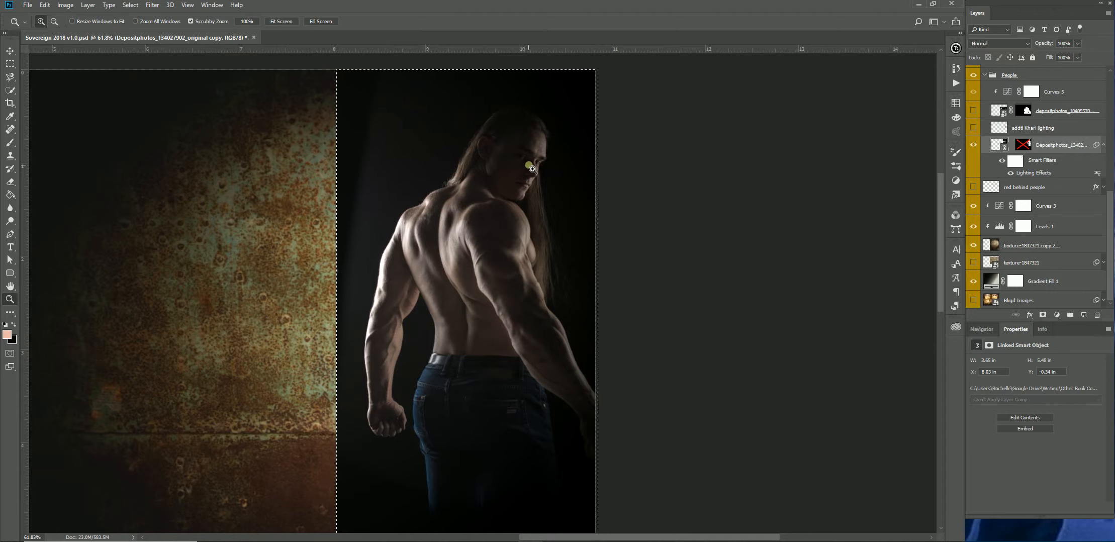
pyautogui.hotkey('ctrl', 'z')
# - Deselect the partial selection around the man's head, shoulders and left arm
pyautogui.click(10, 90)
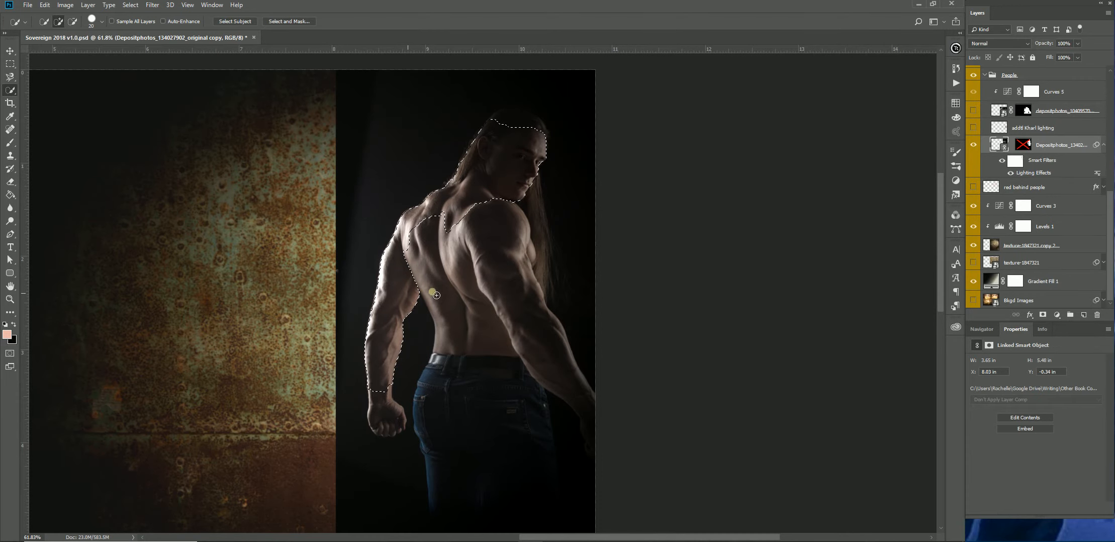
pyautogui.hotkey('ctrl', 'z')
pyautogui.click(131, 7)
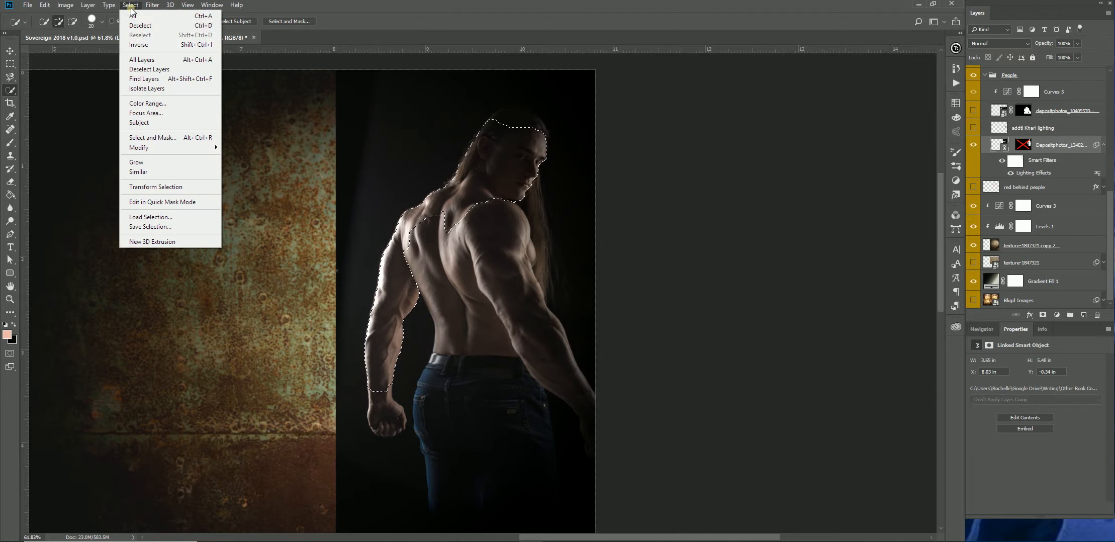
pyautogui.click(147, 29)
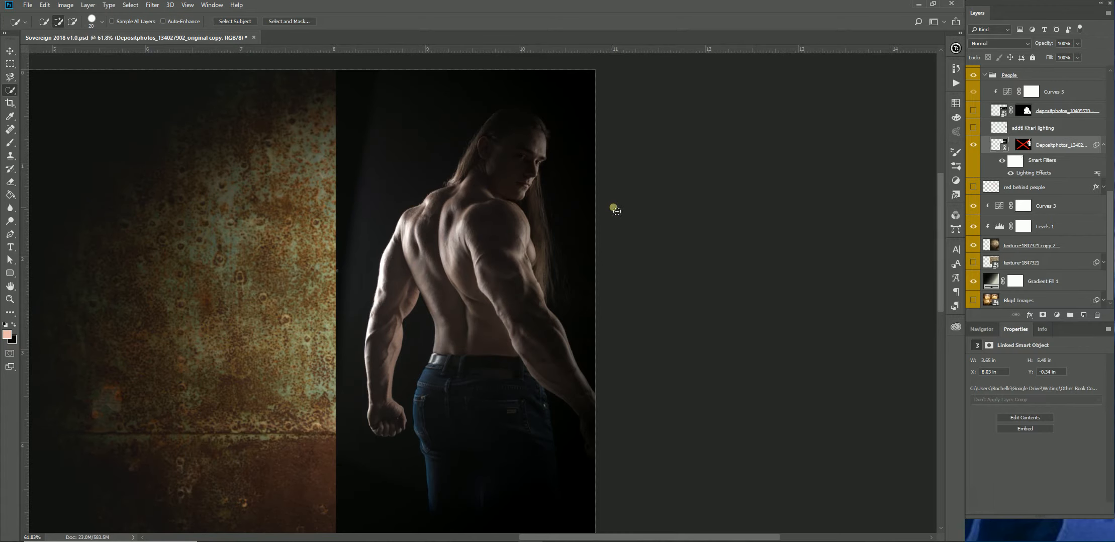
pyautogui.rightClick(405, 143)
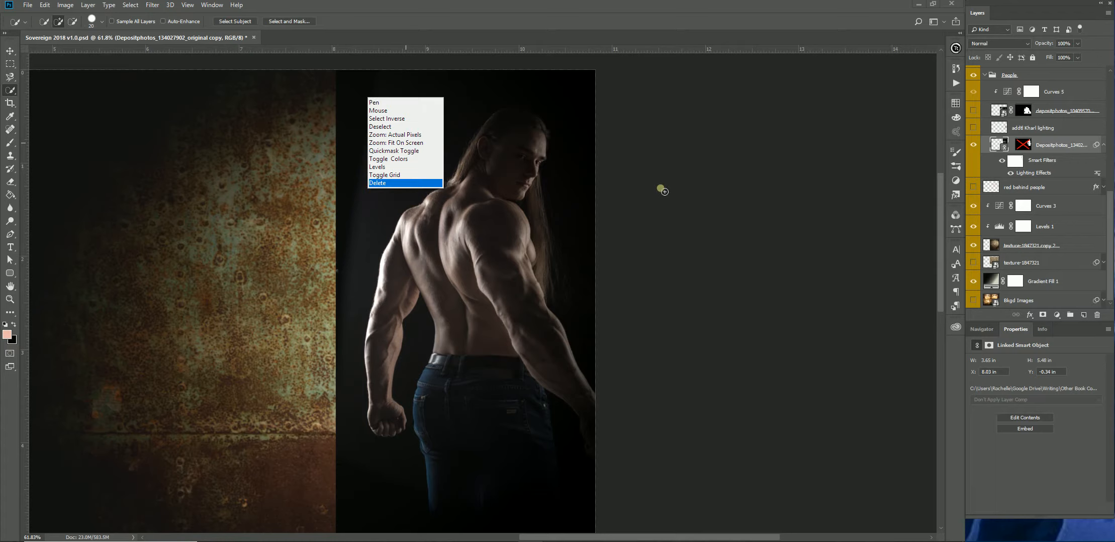
pyautogui.click(658, 184)
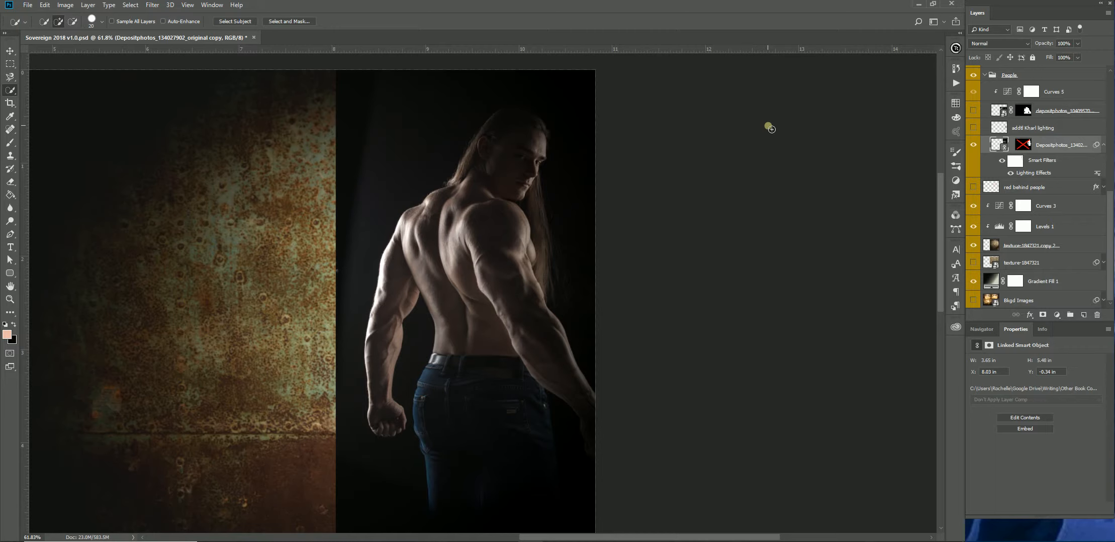
pyautogui.scroll(-1, 691, 199)
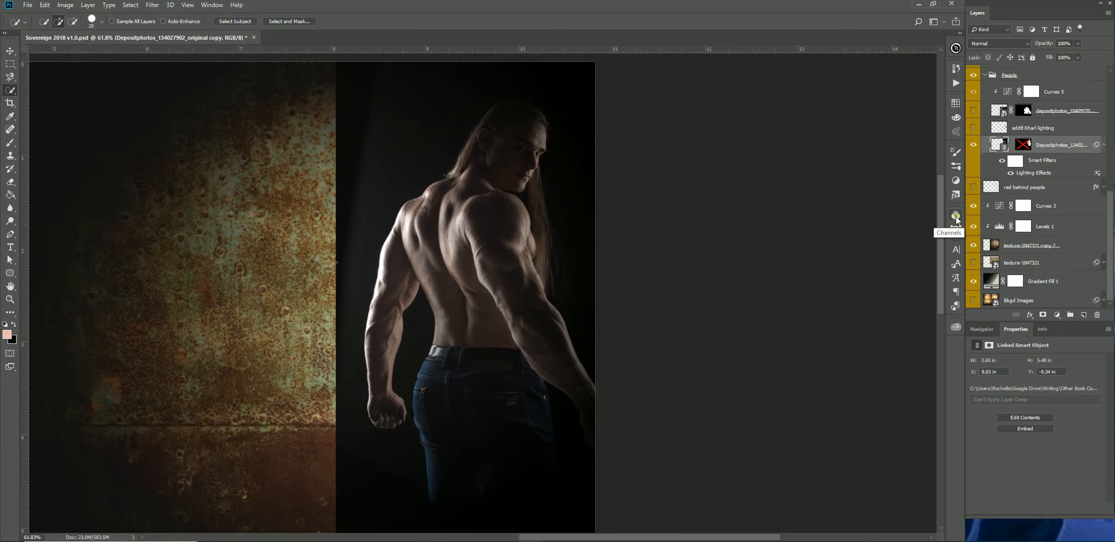
# - Display the document's list of colour channels
pyautogui.click(211, 5)
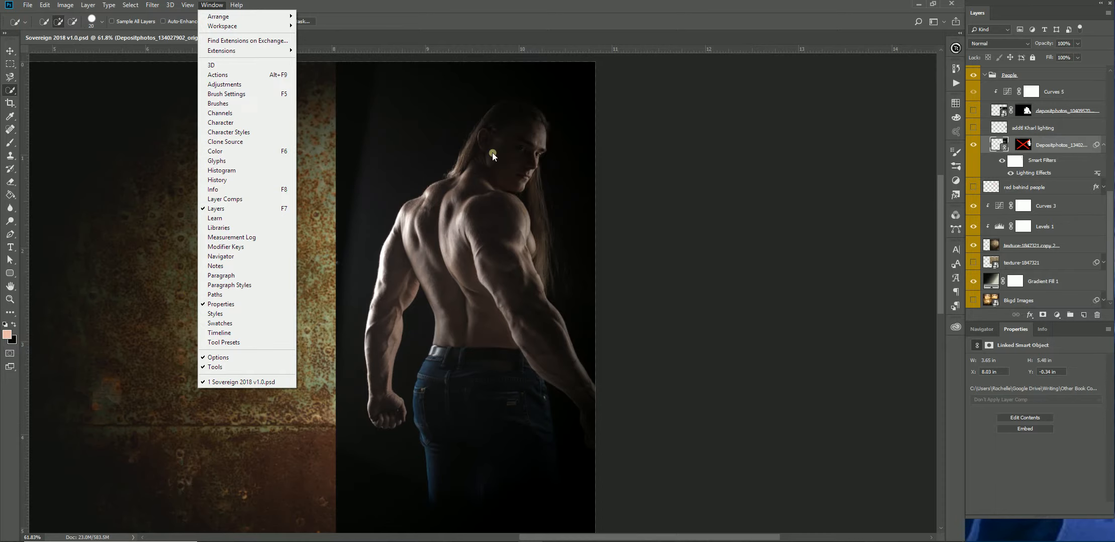
pyautogui.click(219, 112)
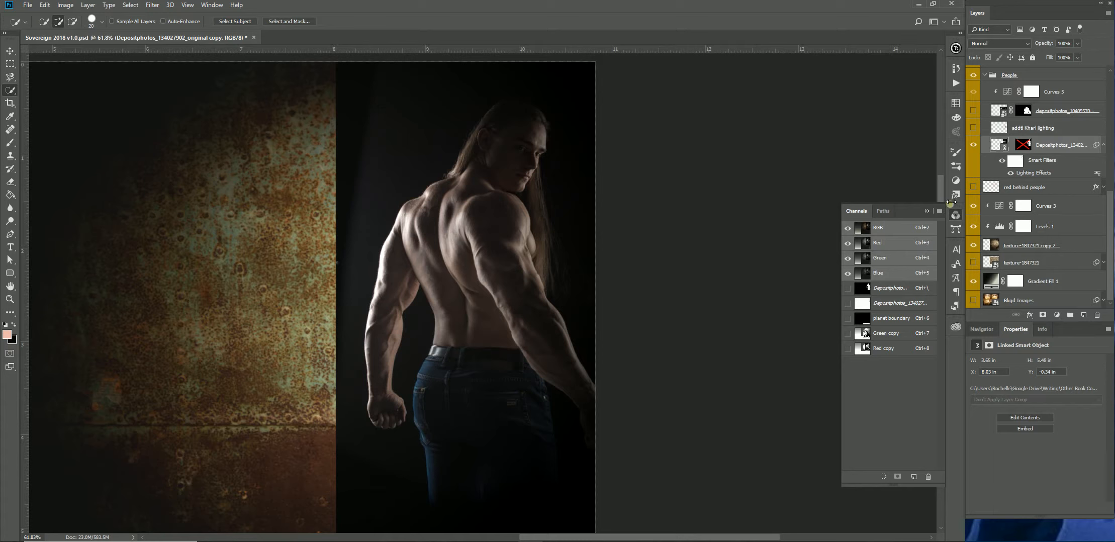
pyautogui.moveTo(951, 202)
pyautogui.mouseDown()
pyautogui.moveTo(921, 203)
pyautogui.moveTo(950, 203)
pyautogui.mouseUp()
# - View the Red, Green and Blue channels individually, and return to the RGB composite
pyautogui.click(895, 247)
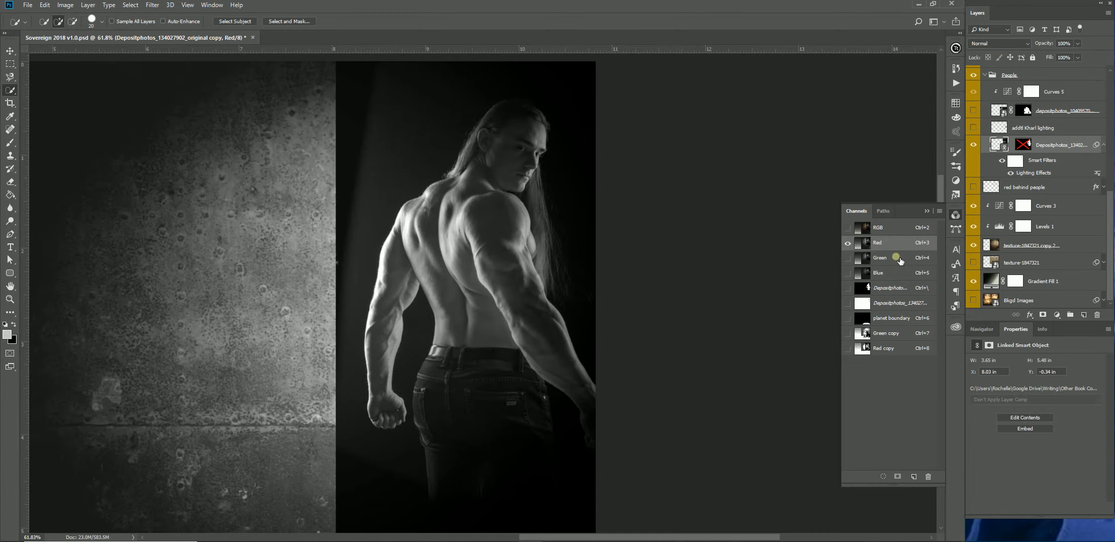
pyautogui.click(885, 257)
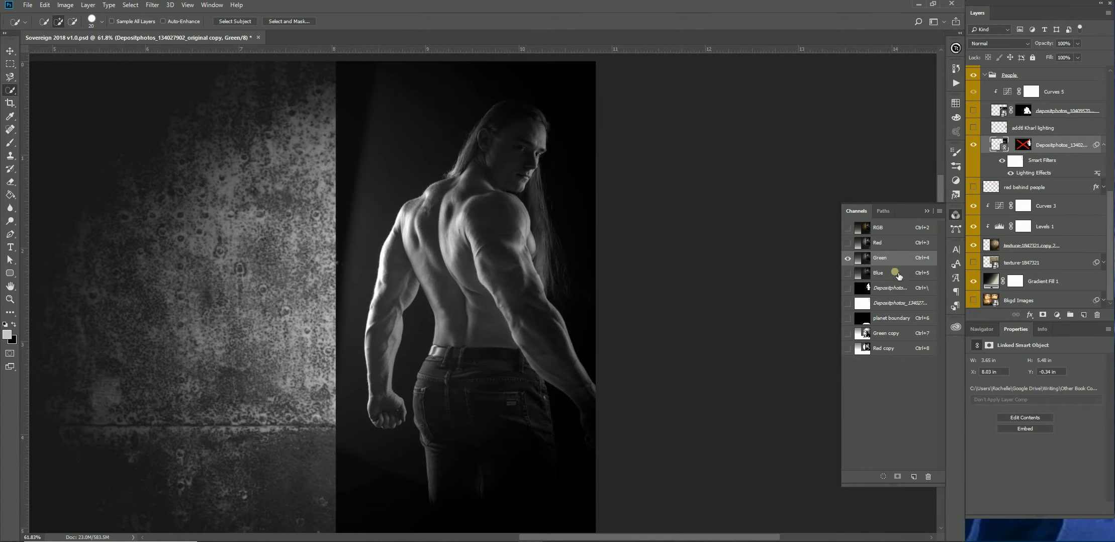
pyautogui.click(897, 276)
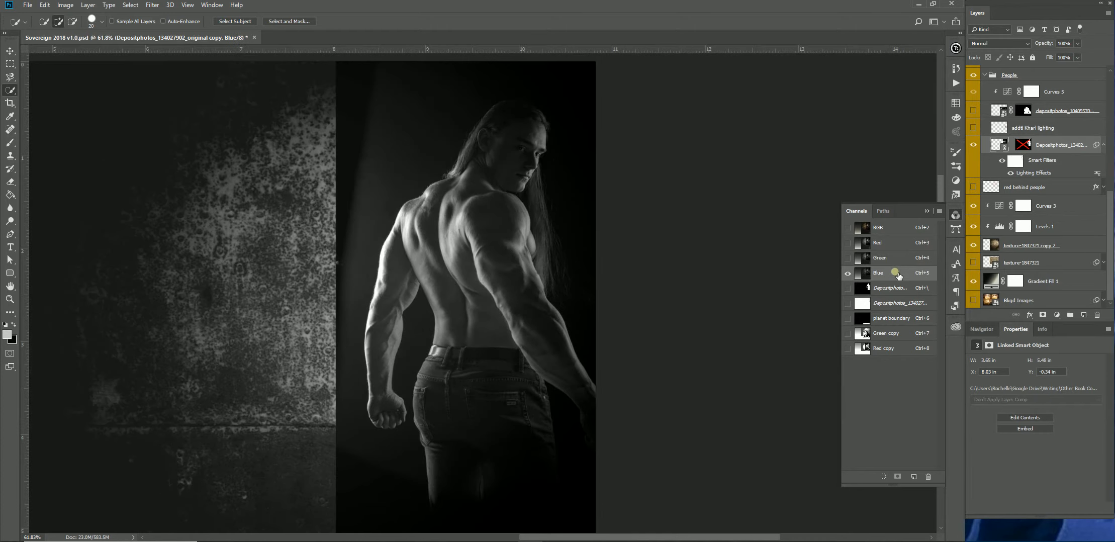
pyautogui.click(900, 234)
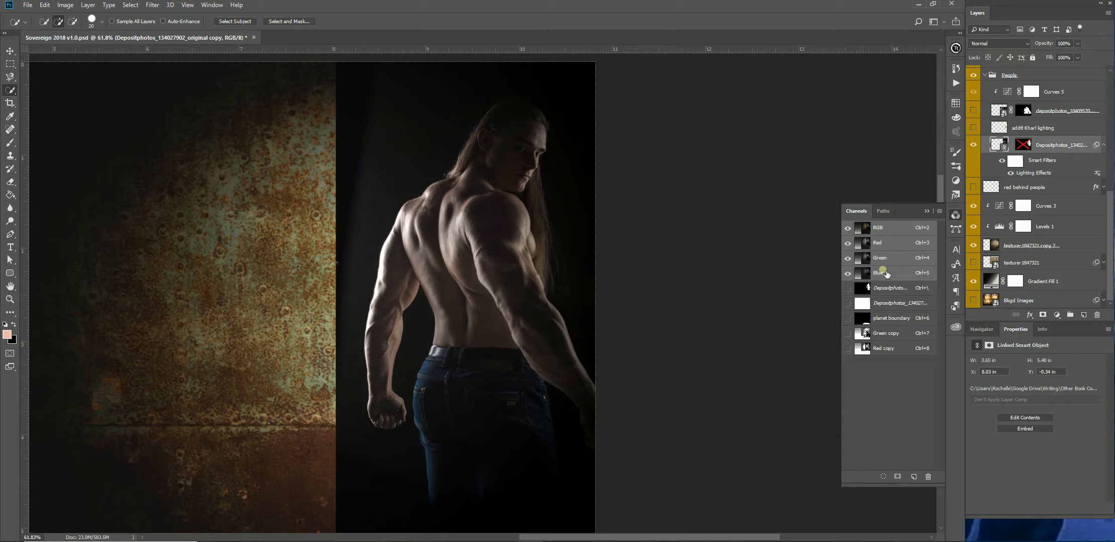
# - Compare the Red, Green and Blue channels repeatedly to judge which best separates the man and his loose hair from the background
pyautogui.click(895, 248)
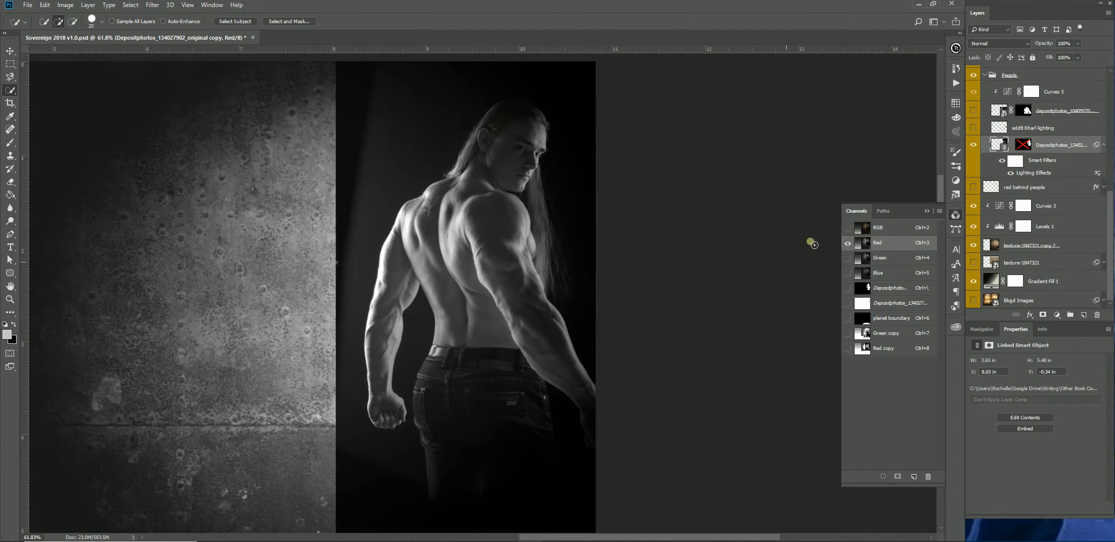
pyautogui.click(862, 228)
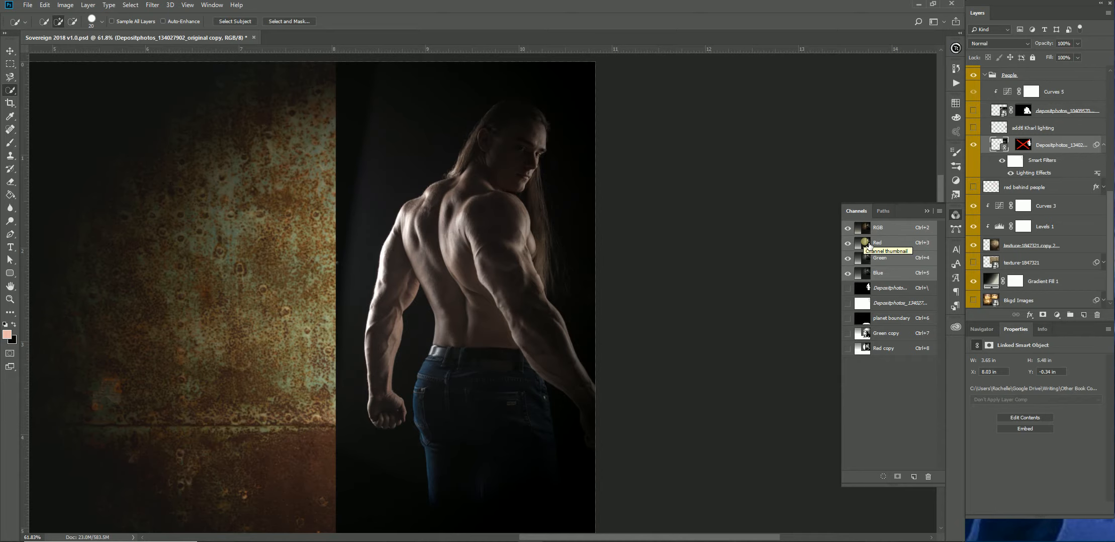
pyautogui.click(864, 243)
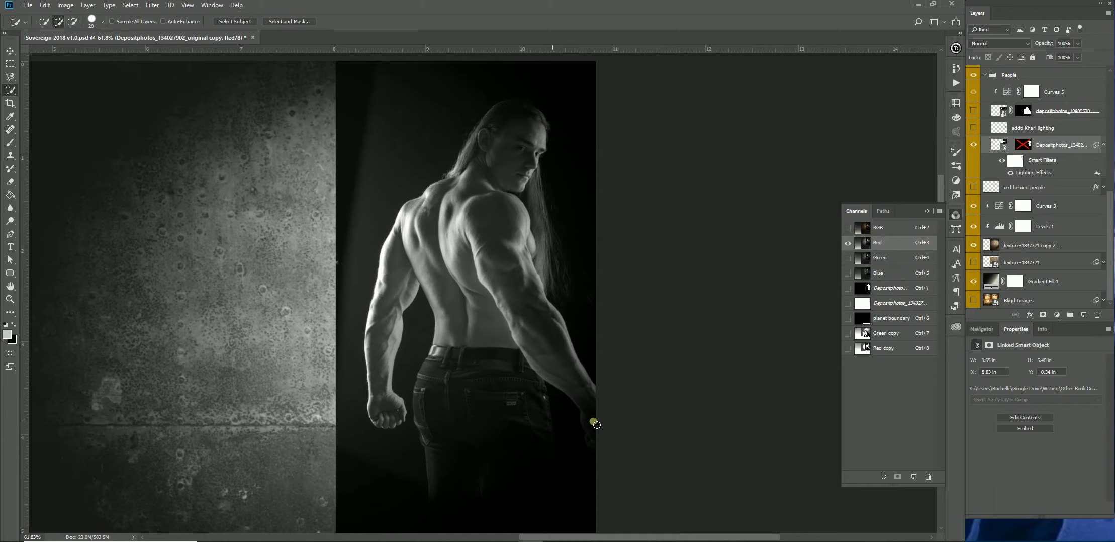
pyautogui.click(872, 262)
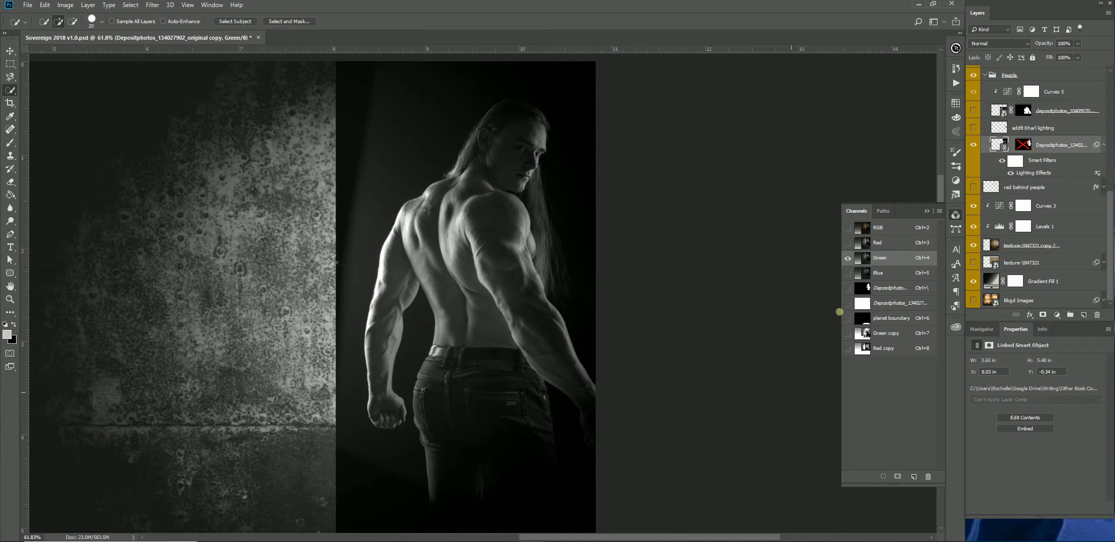
pyautogui.click(861, 275)
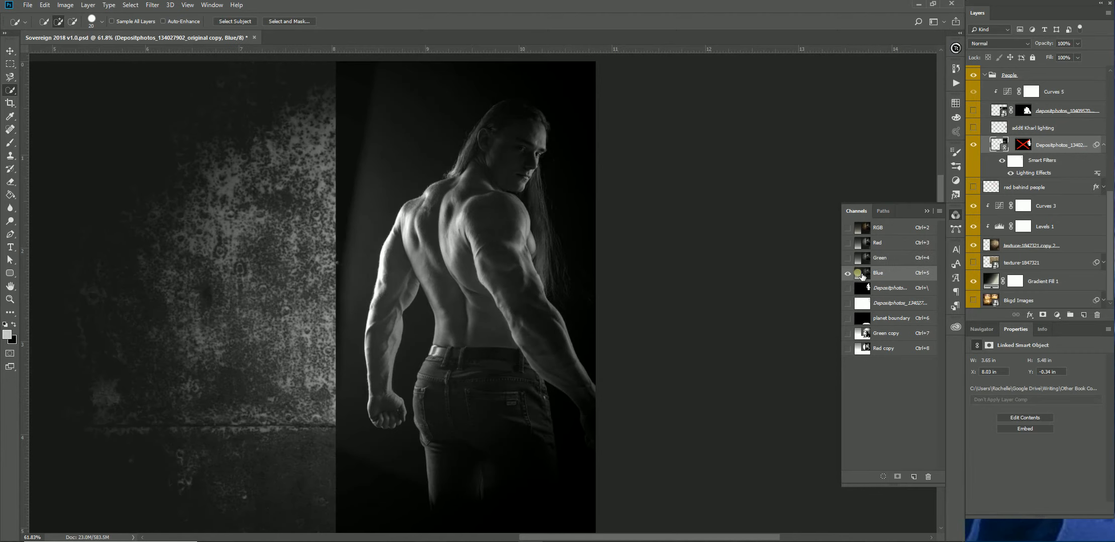
pyautogui.click(872, 261)
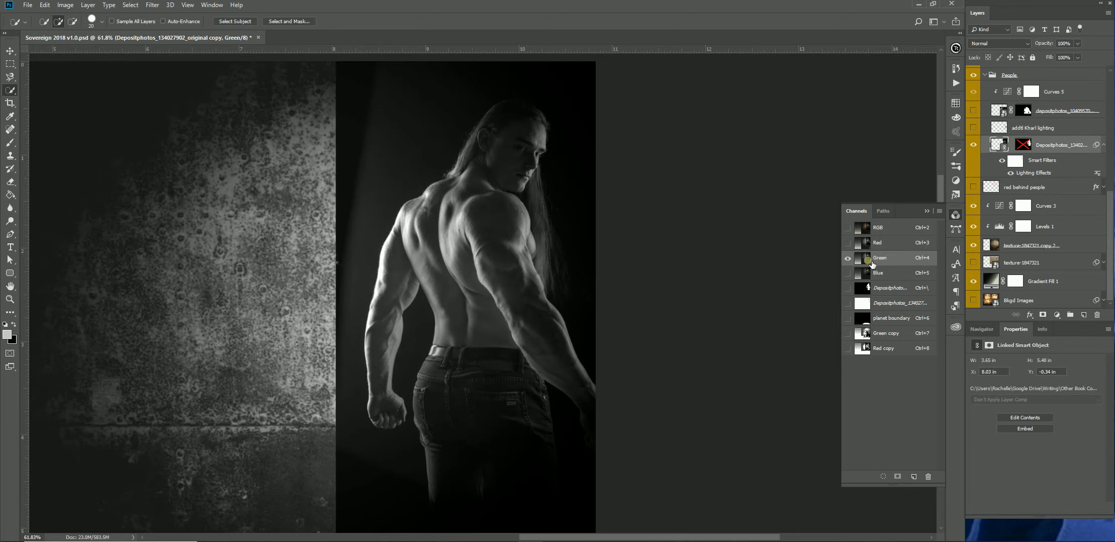
pyautogui.click(871, 275)
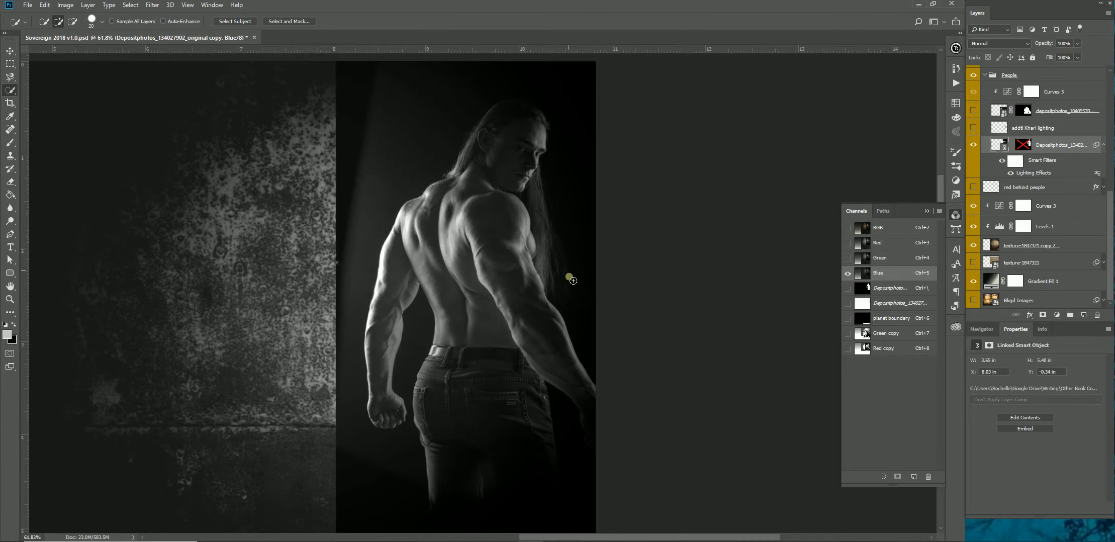
pyautogui.click(871, 259)
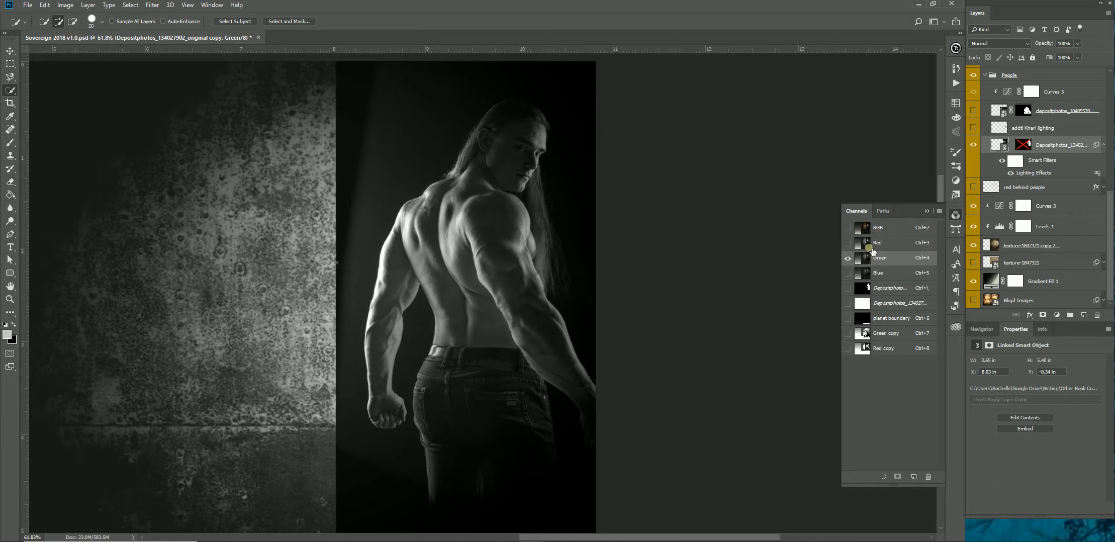
pyautogui.click(871, 246)
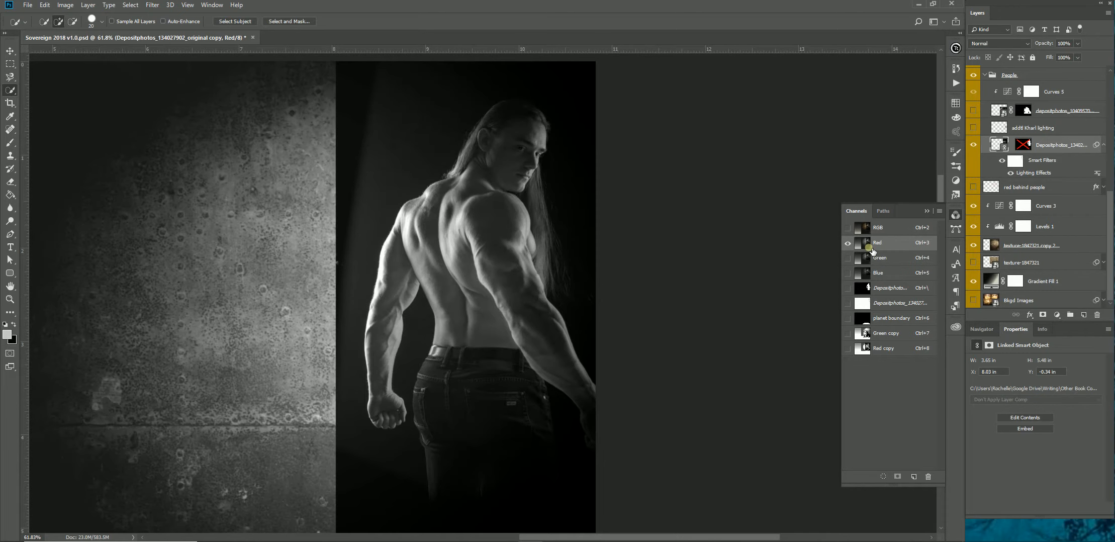
pyautogui.click(865, 259)
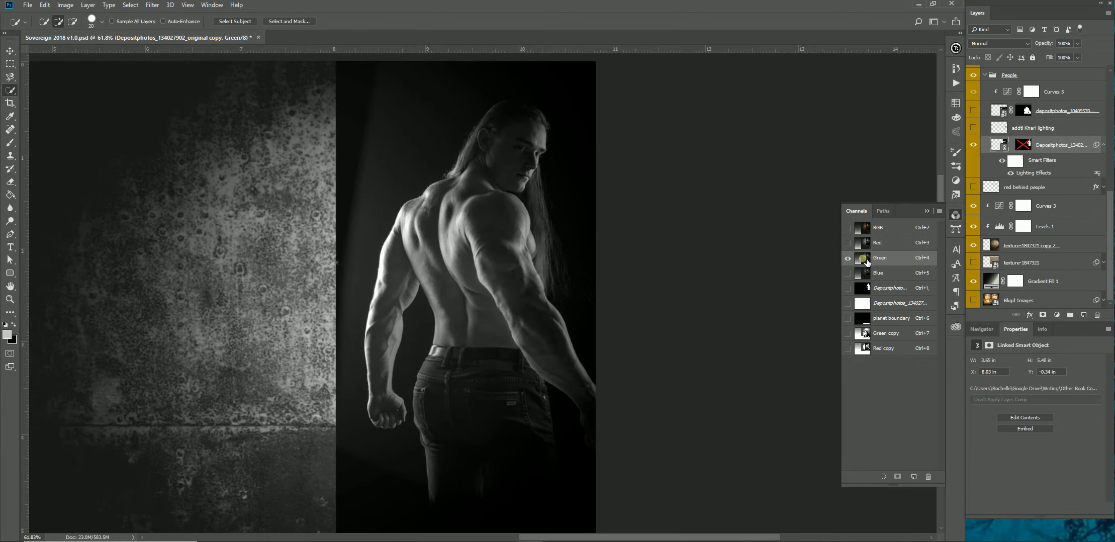
pyautogui.click(867, 276)
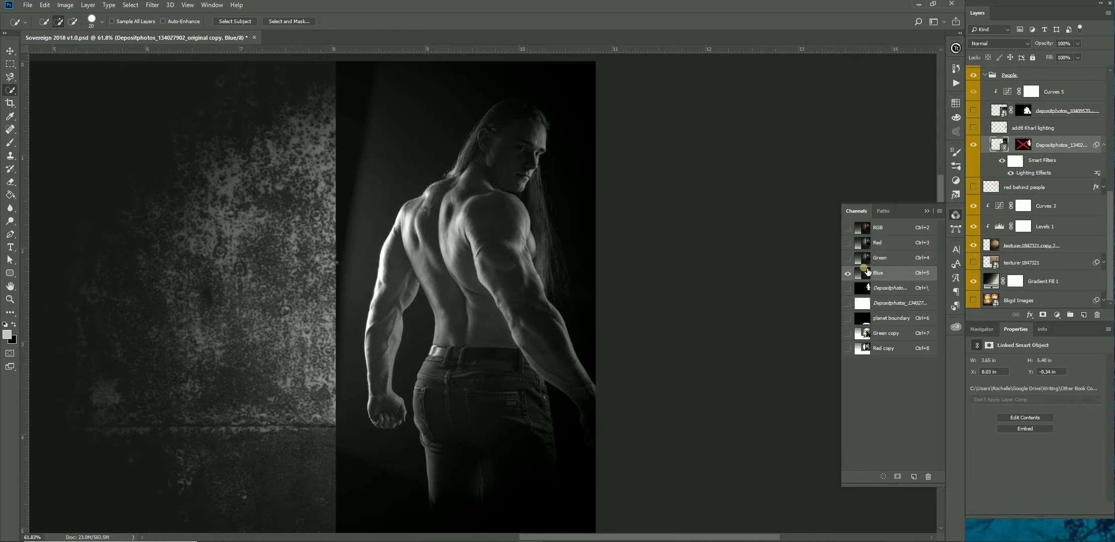
pyautogui.click(866, 260)
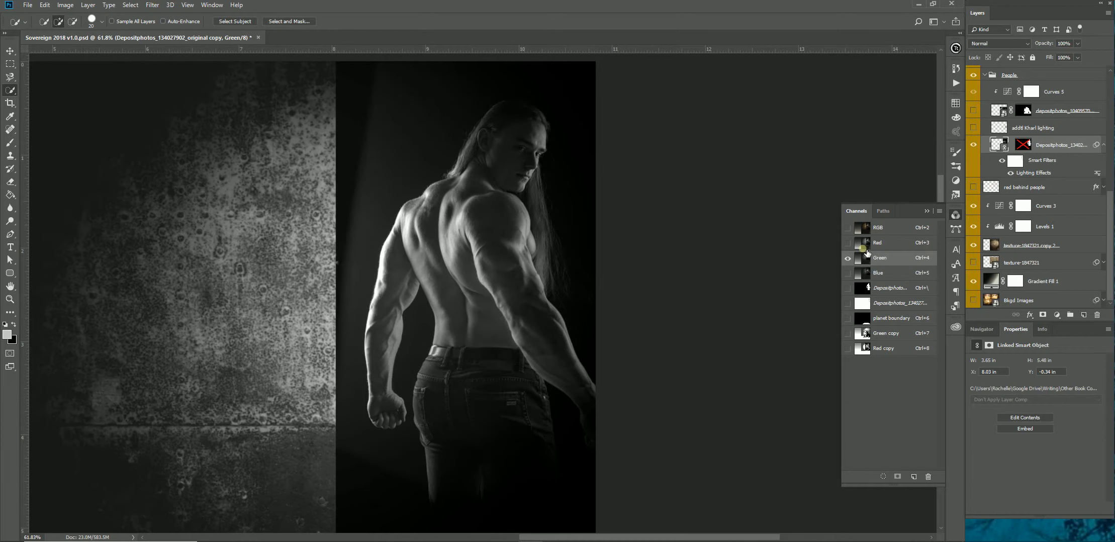
pyautogui.click(866, 246)
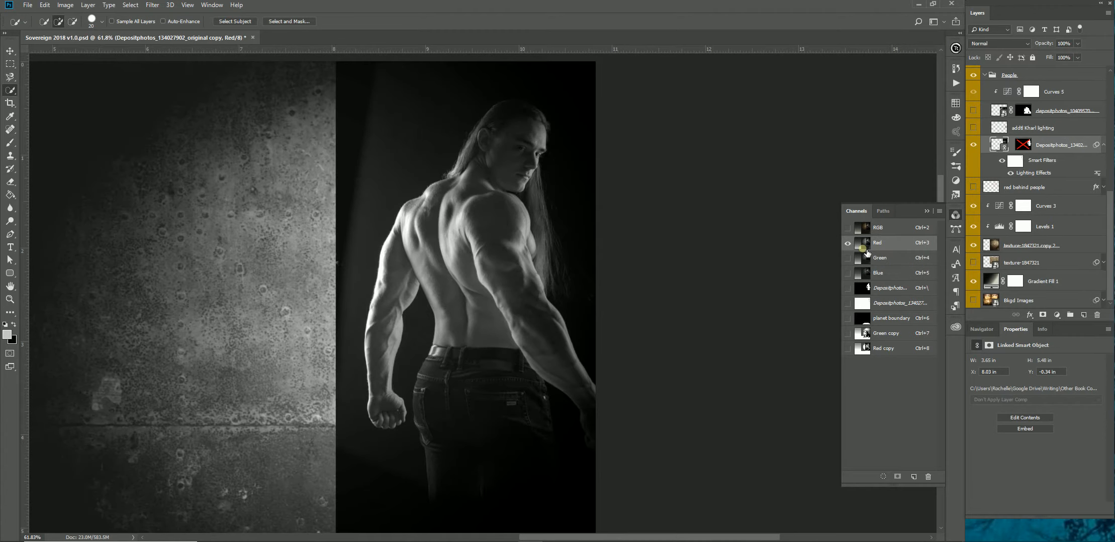
pyautogui.click(870, 259)
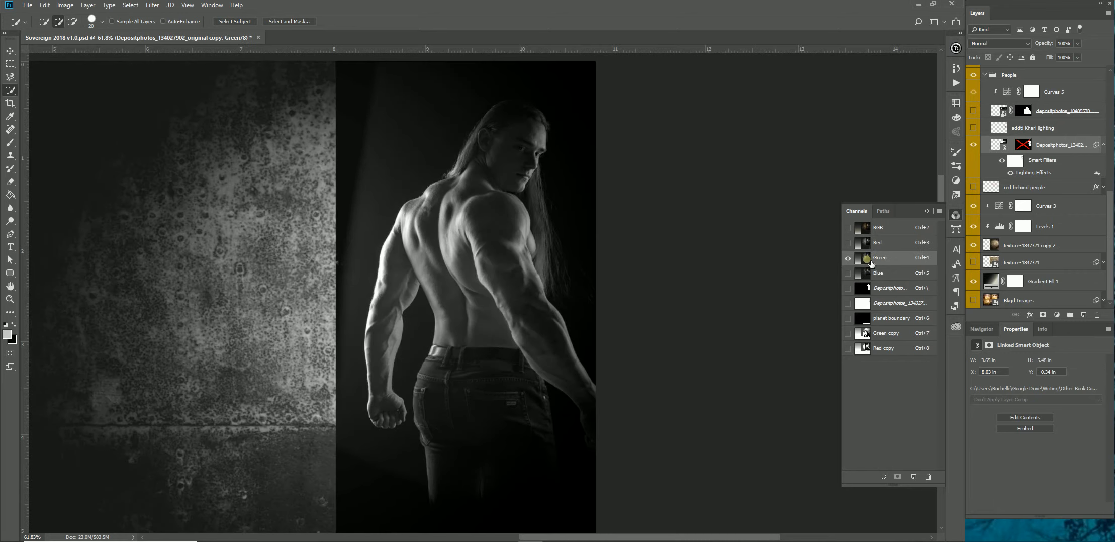
pyautogui.click(870, 274)
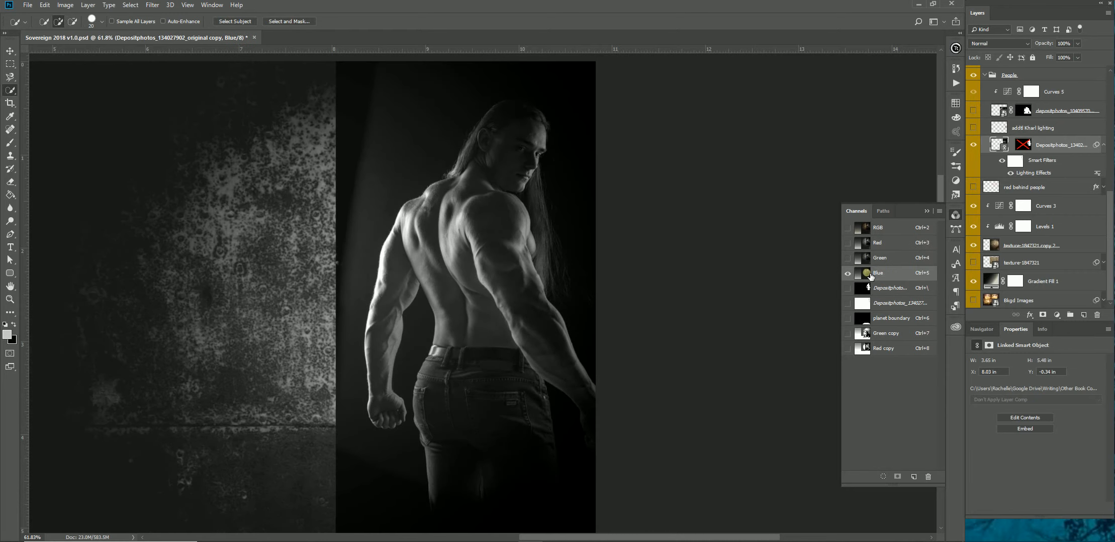
pyautogui.click(870, 258)
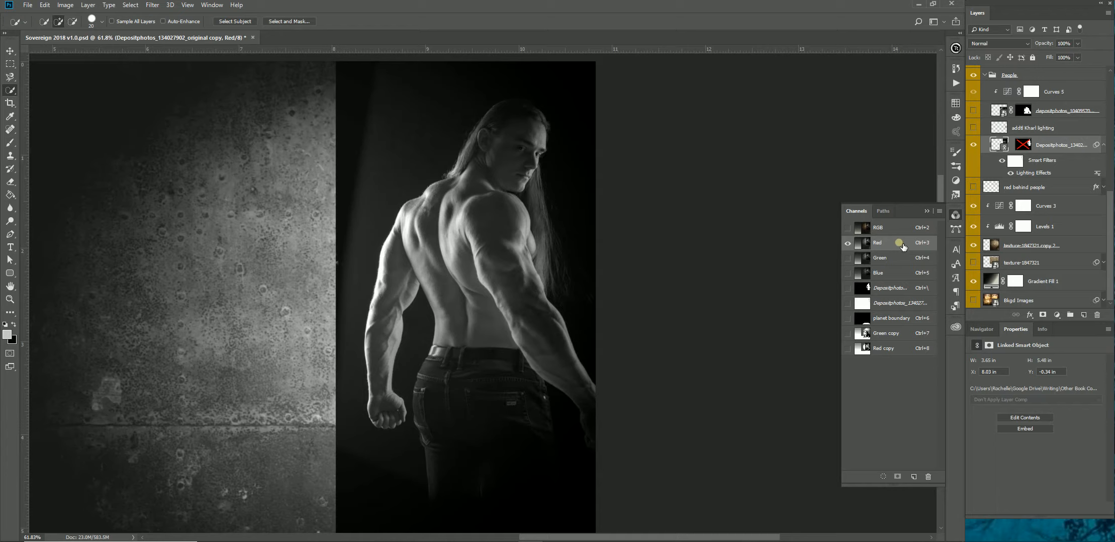
# - Duplicate the Red channel and open the Levels adjustment for the copy, keeping the dialog clear of the man
pyautogui.moveTo(902, 246); pyautogui.dragTo(918, 481)
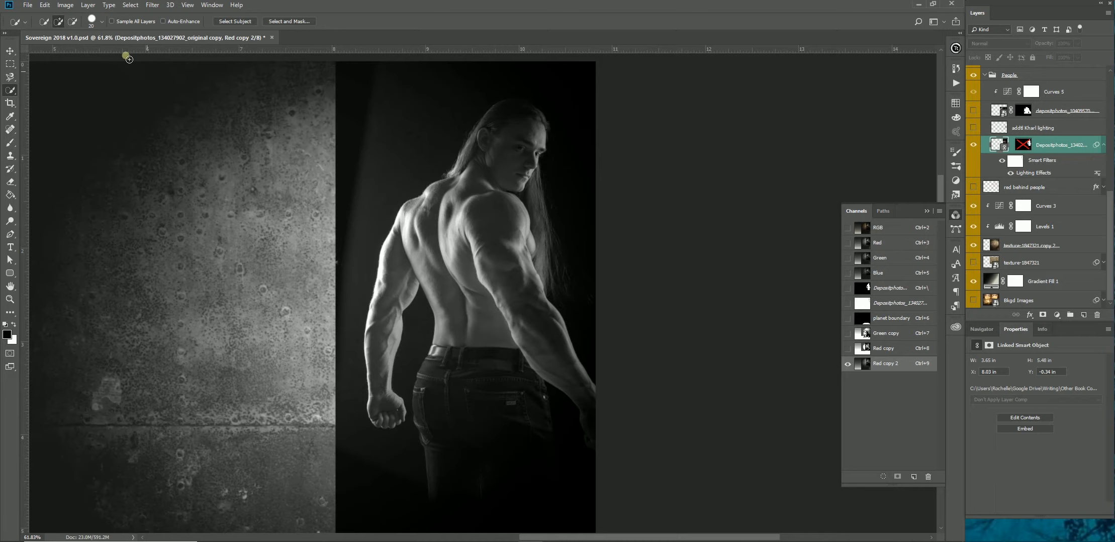
pyautogui.click(69, 11)
pyautogui.moveTo(92, 32)
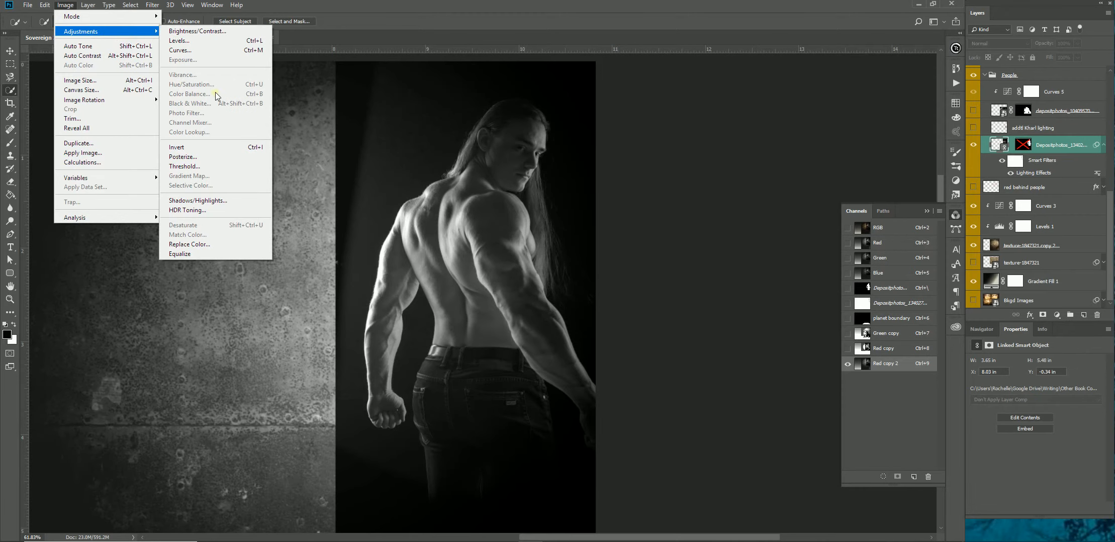
pyautogui.click(201, 41)
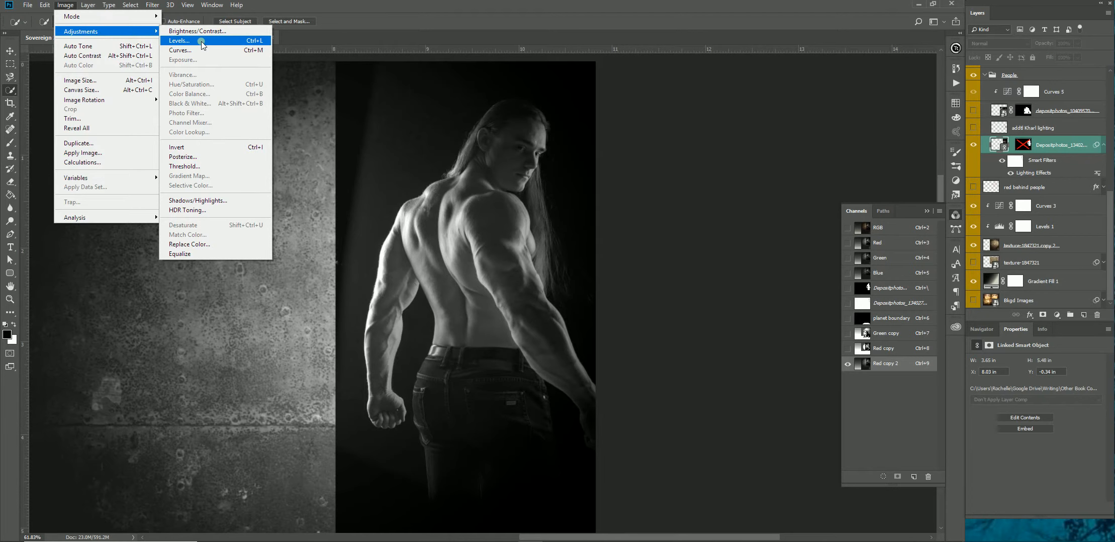
pyautogui.moveTo(371, 89); pyautogui.dragTo(692, 69)
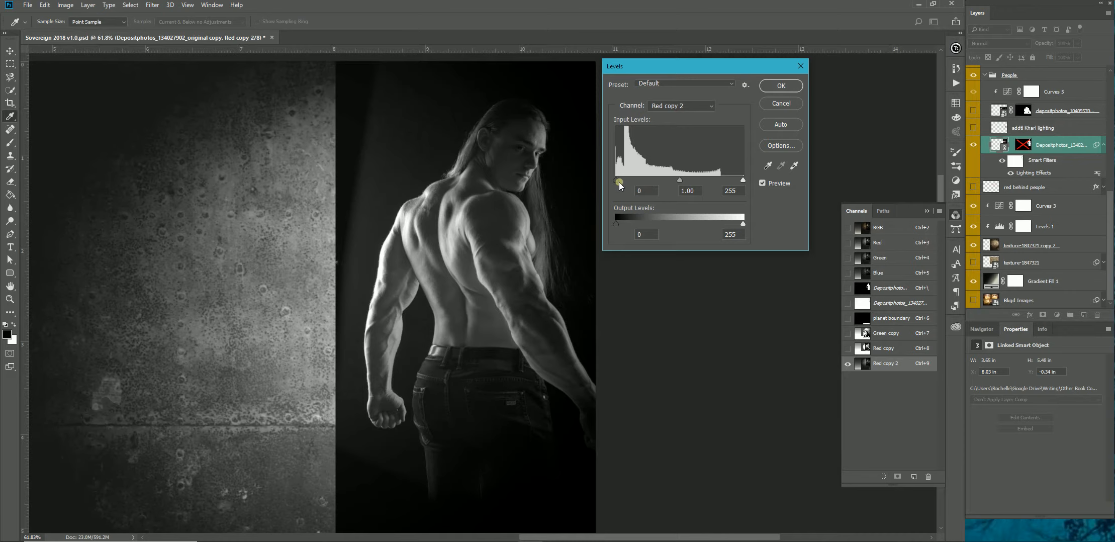
# - Try a black input level of 22 on the red channel copy, and return it to 0
pyautogui.moveTo(617, 181)
pyautogui.mouseDown()
pyautogui.moveTo(687, 180)
pyautogui.moveTo(598, 180)
pyautogui.mouseUp()
pyautogui.moveTo(741, 181)
pyautogui.mouseDown()
pyautogui.moveTo(649, 181)
pyautogui.moveTo(743, 181)
pyautogui.mouseUp()
pyautogui.moveTo(621, 182)
pyautogui.mouseDown()
pyautogui.moveTo(634, 181)
pyautogui.moveTo(579, 181)
pyautogui.moveTo(601, 191)
pyautogui.mouseUp()
pyautogui.moveTo(616, 182); pyautogui.dragTo(604, 189)
pyautogui.moveTo(617, 181); pyautogui.dragTo(628, 179)
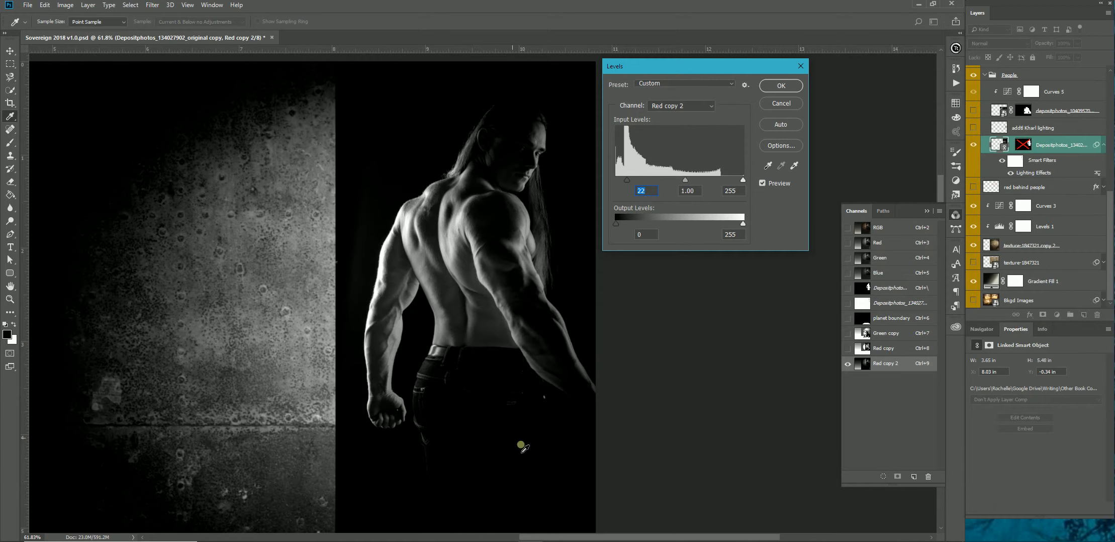
pyautogui.moveTo(627, 180); pyautogui.dragTo(594, 180)
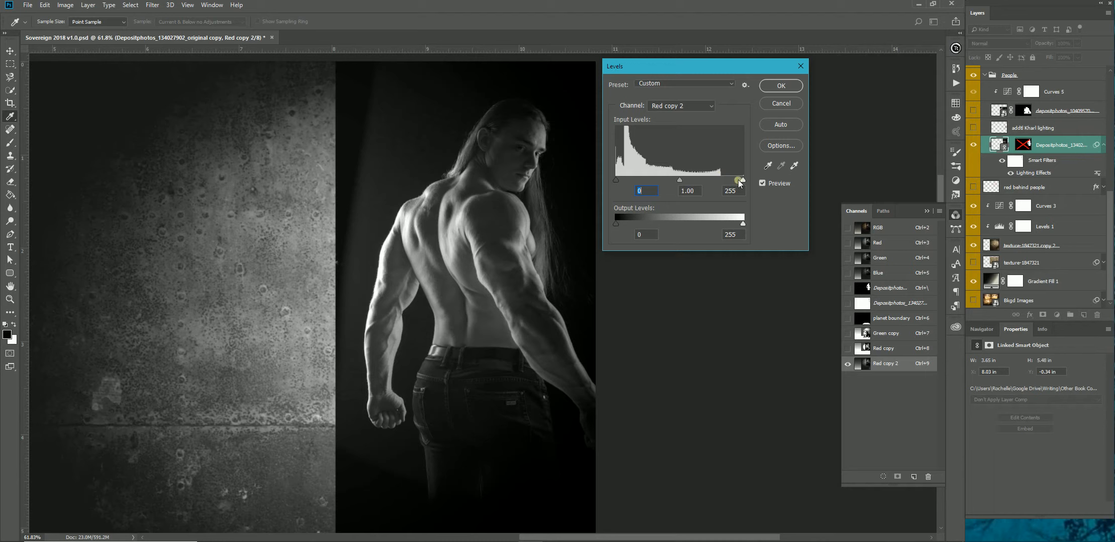
# - Try white input levels of 210, 11 and 44 on the red channel copy
pyautogui.moveTo(744, 183); pyautogui.dragTo(722, 183)
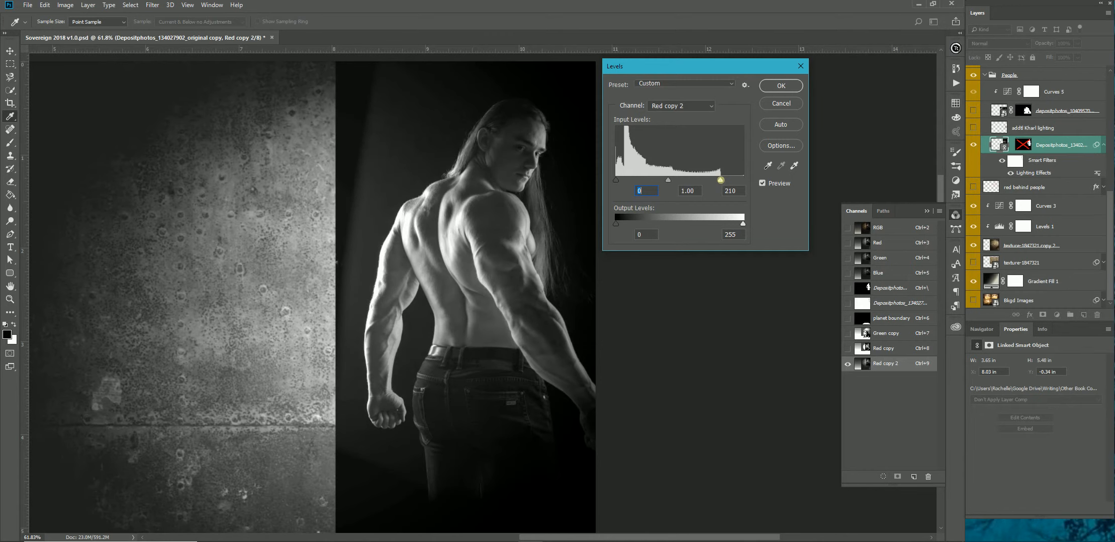
pyautogui.moveTo(721, 182); pyautogui.dragTo(718, 184)
pyautogui.moveTo(717, 184); pyautogui.dragTo(622, 186)
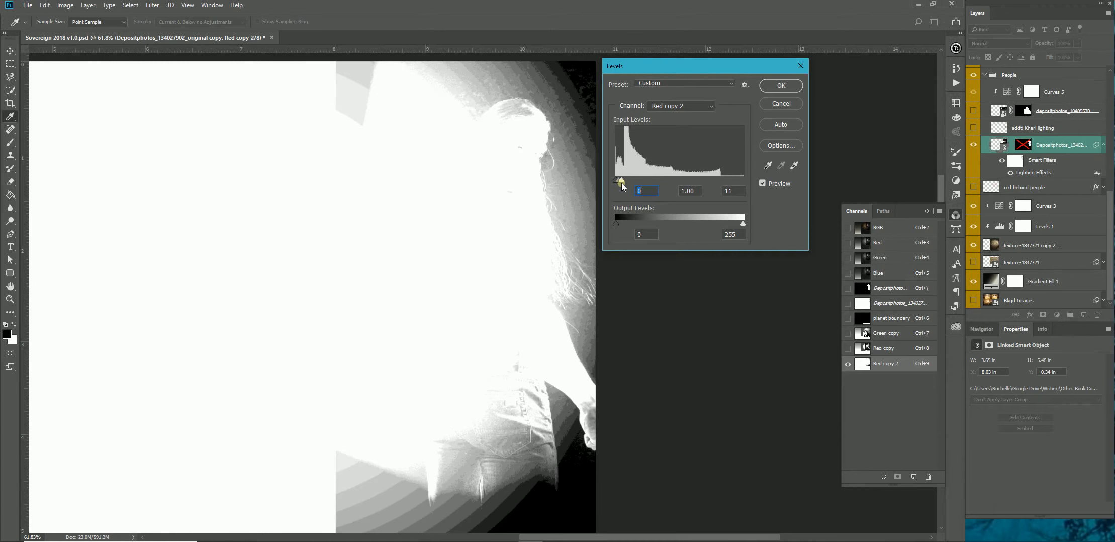
pyautogui.moveTo(622, 186); pyautogui.dragTo(639, 183)
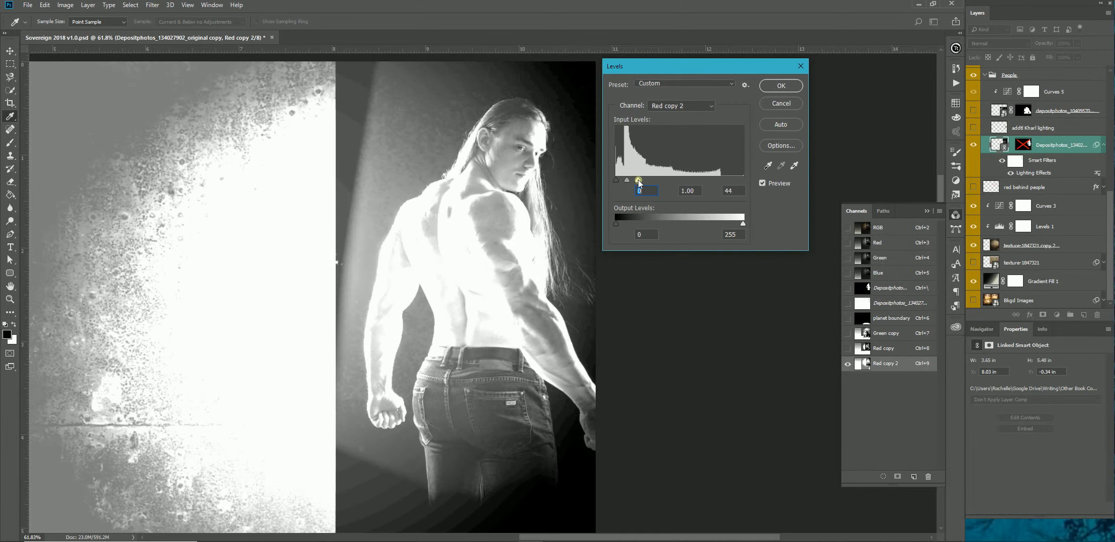
pyautogui.moveTo(640, 182); pyautogui.dragTo(639, 182)
pyautogui.click(408, 205)
# - Set the channel copy's white input level to 133 and its midtone level to 1.09, and apply the Levels adjustment
pyautogui.moveTo(640, 182); pyautogui.dragTo(682, 185)
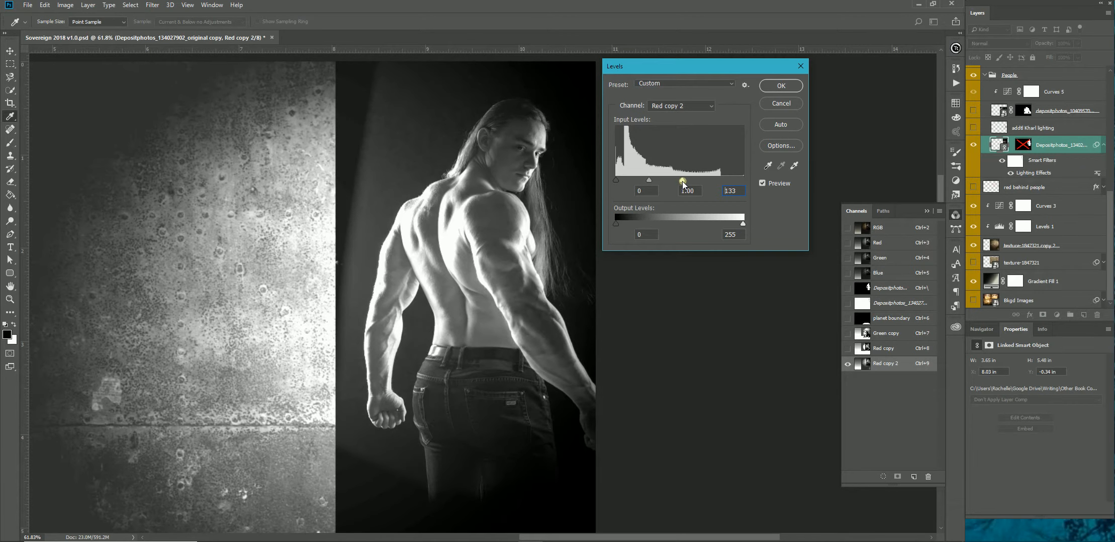
pyautogui.moveTo(684, 185); pyautogui.dragTo(684, 185)
pyautogui.moveTo(650, 182)
pyautogui.mouseDown()
pyautogui.moveTo(661, 182)
pyautogui.moveTo(638, 182)
pyautogui.moveTo(657, 181)
pyautogui.moveTo(647, 180)
pyautogui.mouseUp()
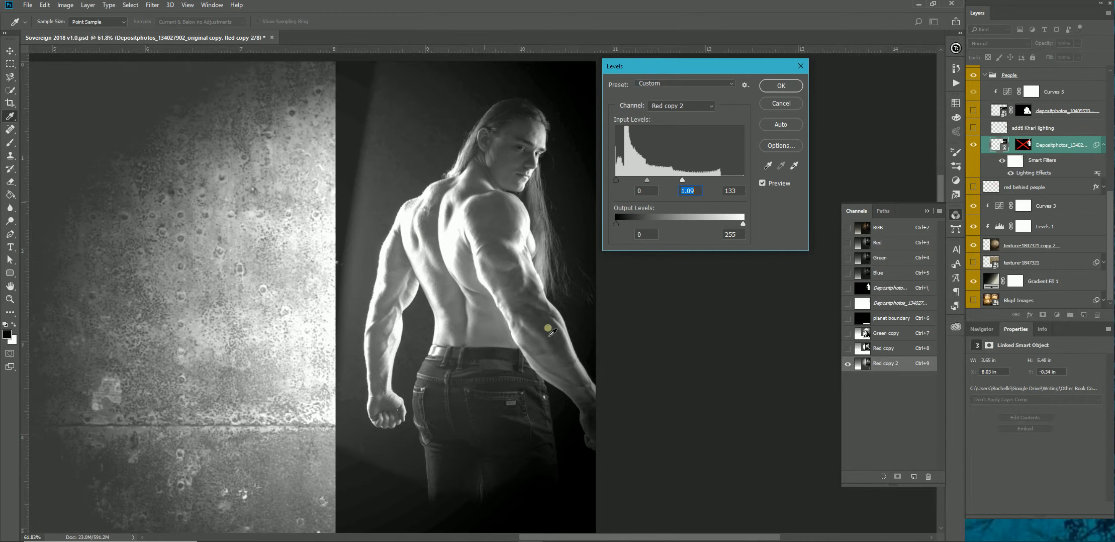
pyautogui.click(781, 86)
# - Compare the brightened red channel copy with the RGB composite, ending on the channel copy
pyautogui.click(885, 364)
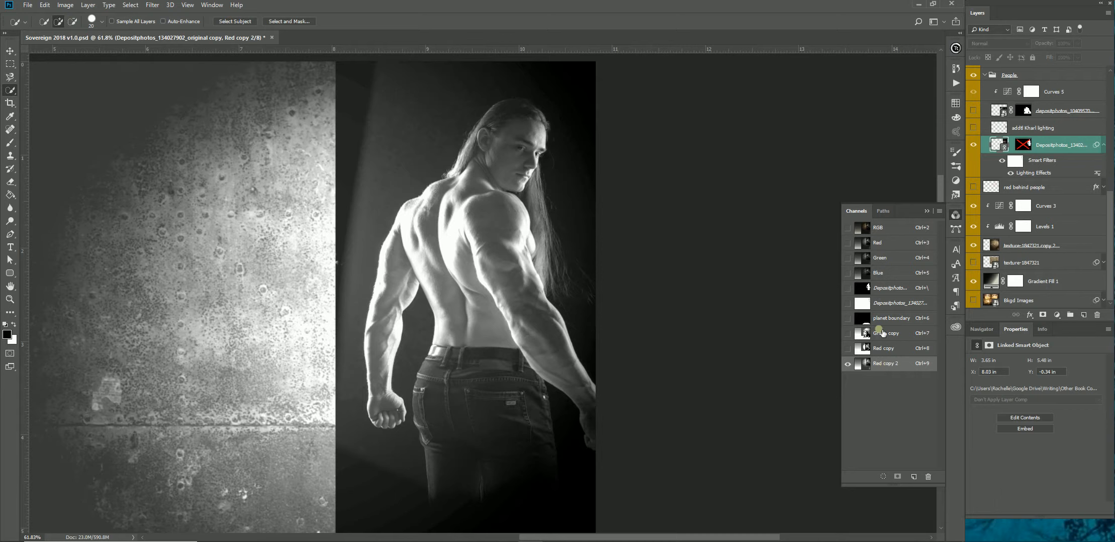
pyautogui.click(873, 234)
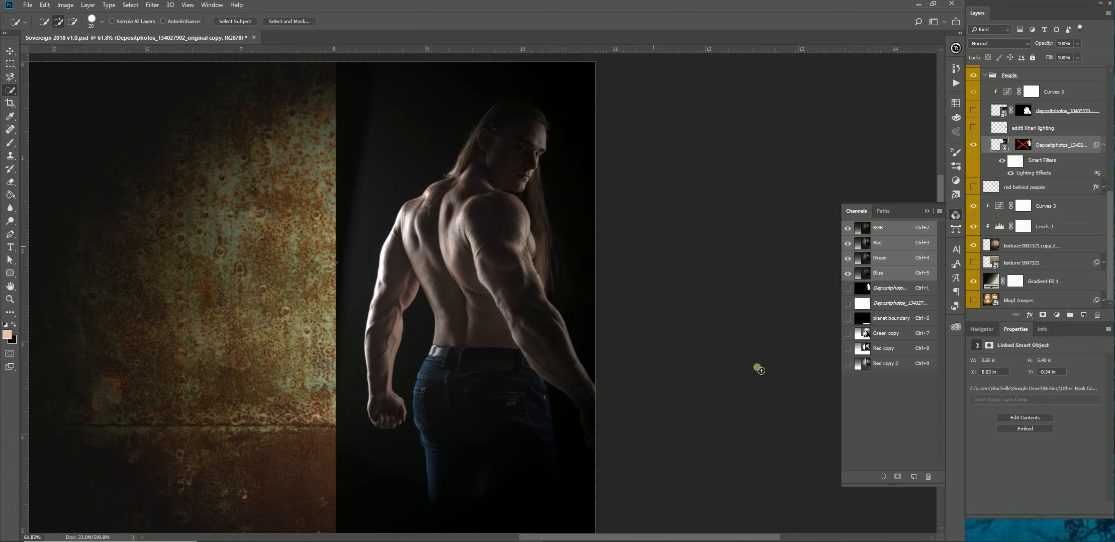
pyautogui.click(868, 364)
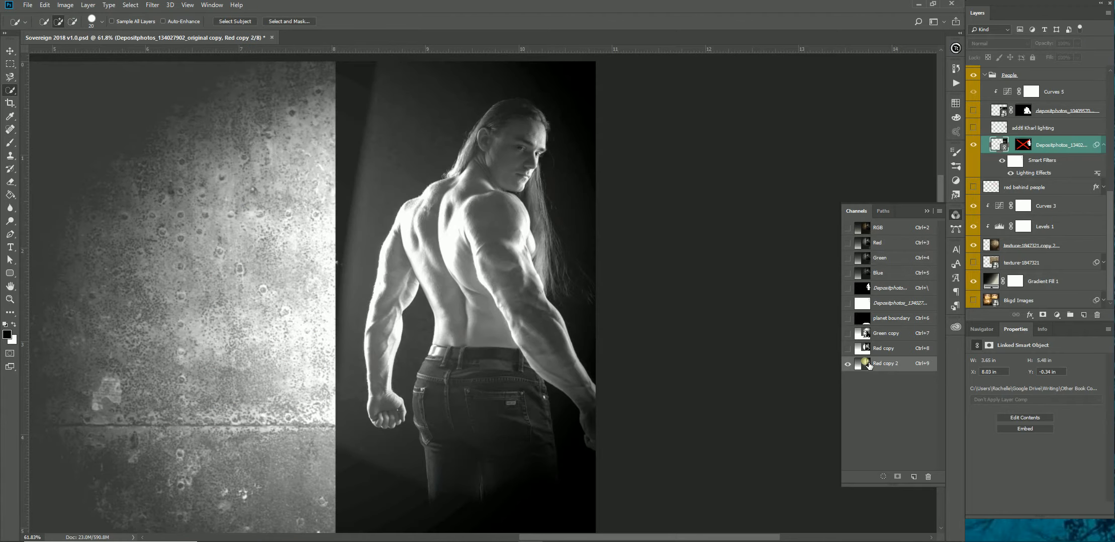
pyautogui.click(868, 234)
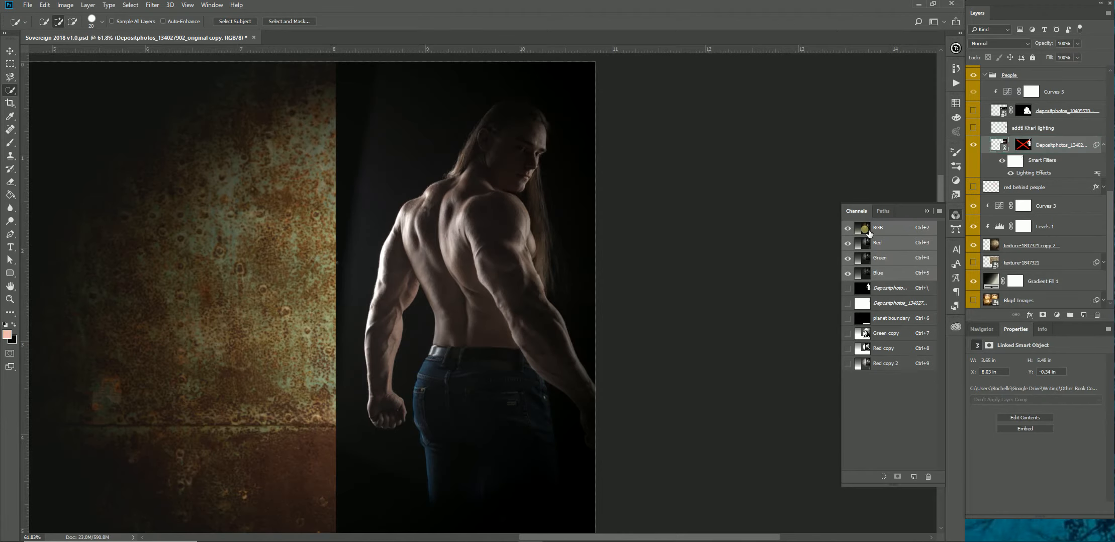
pyautogui.click(868, 364)
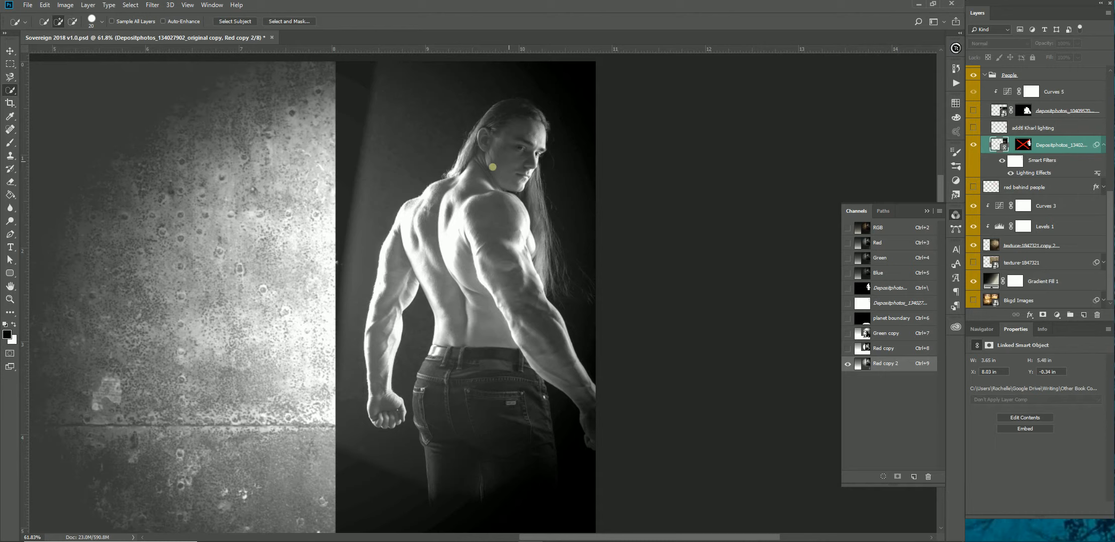
# - Quick-select the man's left shoulder and arm and his head on the red channel copy, trying different brush sizes
pyautogui.moveTo(426, 207)
pyautogui.mouseDown()
pyautogui.moveTo(461, 199)
pyautogui.moveTo(404, 237)
pyautogui.moveTo(393, 271)
pyautogui.mouseUp()
pyautogui.press(']')
pyautogui.press(']')
pyautogui.press(']')
pyautogui.press(']')
pyautogui.press(']')
pyautogui.press(']')
pyautogui.press(']')
pyautogui.press(']')
pyautogui.press(']')
pyautogui.press(']')
pyautogui.press(']')
pyautogui.press('[')
pyautogui.press('[')
pyautogui.press('[')
pyautogui.press('[')
pyautogui.press('[')
pyautogui.press('[')
pyautogui.press('[')
pyautogui.press('[')
pyautogui.press('[')
pyautogui.press('[')
pyautogui.press('[')
pyautogui.moveTo(476, 148)
pyautogui.mouseDown()
pyautogui.moveTo(517, 108)
pyautogui.moveTo(532, 160)
pyautogui.moveTo(515, 188)
pyautogui.moveTo(531, 168)
pyautogui.moveTo(534, 184)
pyautogui.mouseUp()
# - Extend the quick selection down the man's right arm, undoing the strokes across his lower back and his jeans
pyautogui.moveTo(535, 201)
pyautogui.mouseDown()
pyautogui.moveTo(542, 294)
pyautogui.moveTo(524, 200)
pyautogui.moveTo(504, 229)
pyautogui.moveTo(488, 203)
pyautogui.moveTo(451, 222)
pyautogui.moveTo(453, 250)
pyautogui.moveTo(426, 281)
pyautogui.moveTo(445, 333)
pyautogui.moveTo(422, 394)
pyautogui.moveTo(432, 443)
pyautogui.moveTo(492, 381)
pyautogui.mouseUp()
pyautogui.hotkey('ctrl', 'z')
pyautogui.moveTo(537, 292)
pyautogui.mouseDown()
pyautogui.moveTo(542, 345)
pyautogui.moveTo(515, 339)
pyautogui.moveTo(576, 369)
pyautogui.moveTo(594, 445)
pyautogui.moveTo(592, 427)
pyautogui.mouseUp()
pyautogui.moveTo(536, 375); pyautogui.dragTo(539, 462)
pyautogui.hotkey('ctrl', 'z')
# - Try to extend the selection along the jeans' left hip and pocket with a smaller Quick Selection brush
pyautogui.press('z')
pyautogui.moveTo(460, 416); pyautogui.dragTo(508, 413)
pyautogui.press('w')
pyautogui.press('[')
pyautogui.press('[')
pyautogui.press('[')
pyautogui.press('[')
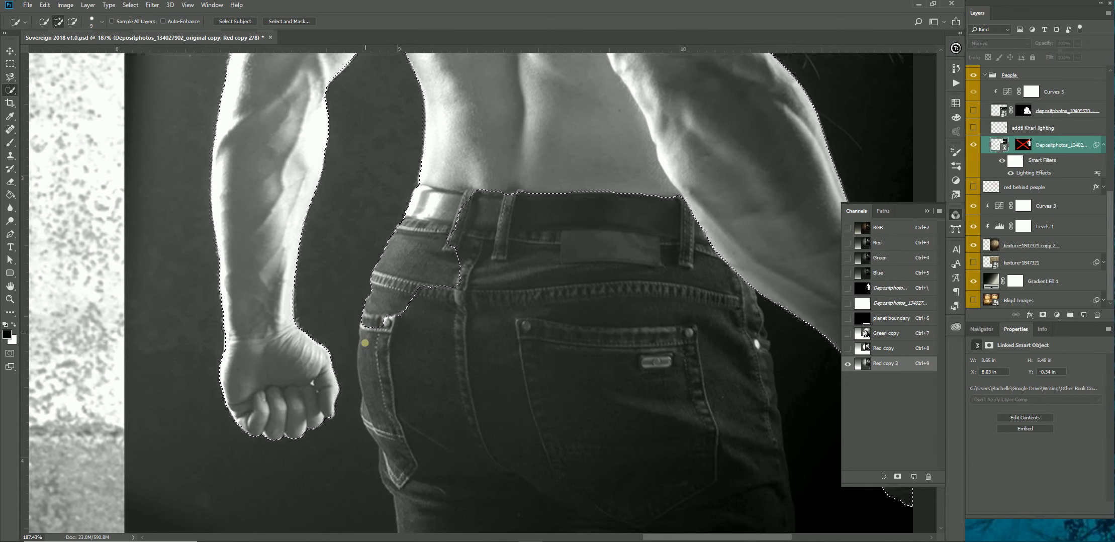
pyautogui.moveTo(374, 352); pyautogui.dragTo(469, 289)
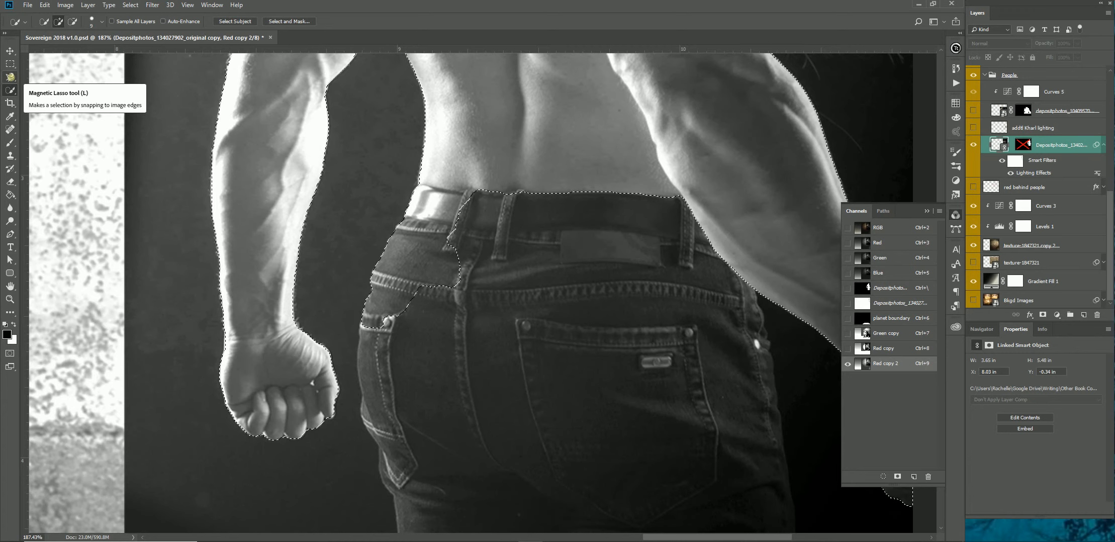
# - Add a strip along the outer edge of the jeans' left hip and pocket to the selection with the Magnetic Lasso
pyautogui.click(11, 78)
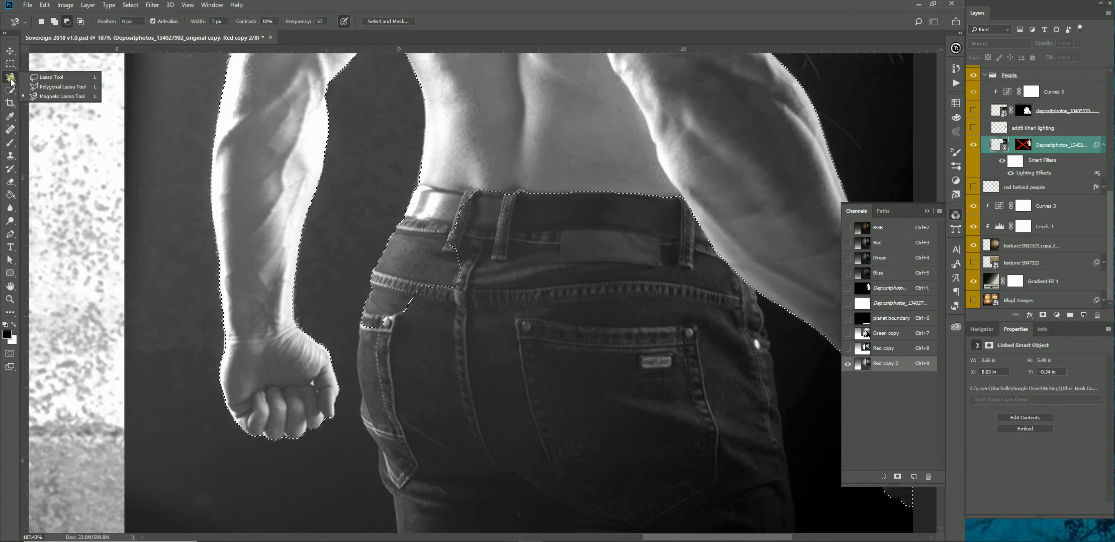
pyautogui.click(72, 96)
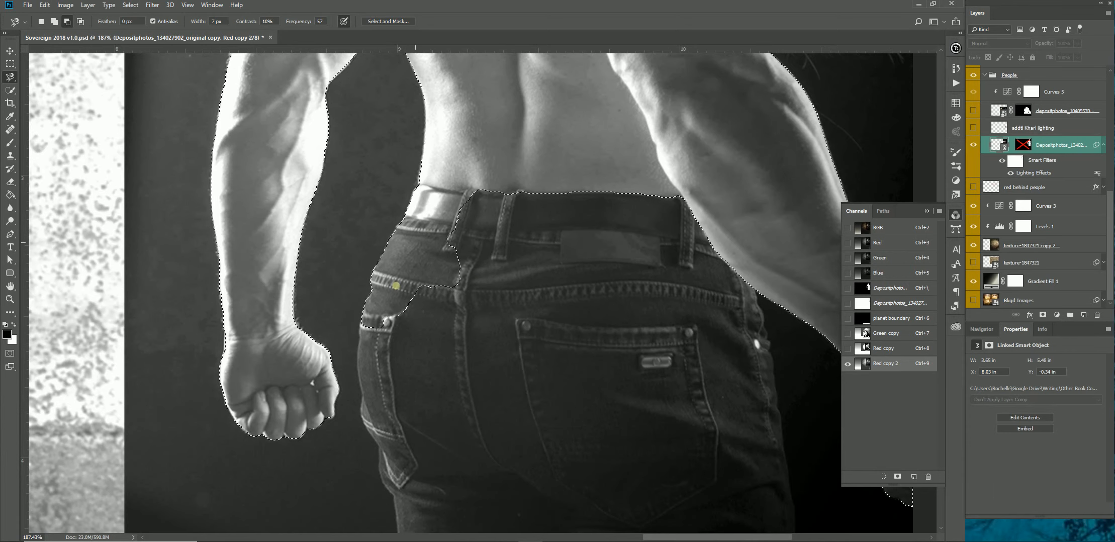
pyautogui.moveTo(403, 297); pyautogui.dragTo(454, 125)
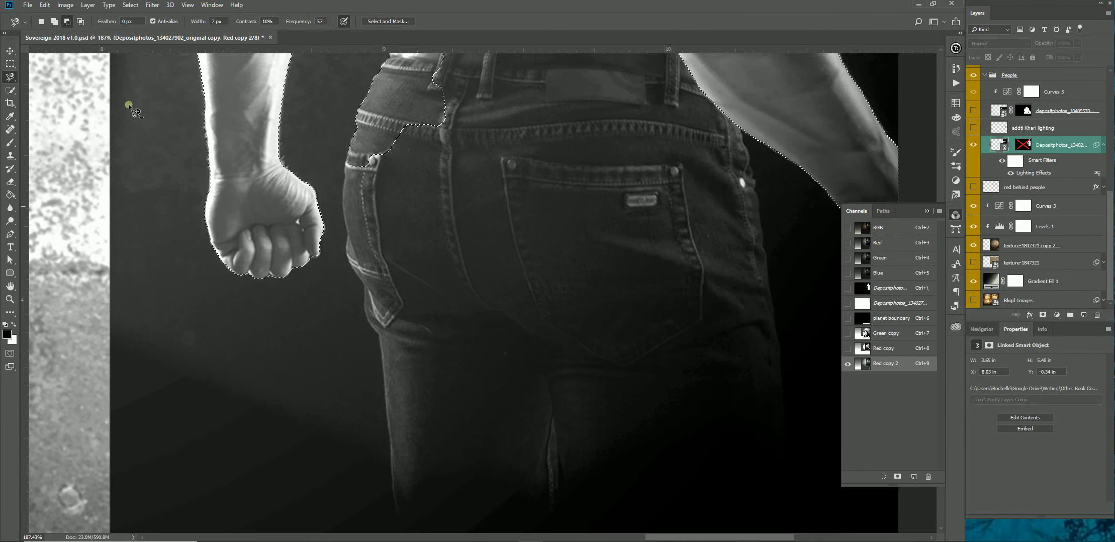
pyautogui.click(54, 23)
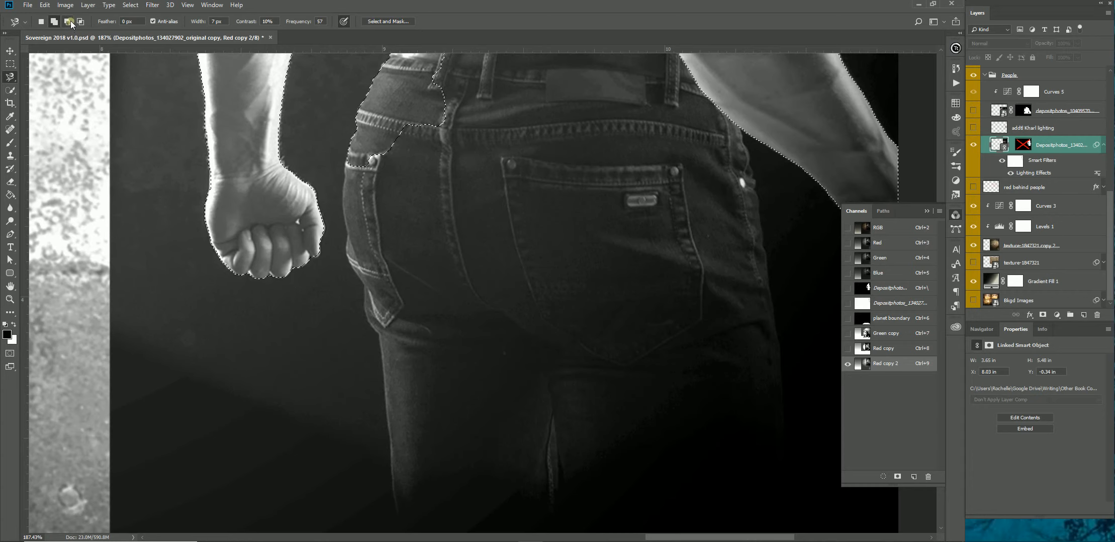
pyautogui.click(54, 22)
pyautogui.click(41, 22)
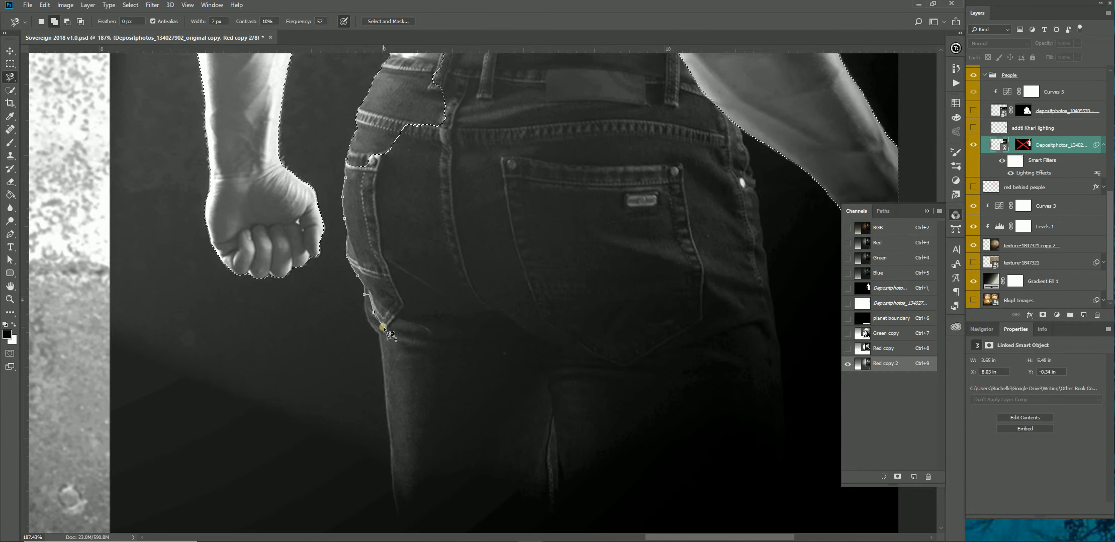
pyautogui.click(365, 305)
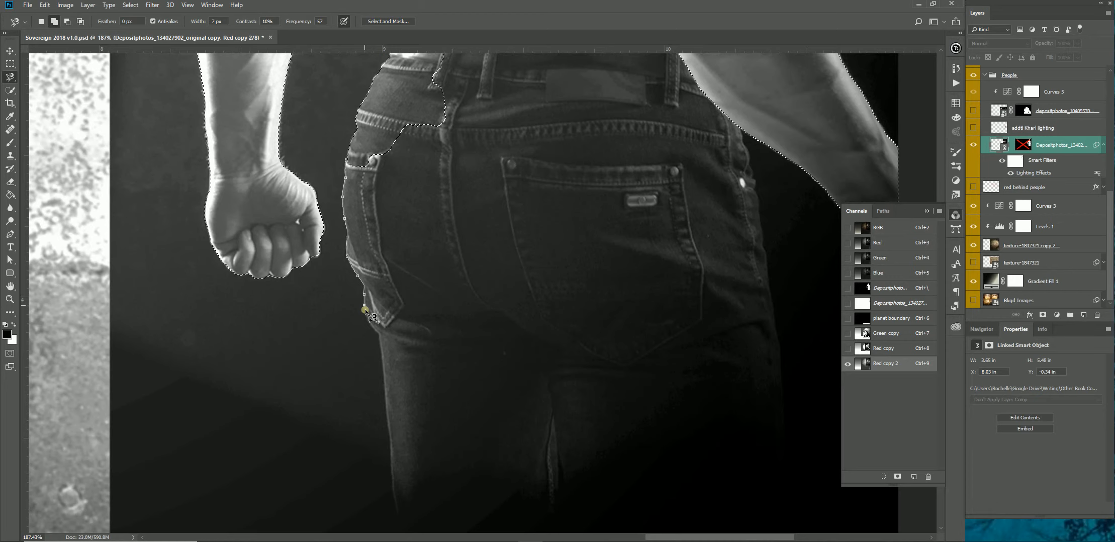
pyautogui.click(367, 316)
pyautogui.click(373, 328)
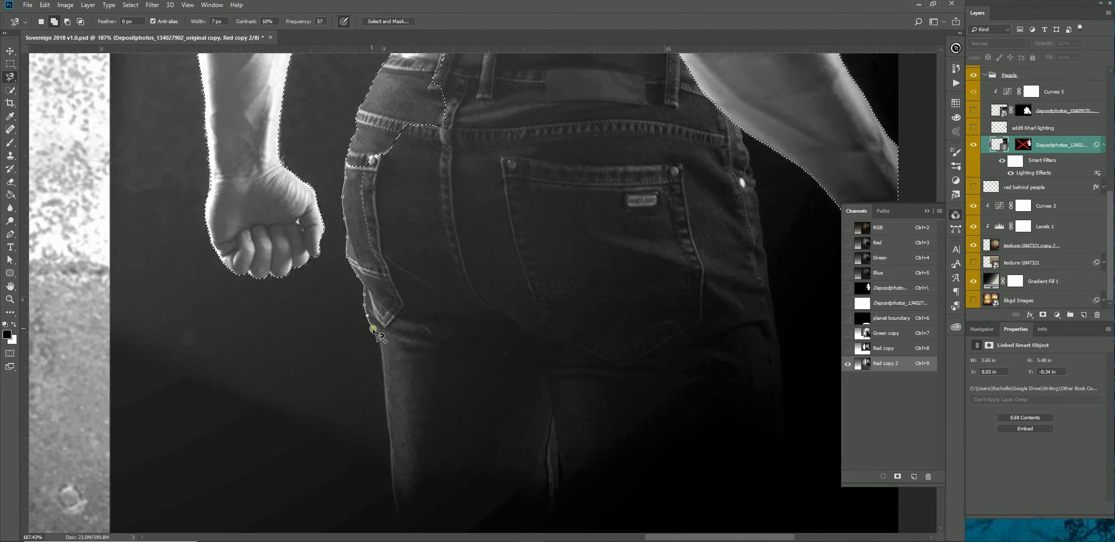
pyautogui.click(379, 335)
pyautogui.click(382, 356)
pyautogui.click(384, 375)
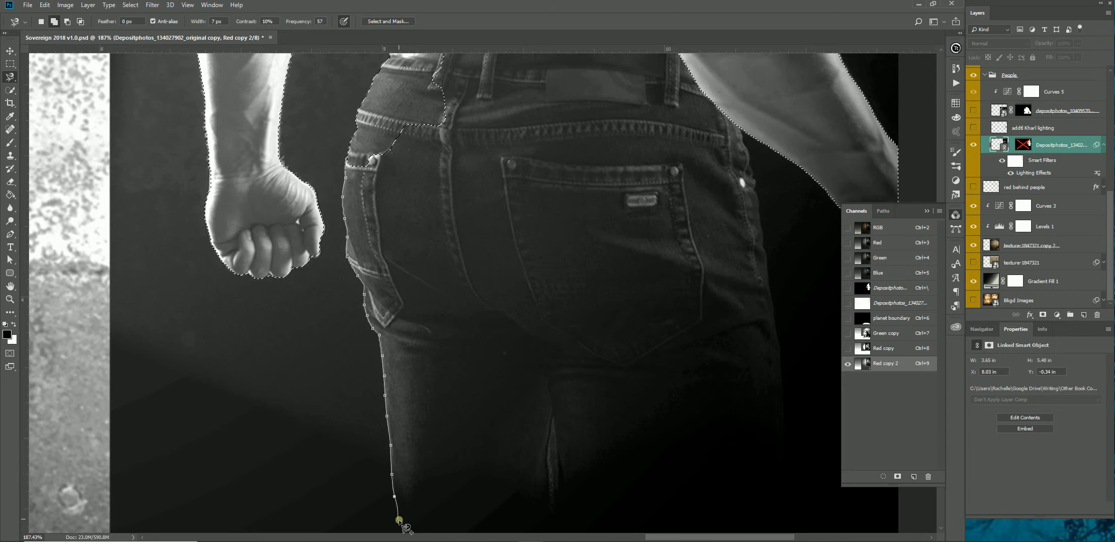
pyautogui.doubleClick(399, 518)
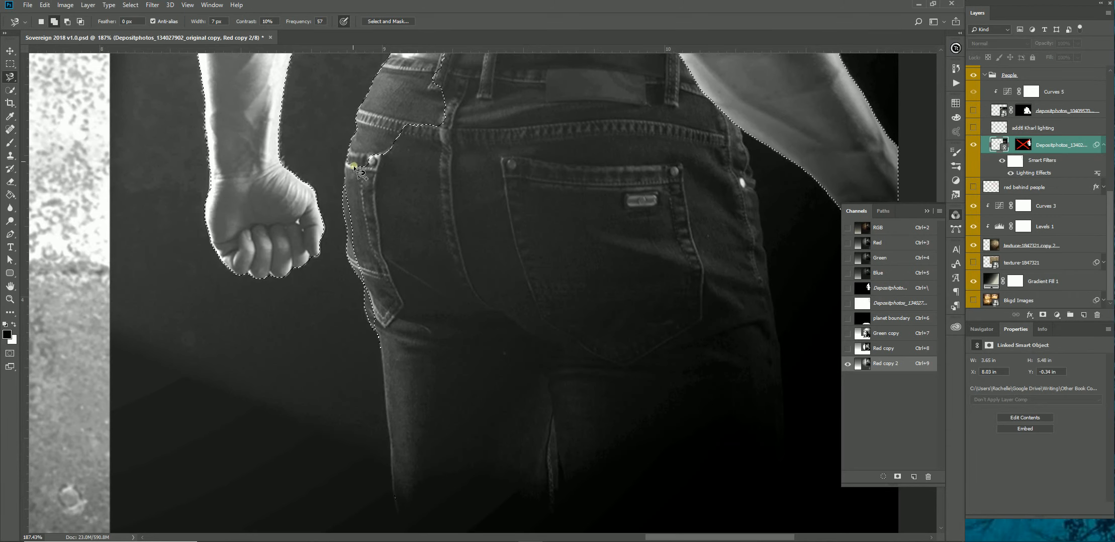
# - Trace around the jeans with the Magnetic Lasso and close the loop across the lower back to add them to the selection
pyautogui.moveTo(344, 170); pyautogui.dragTo(343, 203)
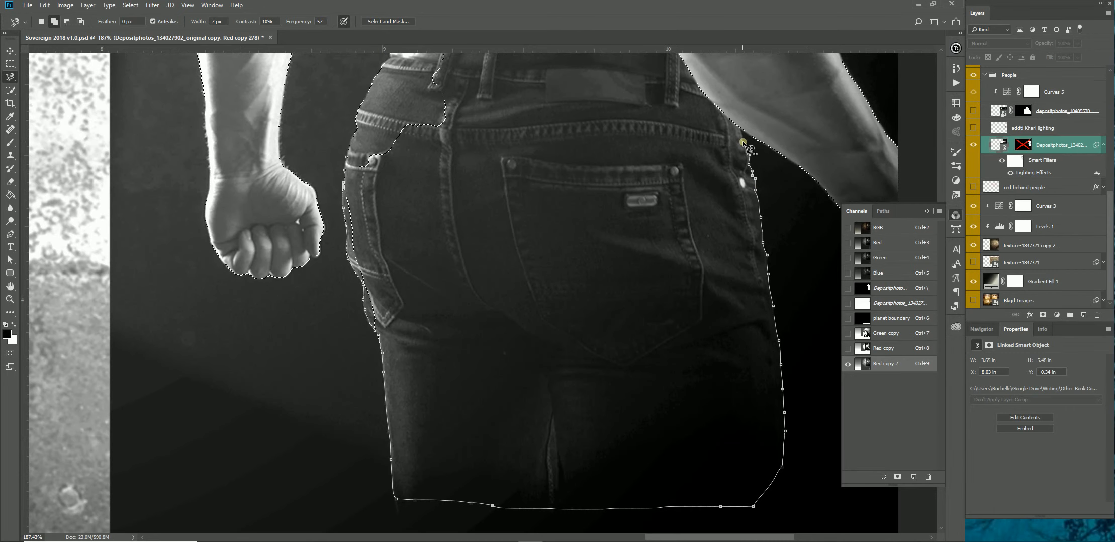
pyautogui.click(739, 119)
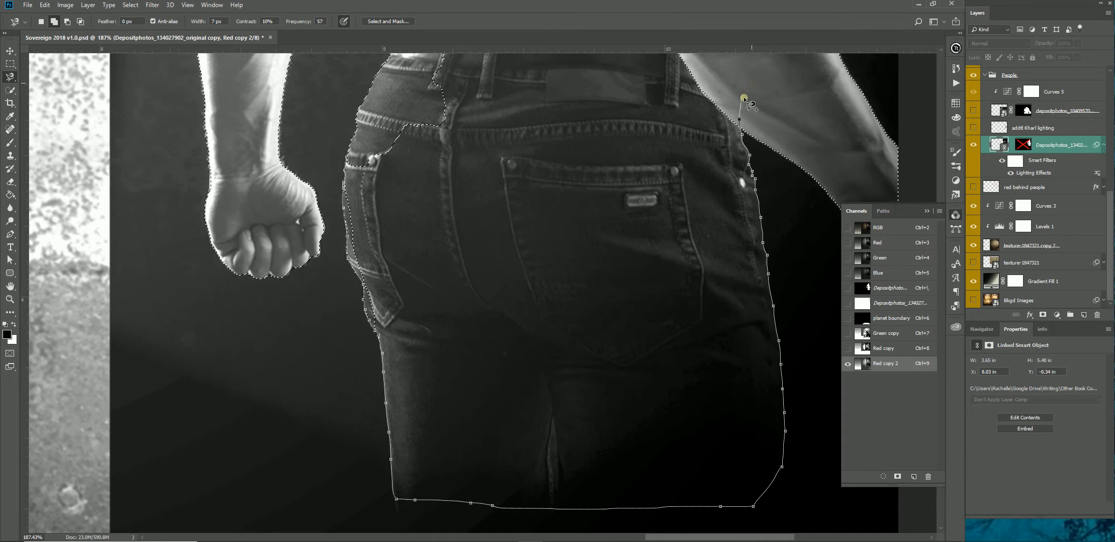
pyautogui.moveTo(731, 85); pyautogui.dragTo(736, 272)
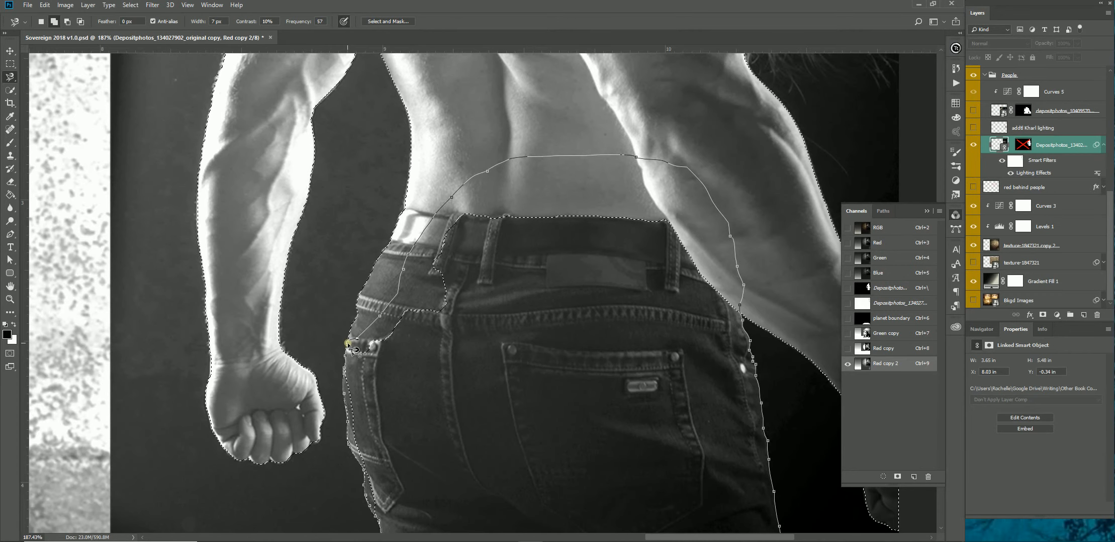
pyautogui.press('Escape')
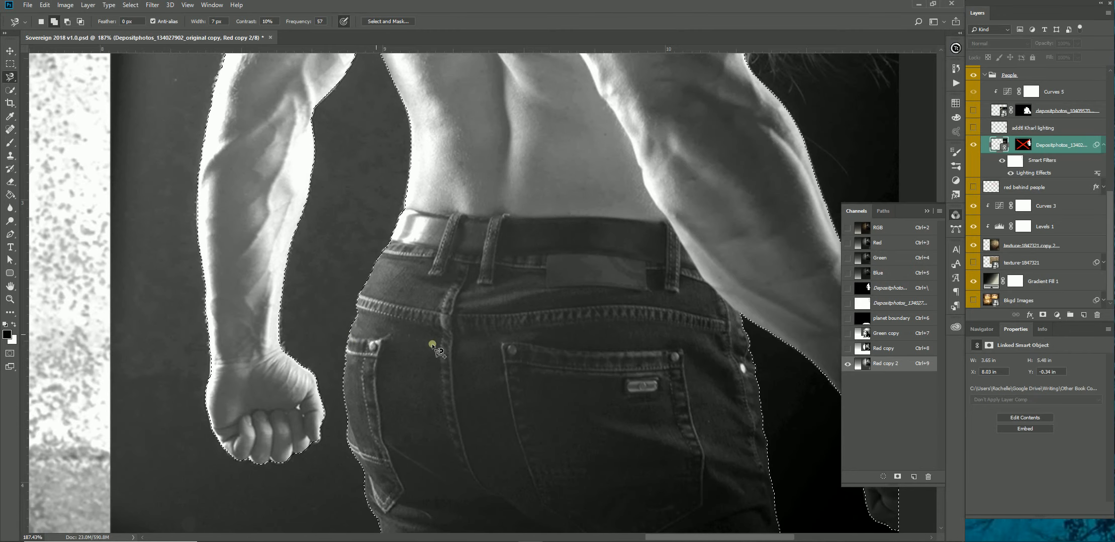
# - Inspect the selection outline around the jeans, arms and head, switching to adding with Quick Selection, and finish on the whole figure
pyautogui.moveTo(527, 418); pyautogui.dragTo(462, 102)
pyautogui.moveTo(538, 290); pyautogui.dragTo(527, 364)
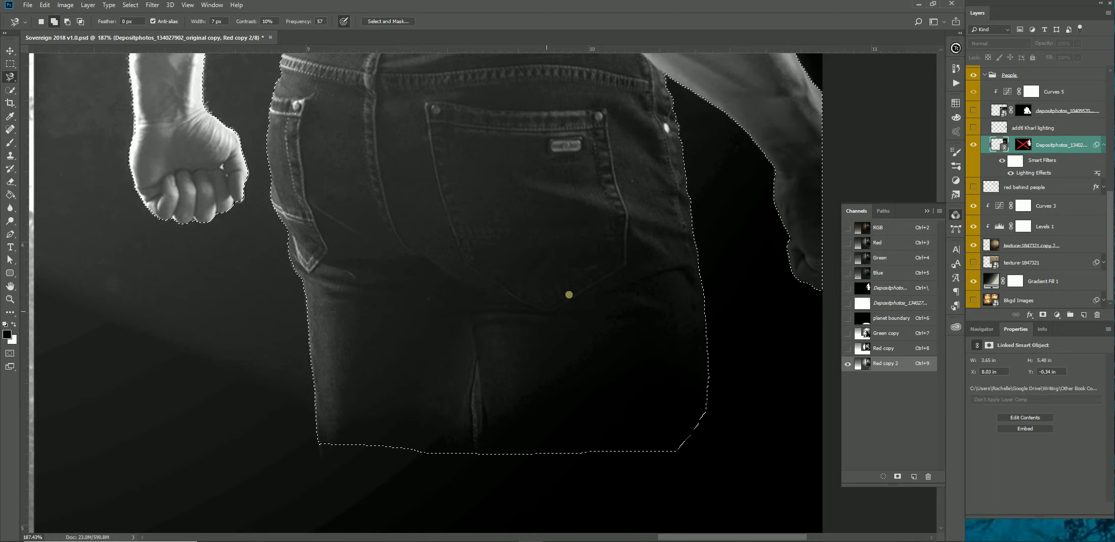
pyautogui.moveTo(440, 164)
pyautogui.mouseDown()
pyautogui.moveTo(464, 295)
pyautogui.moveTo(459, 277)
pyautogui.moveTo(508, 216)
pyautogui.moveTo(456, 156)
pyautogui.moveTo(474, 375)
pyautogui.mouseUp()
pyautogui.moveTo(458, 150); pyautogui.dragTo(509, 344)
pyautogui.click(9, 90)
pyautogui.click(59, 22)
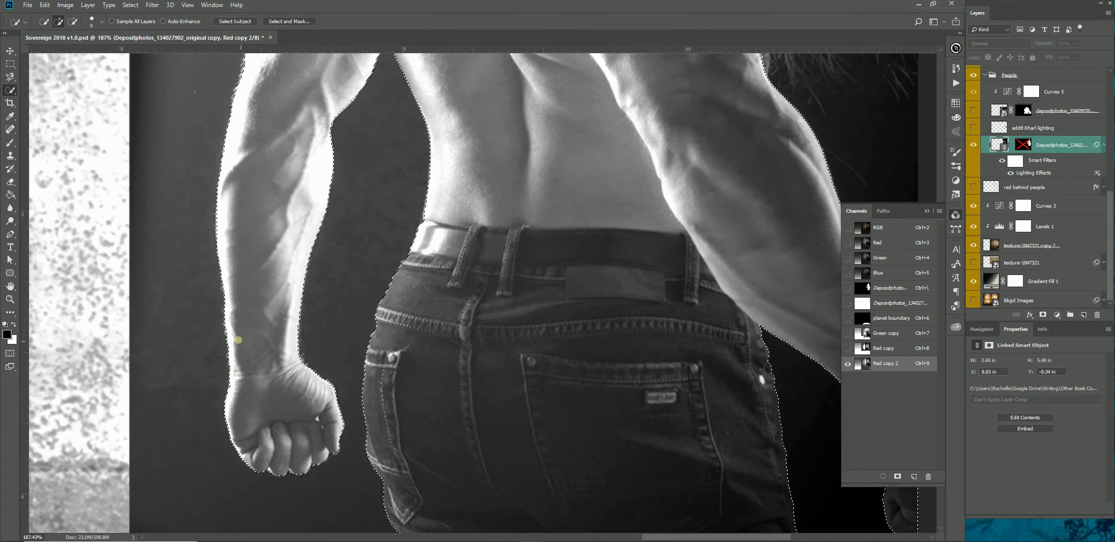
pyautogui.moveTo(292, 305); pyautogui.dragTo(285, 480)
pyautogui.moveTo(322, 209); pyautogui.dragTo(297, 297)
pyautogui.moveTo(359, 174); pyautogui.dragTo(294, 296)
pyautogui.moveTo(461, 133); pyautogui.dragTo(342, 295)
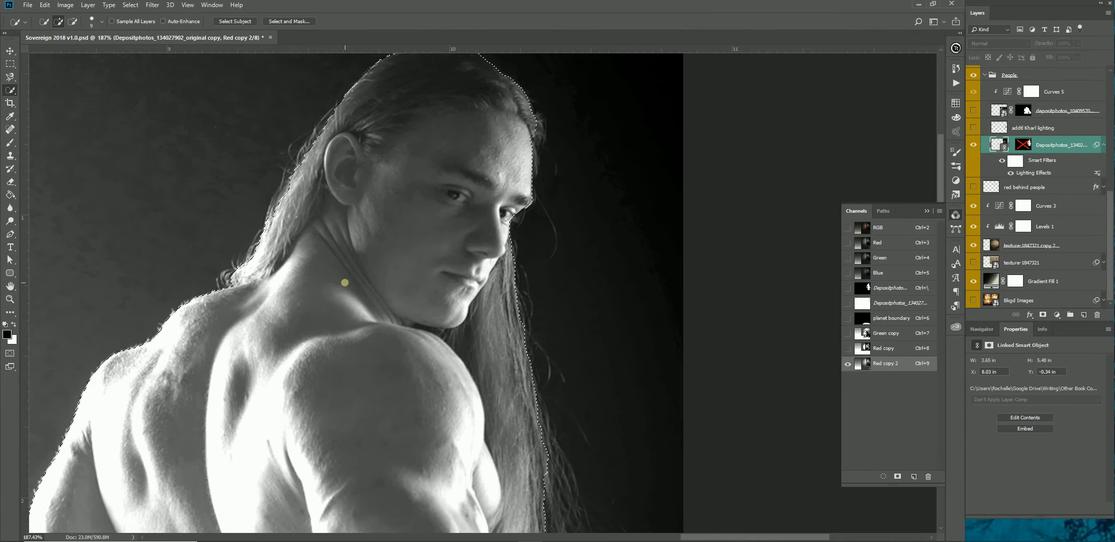
pyautogui.moveTo(398, 311); pyautogui.dragTo(401, 397)
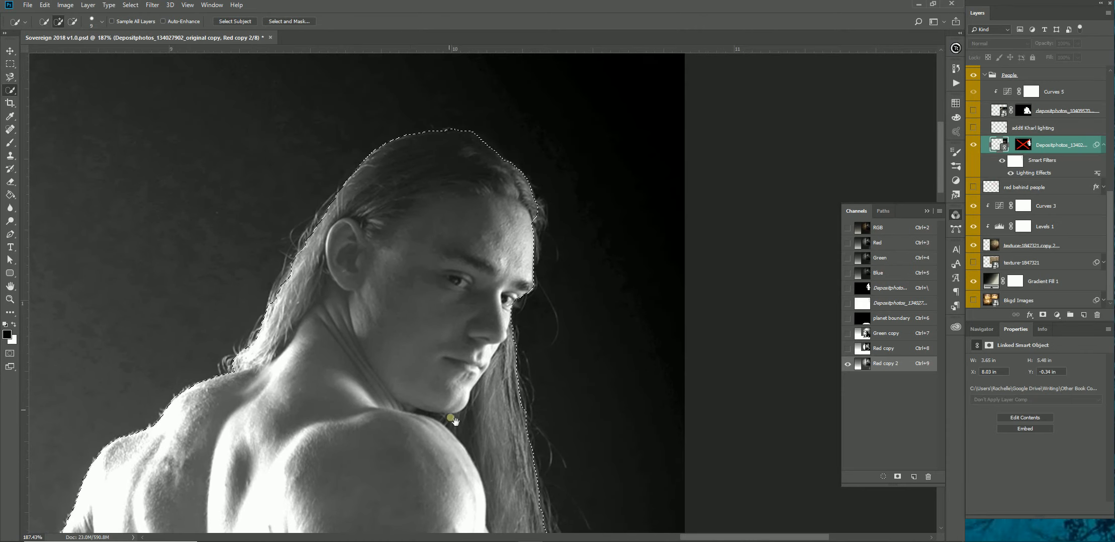
pyautogui.moveTo(417, 352); pyautogui.dragTo(425, 213)
pyautogui.moveTo(483, 406); pyautogui.dragTo(456, 211)
pyautogui.moveTo(440, 385); pyautogui.dragTo(400, 214)
pyautogui.moveTo(327, 413); pyautogui.dragTo(432, 234)
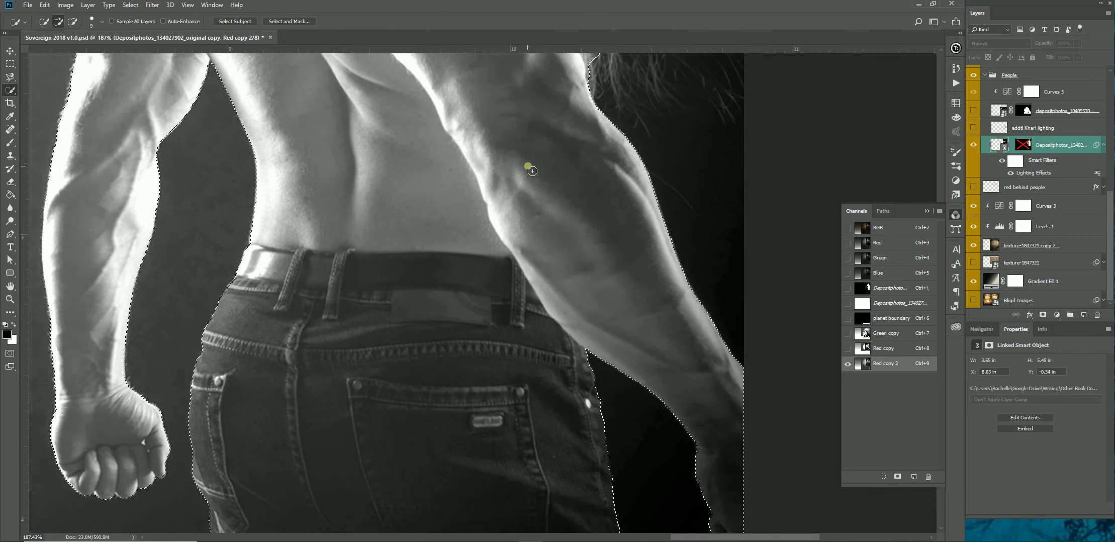
pyautogui.hotkey('ctrl', '1')
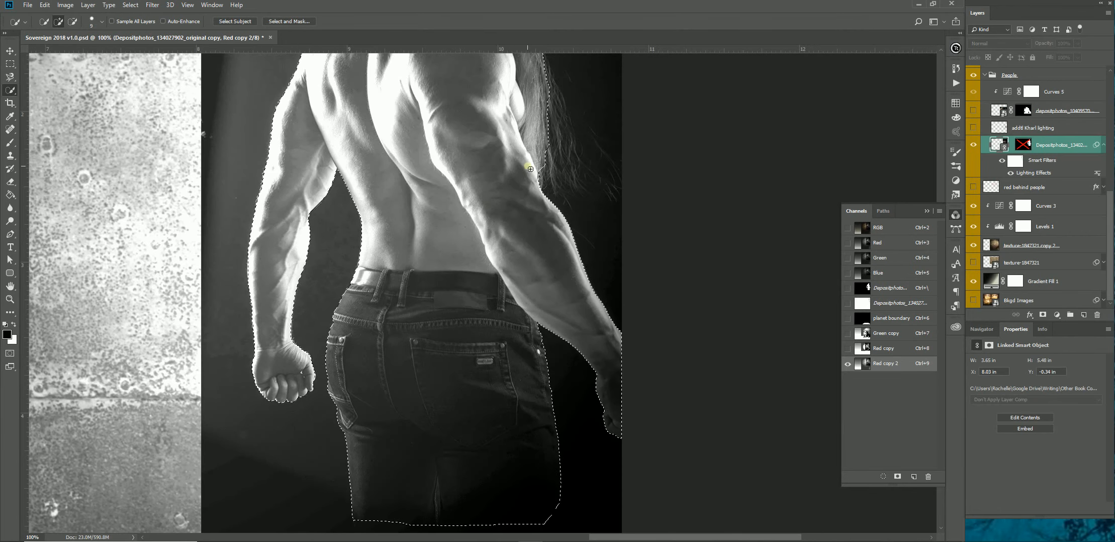
pyautogui.press('z')
pyautogui.moveTo(483, 245); pyautogui.dragTo(452, 254)
pyautogui.moveTo(480, 224); pyautogui.dragTo(491, 307)
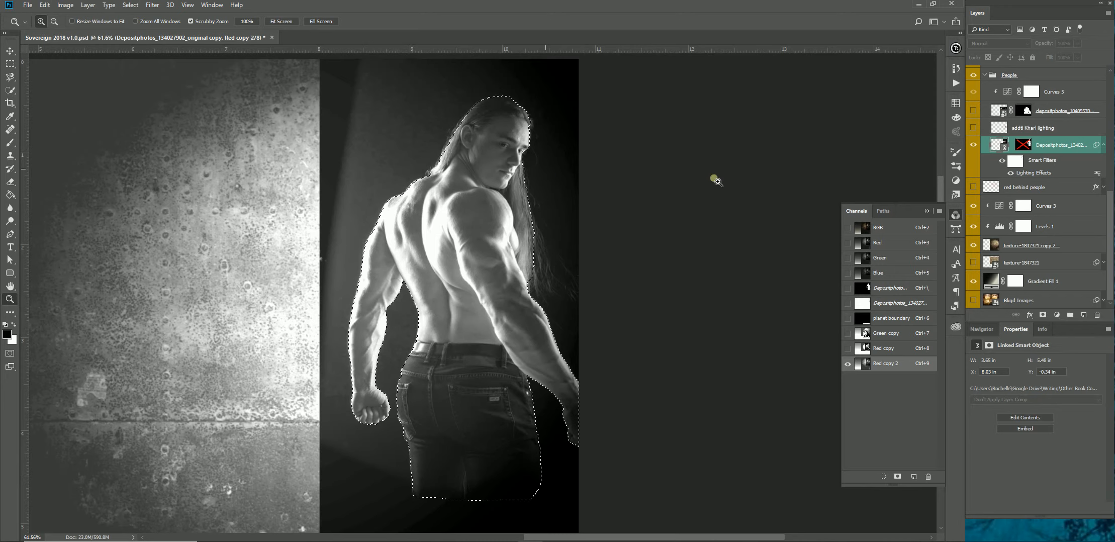
# - Show the selection as a Quick Mask over the RGB composite, keeping Masked Areas, overlay colour 00ffb4 and 30% opacity
pyautogui.click(868, 231)
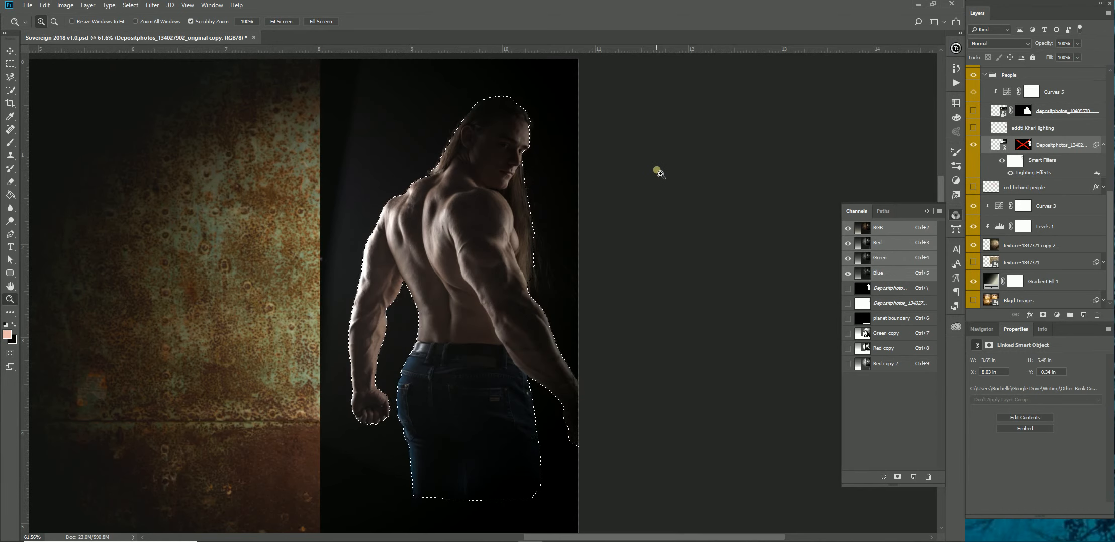
pyautogui.press('q')
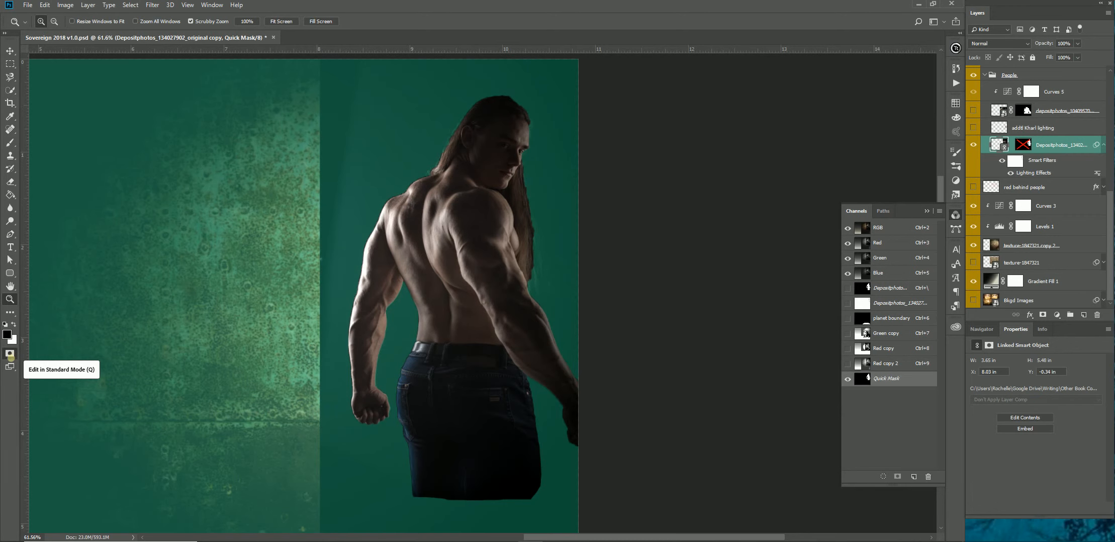
pyautogui.doubleClick(12, 359)
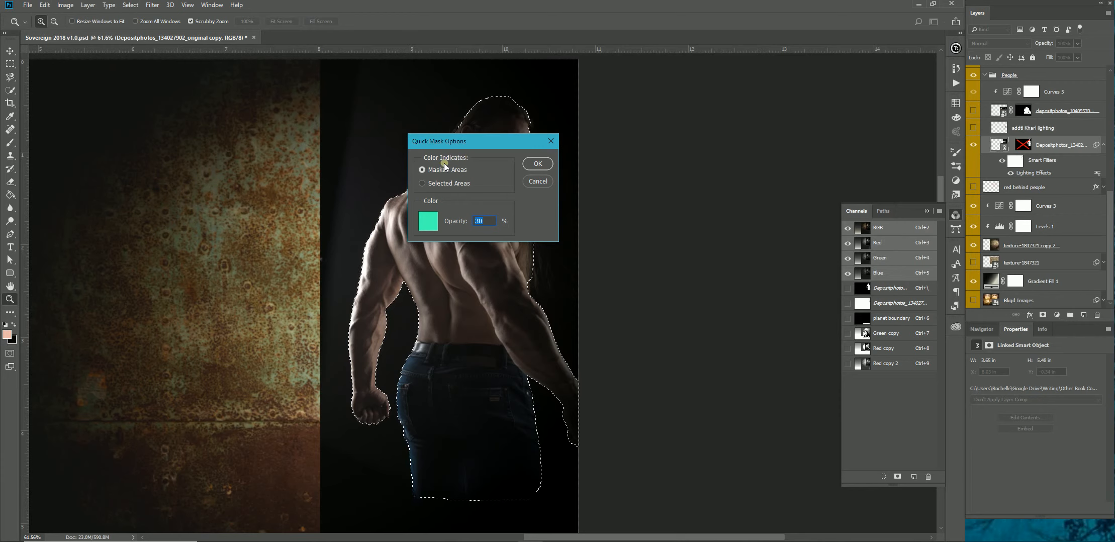
pyautogui.click(428, 226)
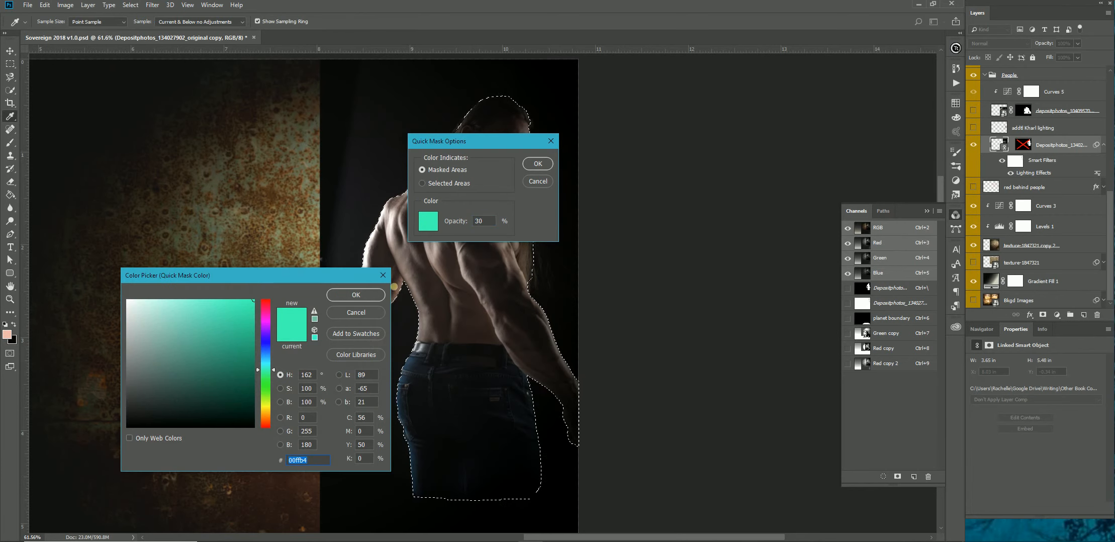
pyautogui.click(357, 298)
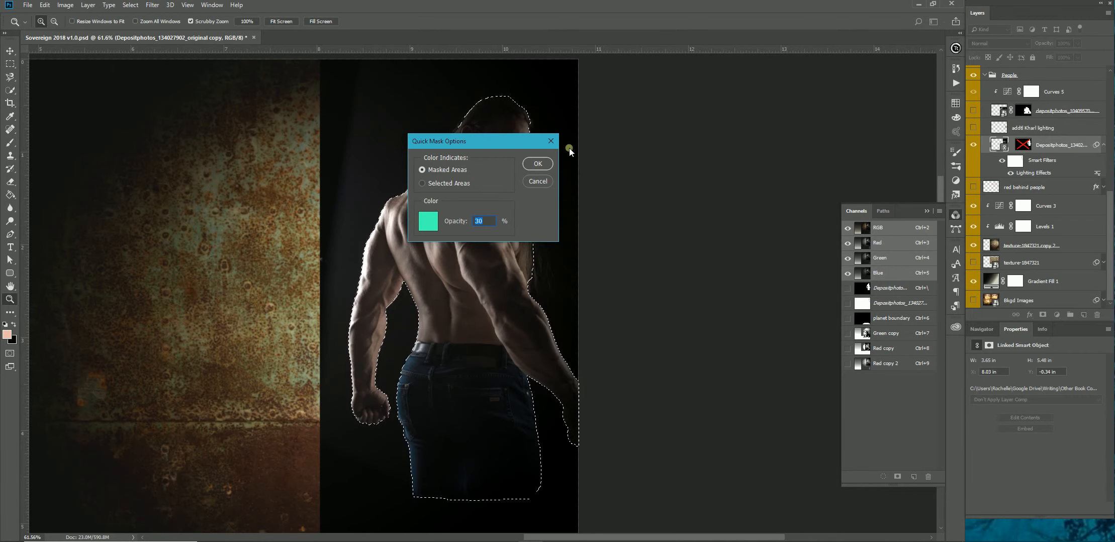
pyautogui.click(536, 166)
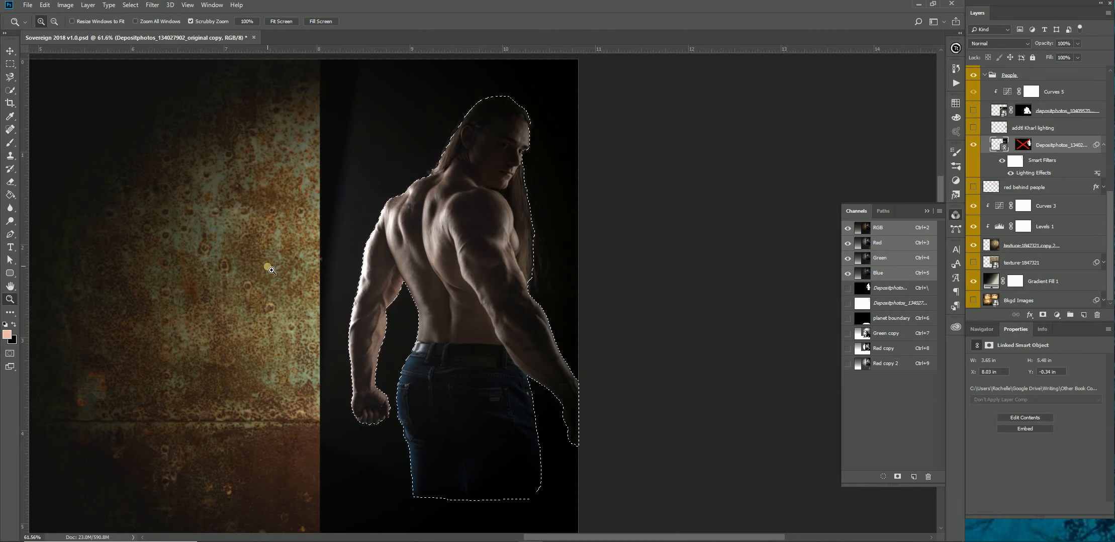
pyautogui.press('q')
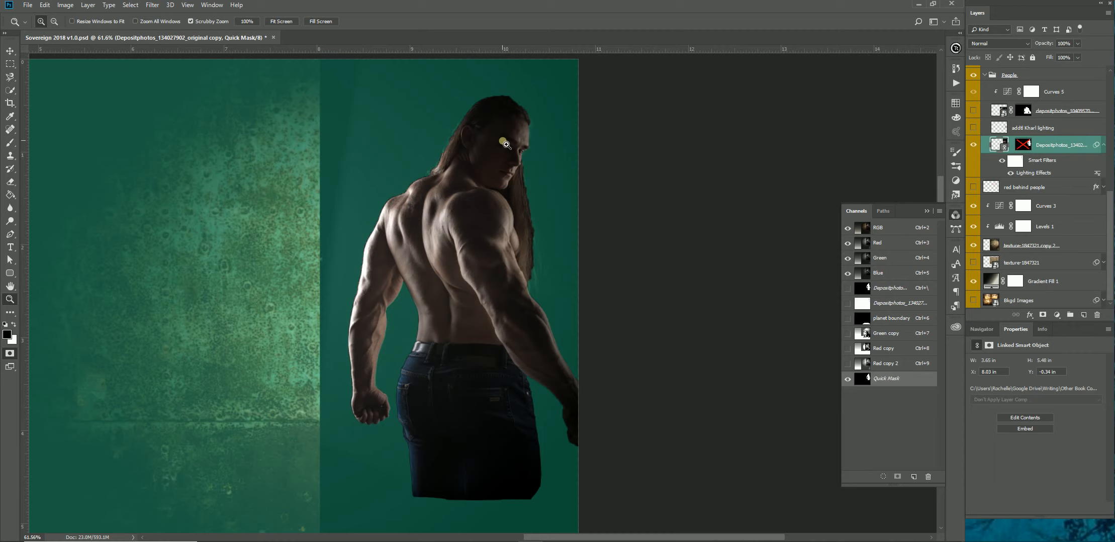
# - Choose the Soft Round Pressure Size brush for the Quick Mask and check its tip shape and stroke preview
pyautogui.moveTo(505, 145); pyautogui.dragTo(536, 137)
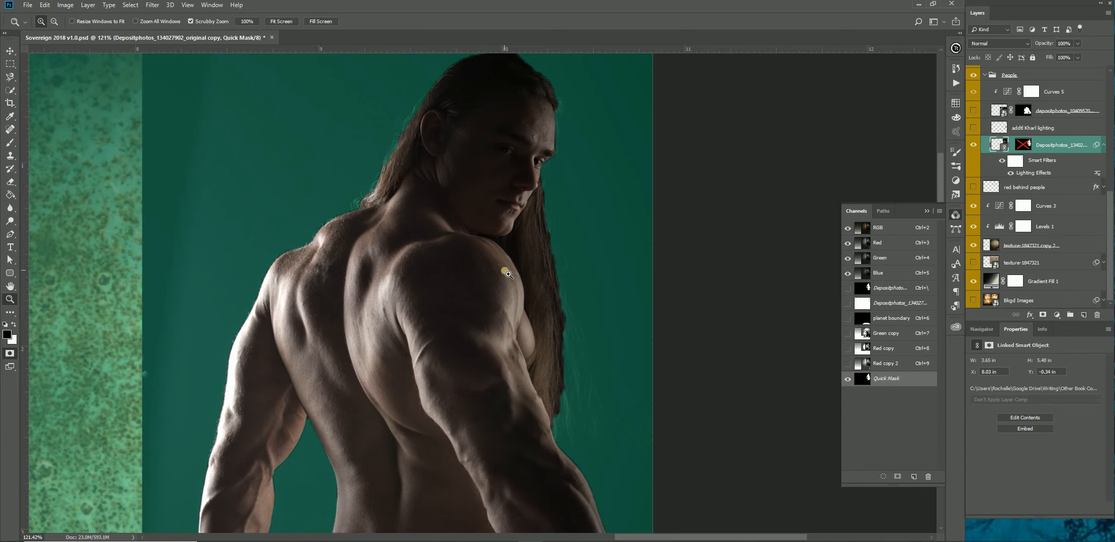
pyautogui.click(12, 144)
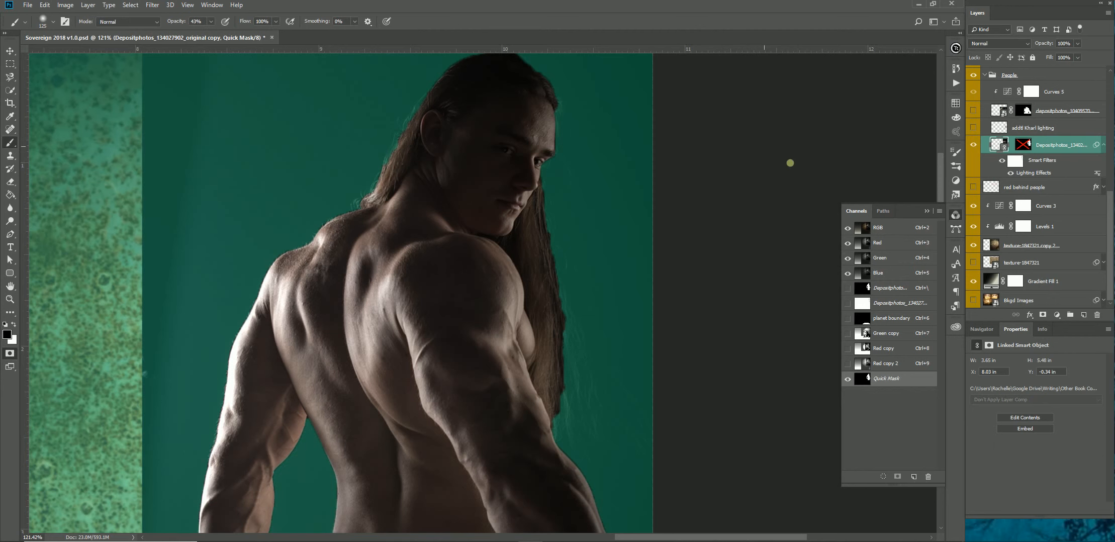
pyautogui.click(956, 167)
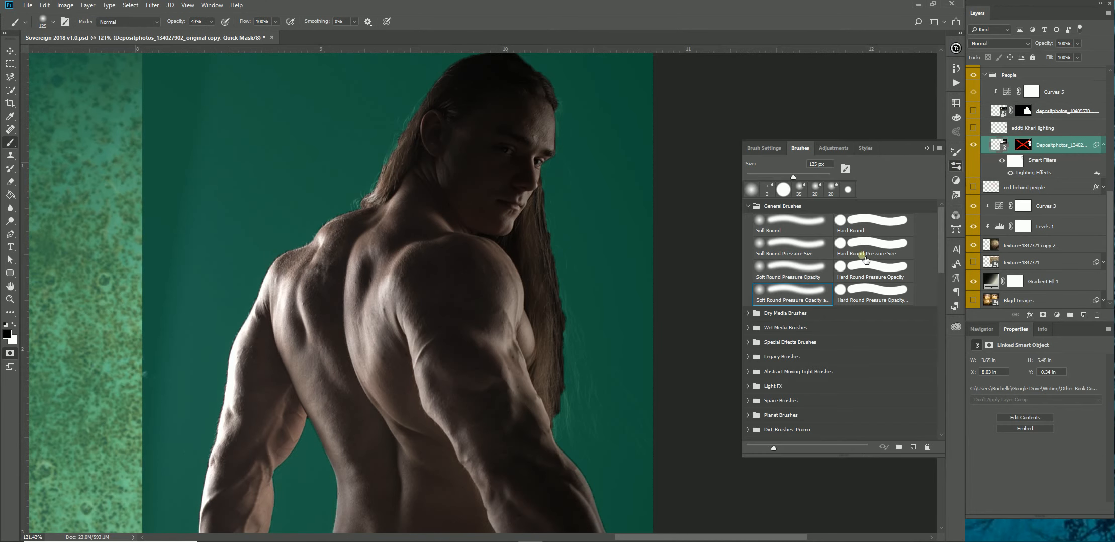
pyautogui.click(804, 248)
pyautogui.click(774, 148)
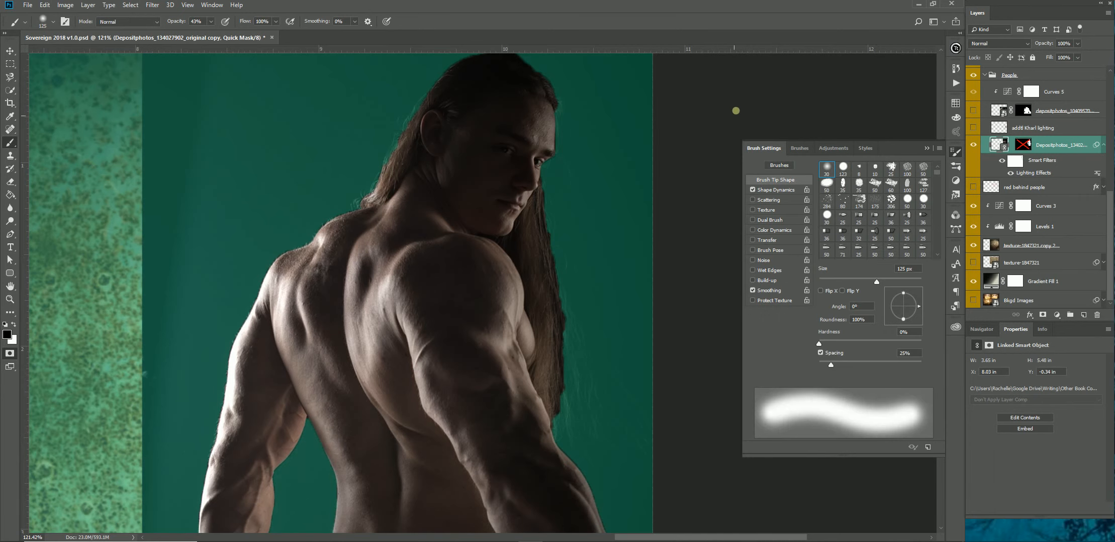
pyautogui.click(799, 148)
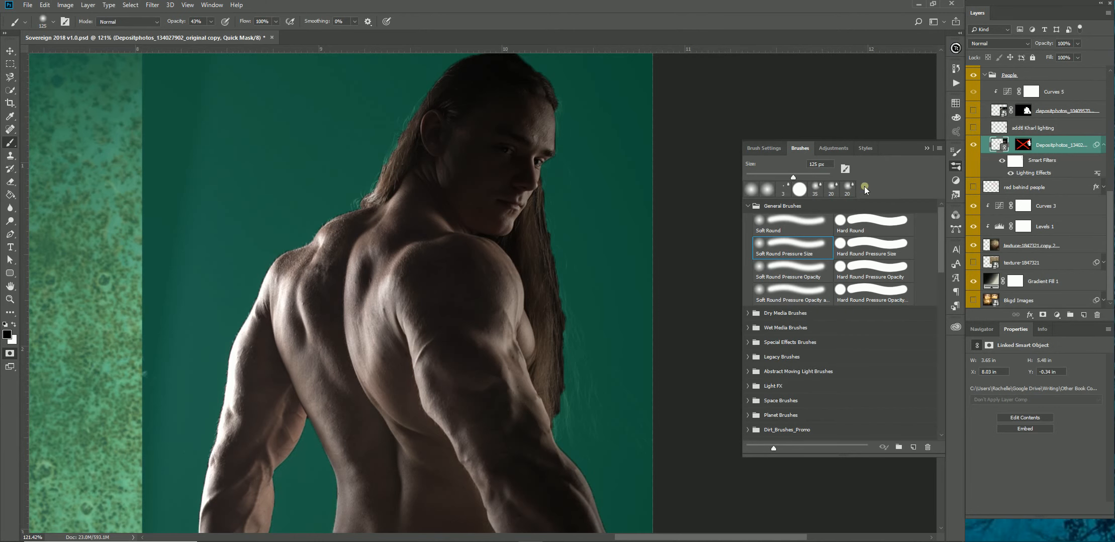
pyautogui.click(767, 149)
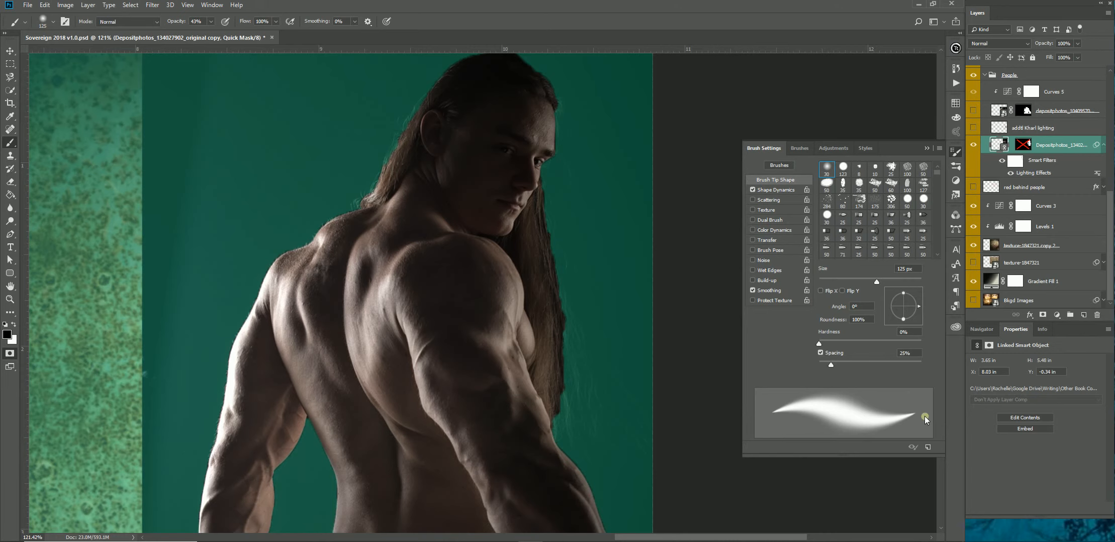
pyautogui.click(927, 149)
# - Reduce the mask brush to below 100 px for finer painting around the man
pyautogui.press('[')
pyautogui.press('[')
pyautogui.press('[')
pyautogui.press('[')
pyautogui.press('[')
pyautogui.press('[')
pyautogui.press('[')
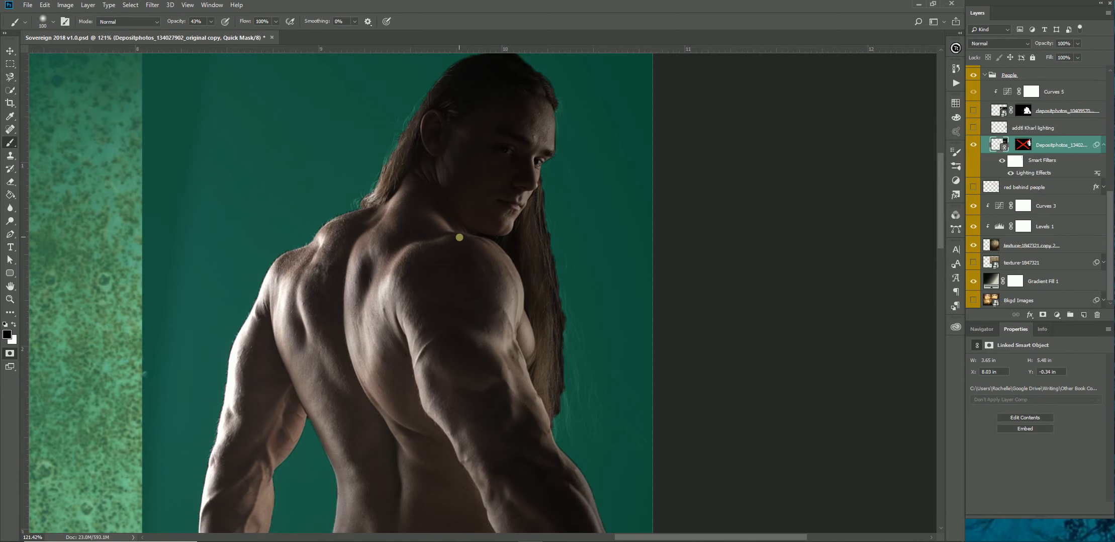
pyautogui.press('[')
pyautogui.press('[')
pyautogui.press('[')
pyautogui.click(10, 299)
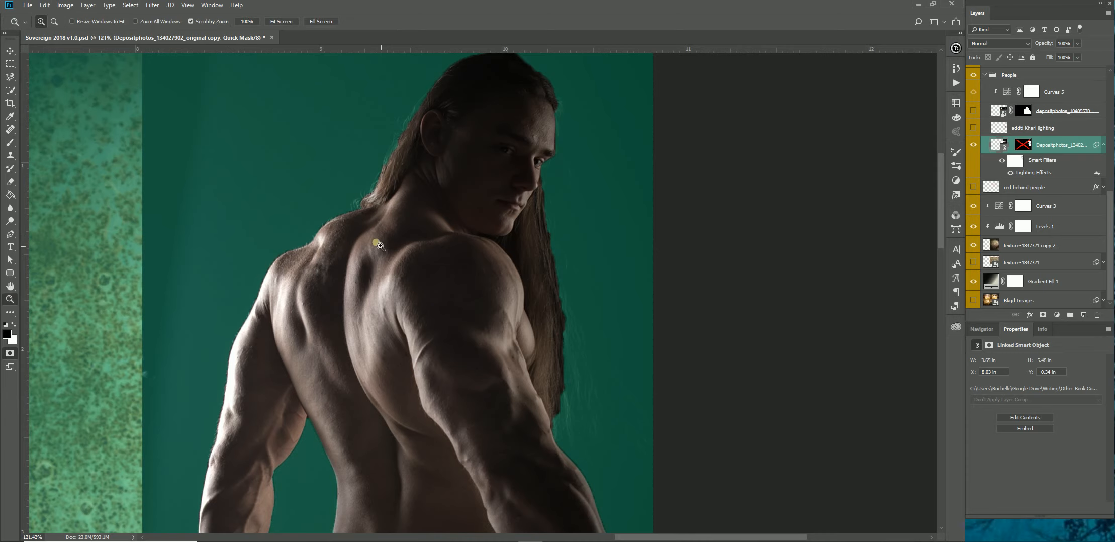
# - Set the mask brush to white at 100% opacity and touch up the Quick Mask at the man's face beside the eye
pyautogui.moveTo(376, 240); pyautogui.dragTo(423, 294)
pyautogui.moveTo(448, 211); pyautogui.dragTo(369, 279)
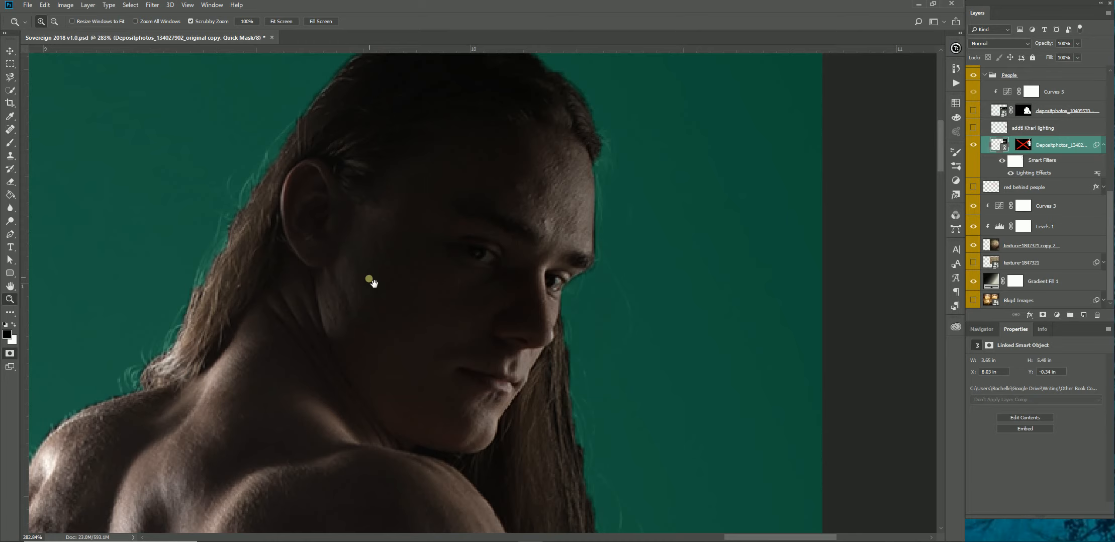
pyautogui.moveTo(379, 343); pyautogui.dragTo(410, 256)
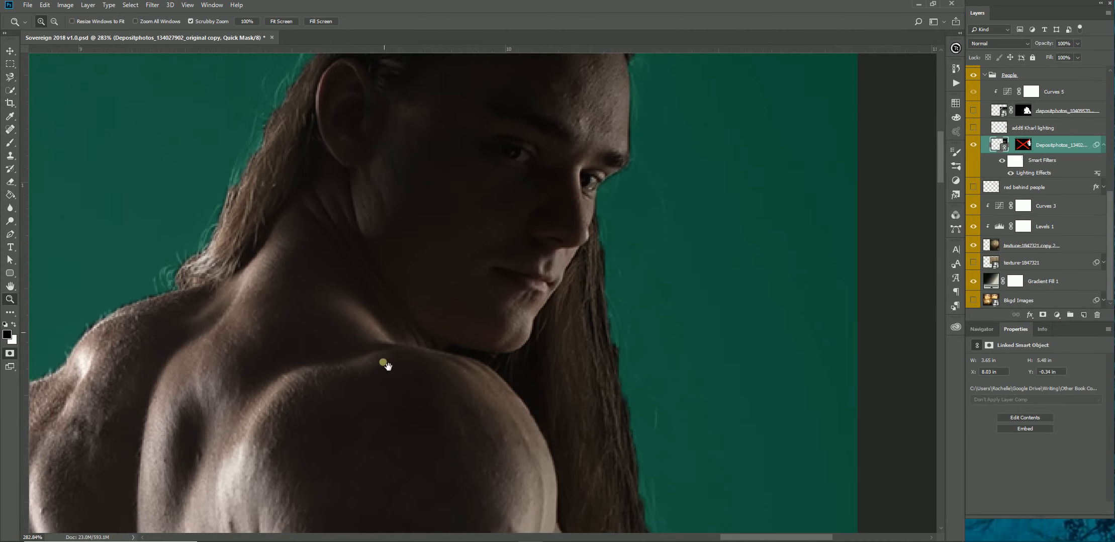
pyautogui.moveTo(372, 375); pyautogui.dragTo(355, 391)
pyautogui.click(13, 325)
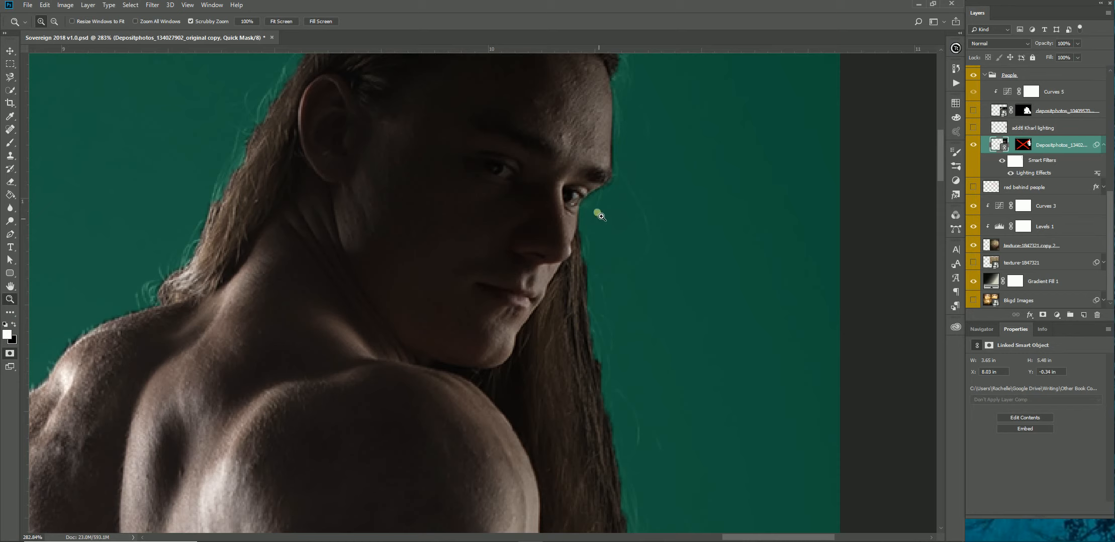
pyautogui.click(10, 142)
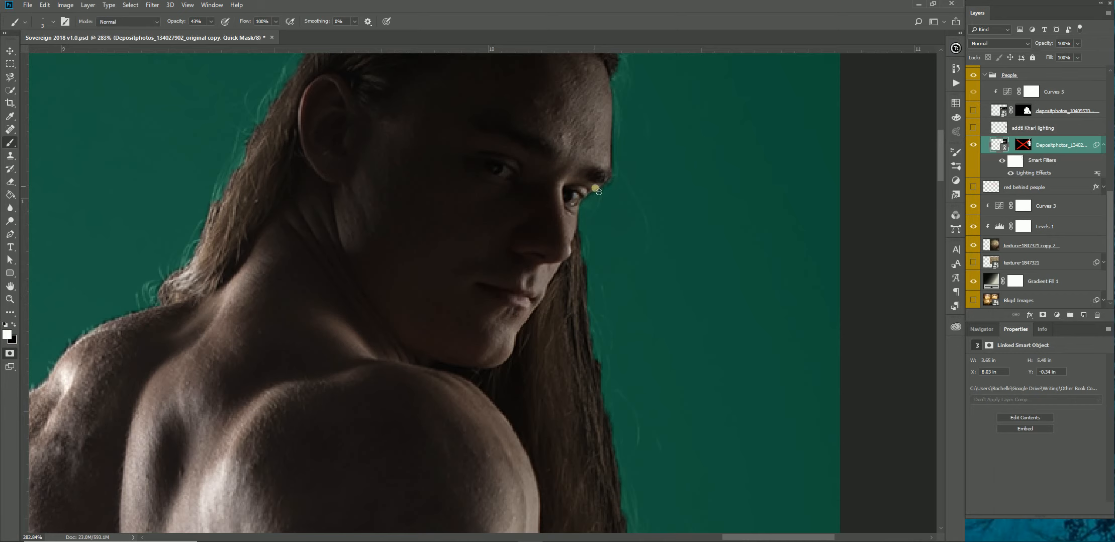
pyautogui.click(211, 21)
pyautogui.moveTo(210, 33); pyautogui.dragTo(265, 34)
pyautogui.click(562, 190)
# - Paint white along the inner edge of the man's right forearm, beside the jeans, to restore it in the mask
pyautogui.moveTo(428, 361); pyautogui.dragTo(455, 221)
pyautogui.moveTo(444, 417); pyautogui.dragTo(395, 191)
pyautogui.moveTo(411, 282); pyautogui.dragTo(386, 100)
pyautogui.moveTo(463, 390); pyautogui.dragTo(372, 242)
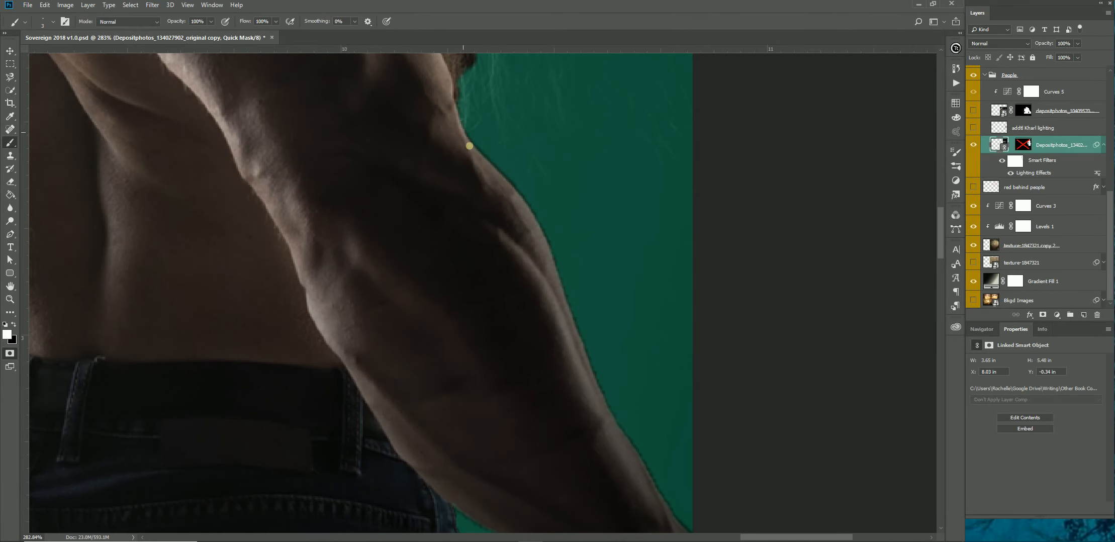
pyautogui.moveTo(463, 453); pyautogui.dragTo(461, 193)
pyautogui.moveTo(508, 257); pyautogui.dragTo(472, 246)
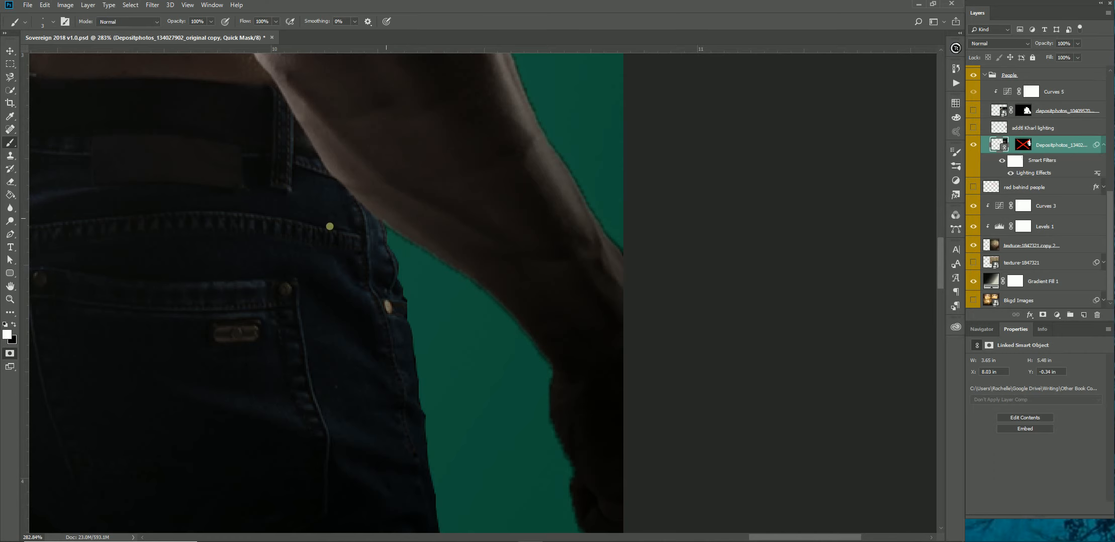
pyautogui.click(9, 299)
pyautogui.moveTo(478, 274); pyautogui.dragTo(505, 267)
pyautogui.click(10, 143)
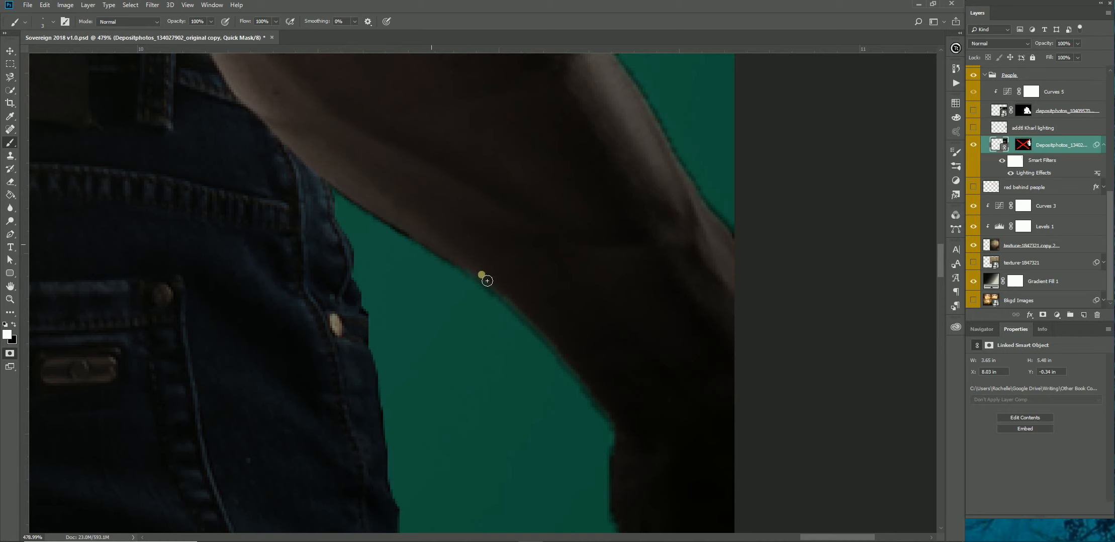
pyautogui.moveTo(448, 258)
pyautogui.mouseDown()
pyautogui.moveTo(524, 317)
pyautogui.moveTo(615, 418)
pyautogui.mouseUp()
# - Paint white along the outline of the man's dark right hand at the photo's edge
pyautogui.moveTo(622, 460)
pyautogui.mouseDown()
pyautogui.moveTo(615, 288)
pyautogui.moveTo(572, 256)
pyautogui.mouseUp()
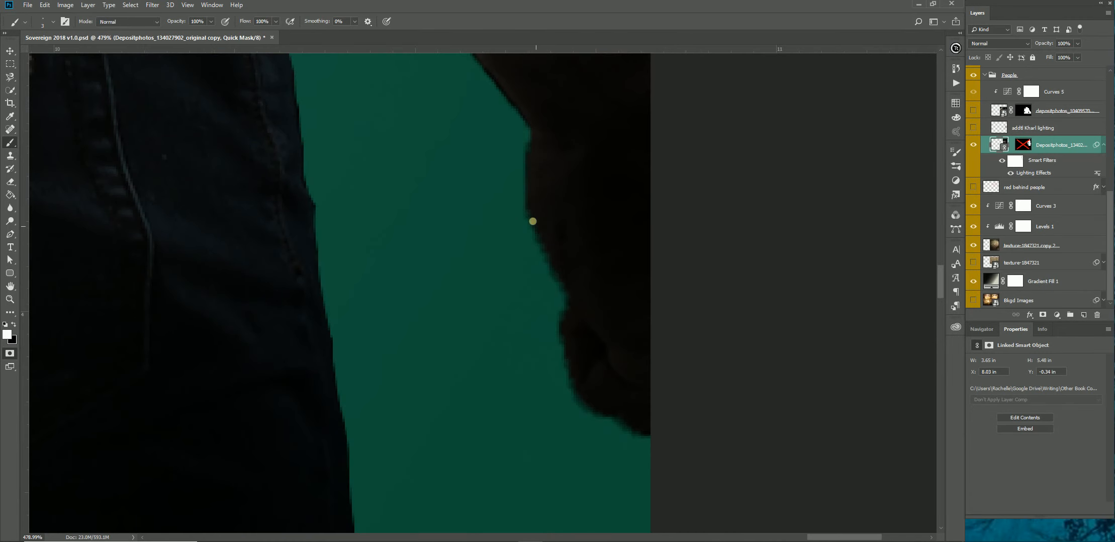
pyautogui.moveTo(583, 393); pyautogui.dragTo(572, 343)
pyautogui.moveTo(591, 408); pyautogui.dragTo(624, 415)
# - Swap the brush to black and mask out the tip of the background gap between the left arm and torso
pyautogui.moveTo(274, 229); pyautogui.dragTo(570, 411)
pyautogui.moveTo(456, 142); pyautogui.dragTo(552, 346)
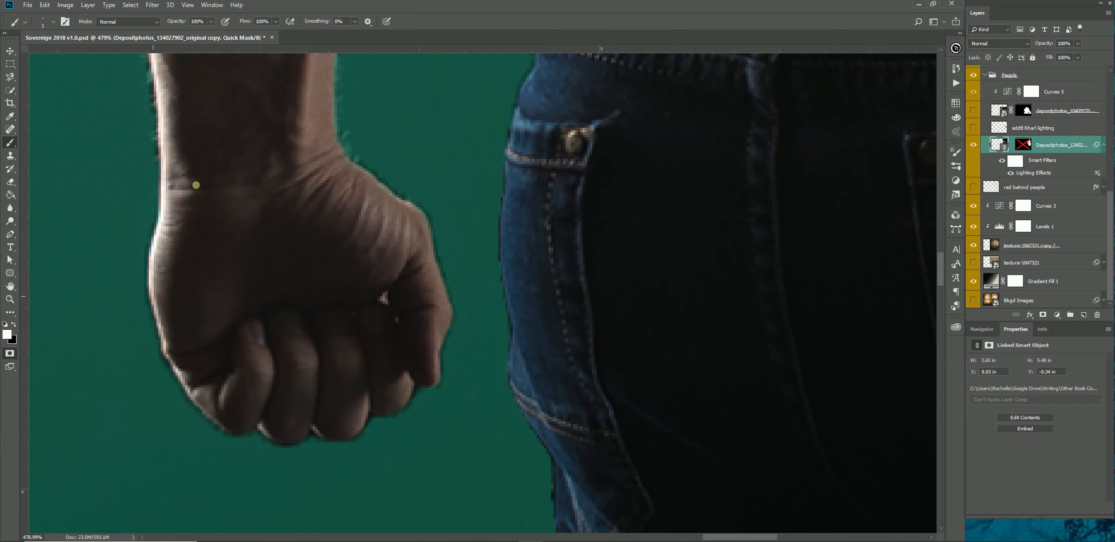
pyautogui.moveTo(258, 183); pyautogui.dragTo(270, 359)
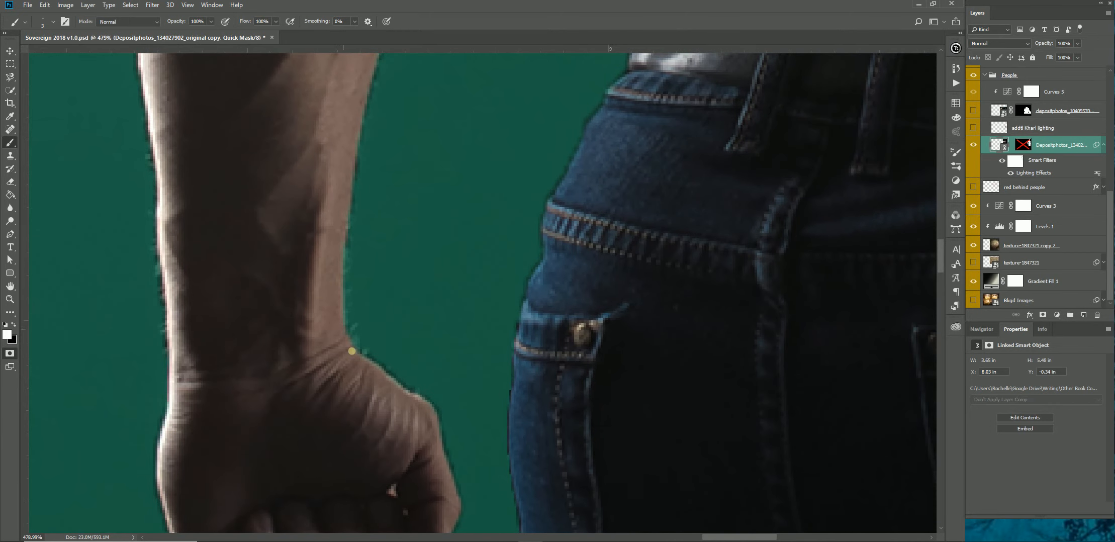
pyautogui.moveTo(282, 262)
pyautogui.mouseDown()
pyautogui.moveTo(295, 260)
pyautogui.moveTo(216, 472)
pyautogui.mouseUp()
pyautogui.moveTo(277, 279); pyautogui.dragTo(225, 465)
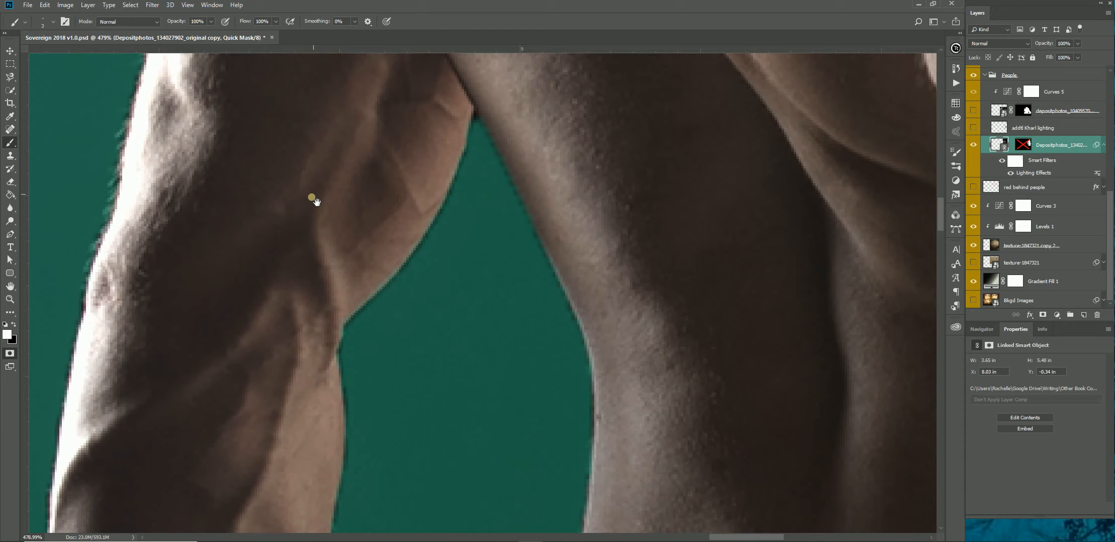
pyautogui.moveTo(305, 216); pyautogui.dragTo(261, 293)
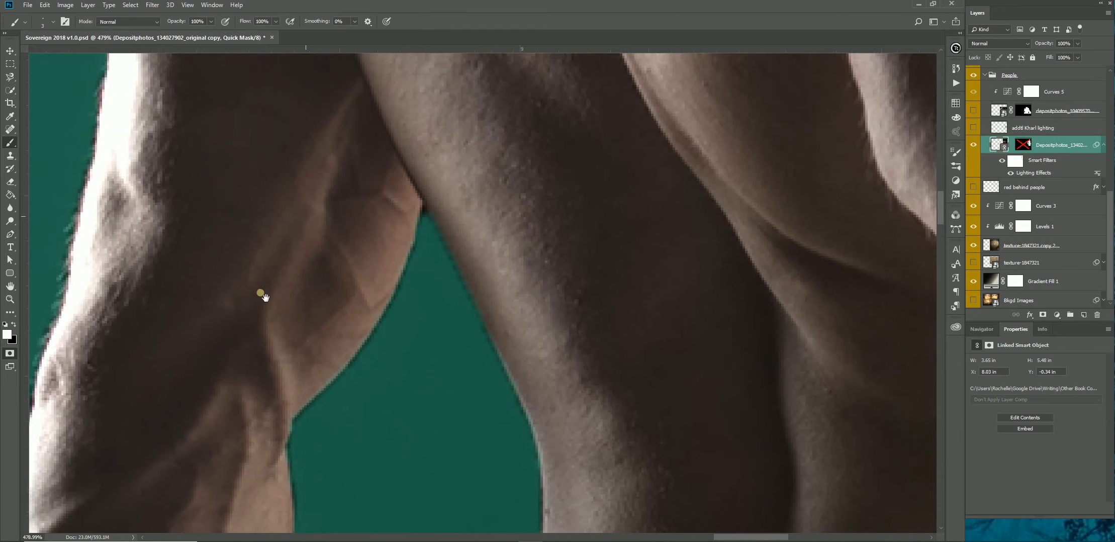
pyautogui.click(14, 324)
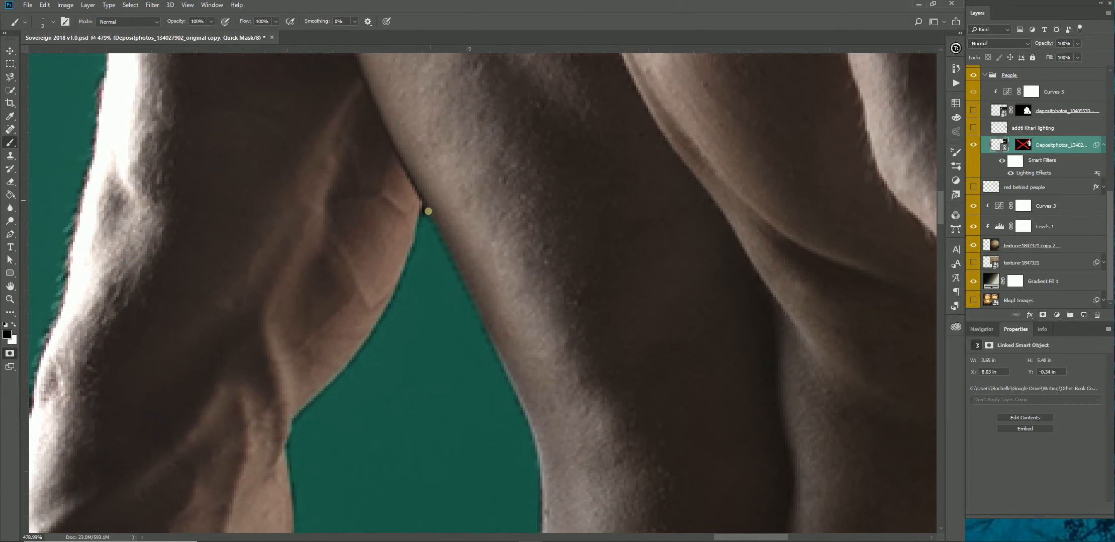
pyautogui.moveTo(429, 217); pyautogui.dragTo(428, 225)
# - Examine the mask edges along the back, shoulders, hair and face
pyautogui.moveTo(195, 150); pyautogui.dragTo(279, 390)
pyautogui.moveTo(455, 101); pyautogui.dragTo(310, 348)
pyautogui.moveTo(593, 186); pyautogui.dragTo(461, 315)
pyautogui.moveTo(528, 249); pyautogui.dragTo(415, 351)
pyautogui.moveTo(224, 422); pyautogui.dragTo(312, 321)
pyautogui.moveTo(518, 113); pyautogui.dragTo(369, 267)
pyautogui.moveTo(473, 237); pyautogui.dragTo(345, 376)
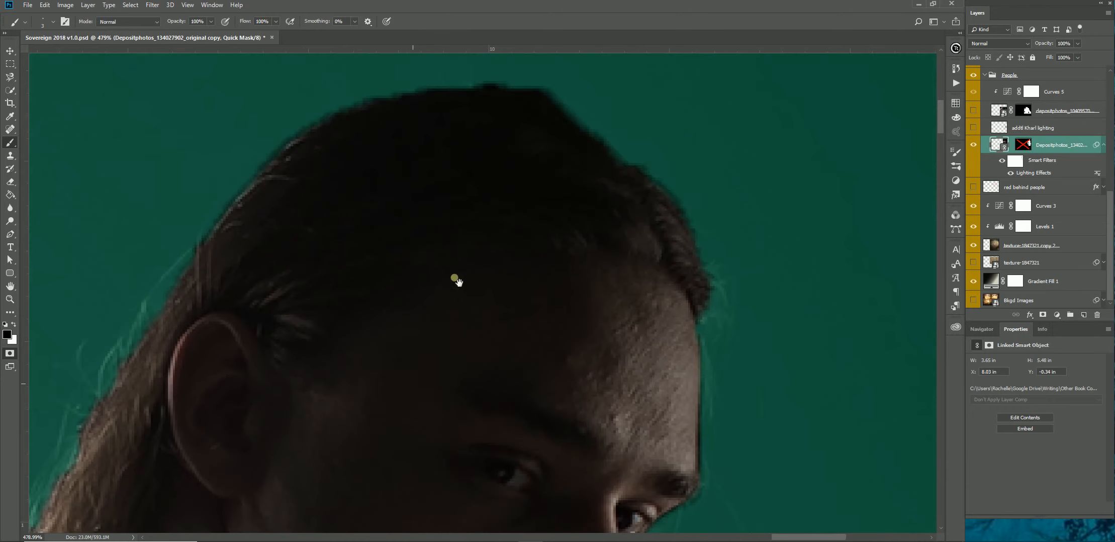
pyautogui.moveTo(457, 282); pyautogui.dragTo(496, 186)
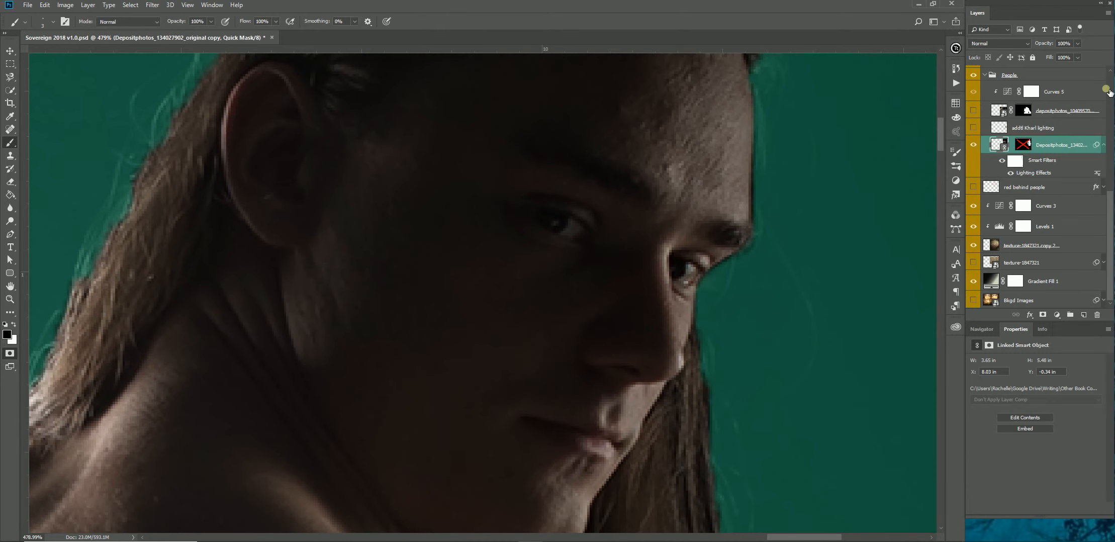
# - Enlarge the brush to 35 px and paint white beneath the jeans, extending the figure to the photo's lower edge
pyautogui.hotkey('ctrl', '1')
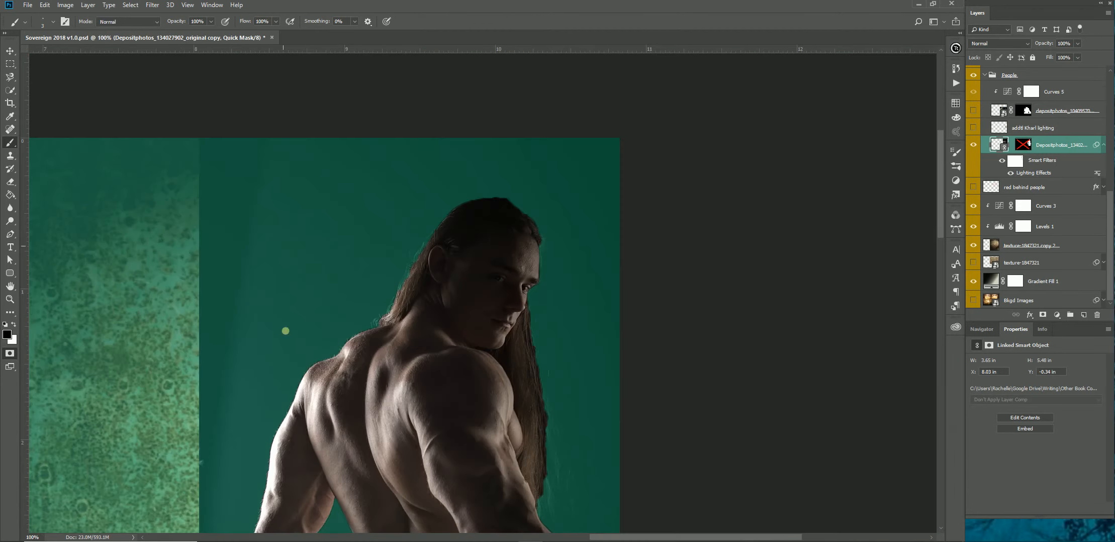
pyautogui.moveTo(422, 328); pyautogui.dragTo(463, 192)
pyautogui.moveTo(435, 333); pyautogui.dragTo(412, 173)
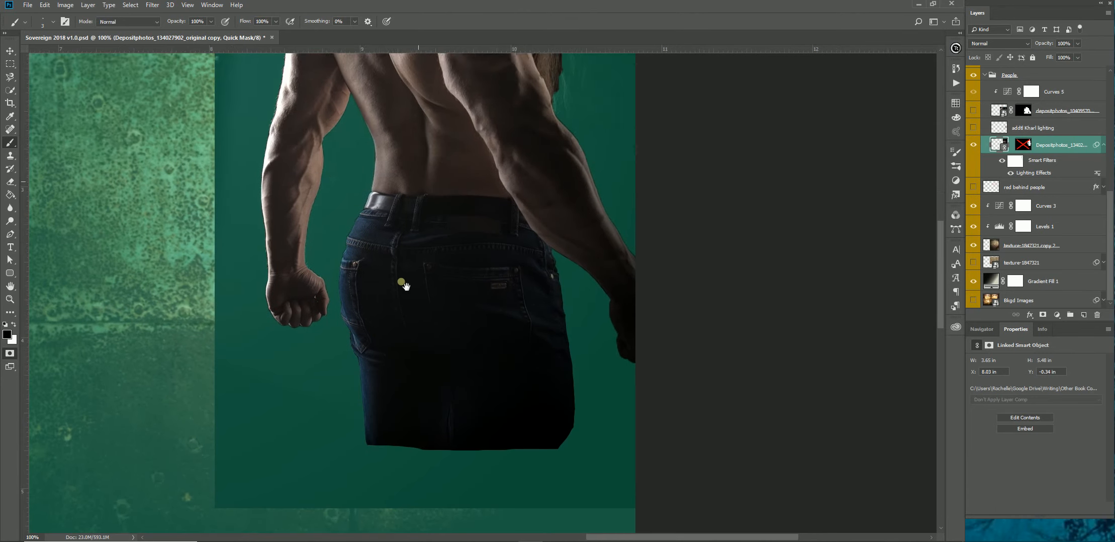
pyautogui.moveTo(428, 312); pyautogui.dragTo(441, 210)
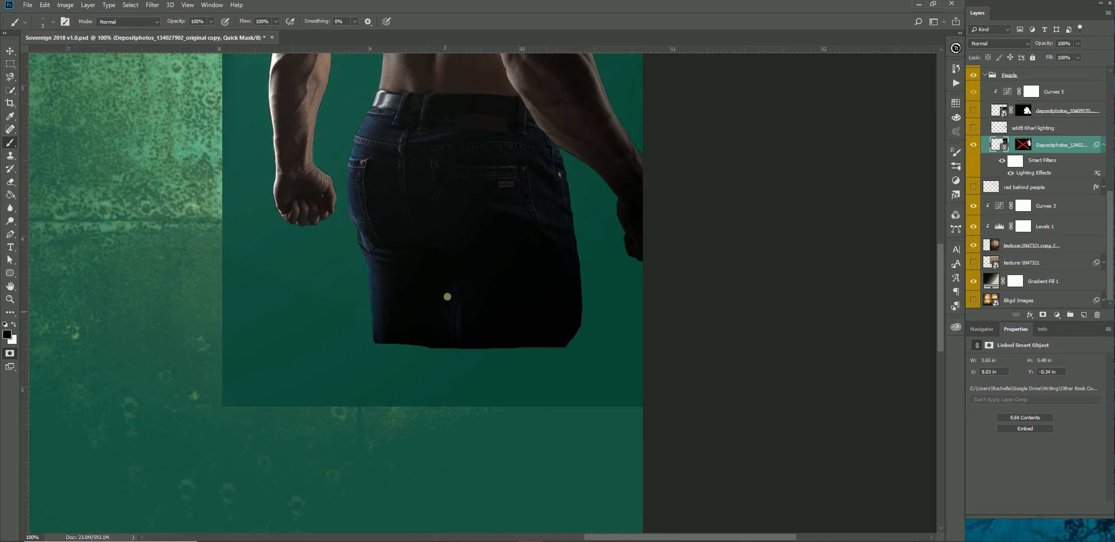
pyautogui.press(']')
pyautogui.moveTo(392, 345); pyautogui.dragTo(404, 346)
pyautogui.click(14, 326)
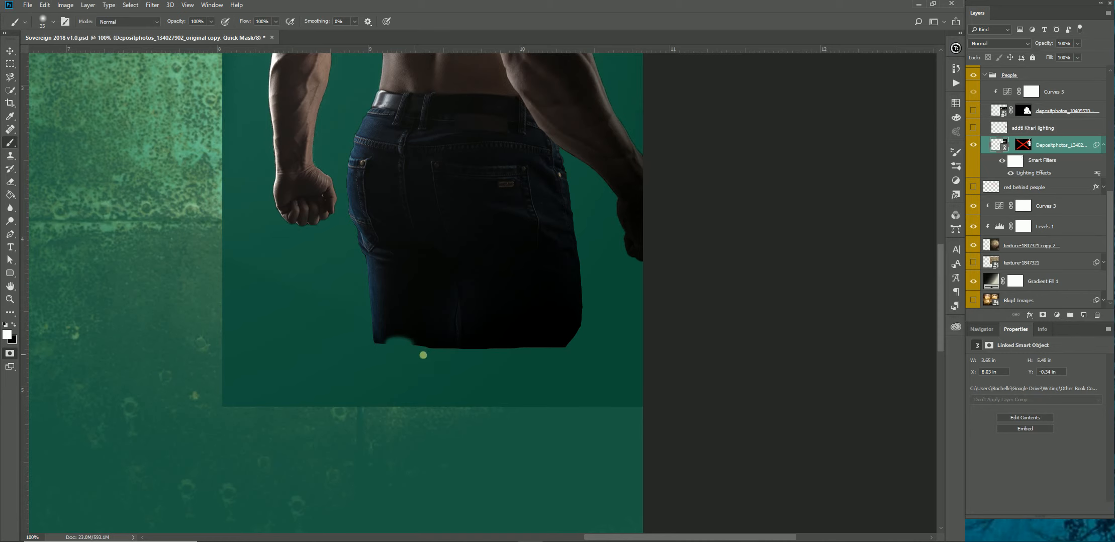
pyautogui.moveTo(411, 360)
pyautogui.mouseDown()
pyautogui.moveTo(391, 356)
pyautogui.moveTo(473, 368)
pyautogui.moveTo(583, 355)
pyautogui.mouseUp()
pyautogui.moveTo(591, 344)
pyautogui.mouseDown()
pyautogui.moveTo(585, 416)
pyautogui.moveTo(399, 417)
pyautogui.moveTo(394, 362)
pyautogui.moveTo(403, 410)
pyautogui.moveTo(402, 368)
pyautogui.moveTo(426, 405)
pyautogui.moveTo(429, 381)
pyautogui.moveTo(414, 374)
pyautogui.moveTo(457, 383)
pyautogui.moveTo(412, 411)
pyautogui.moveTo(478, 406)
pyautogui.moveTo(444, 409)
pyautogui.moveTo(481, 401)
pyautogui.moveTo(463, 395)
pyautogui.moveTo(515, 373)
pyautogui.moveTo(489, 373)
pyautogui.moveTo(469, 380)
pyautogui.moveTo(556, 390)
pyautogui.moveTo(499, 413)
pyautogui.moveTo(580, 406)
pyautogui.moveTo(561, 398)
pyautogui.moveTo(578, 395)
pyautogui.moveTo(562, 383)
pyautogui.moveTo(572, 374)
pyautogui.moveTo(518, 374)
pyautogui.mouseUp()
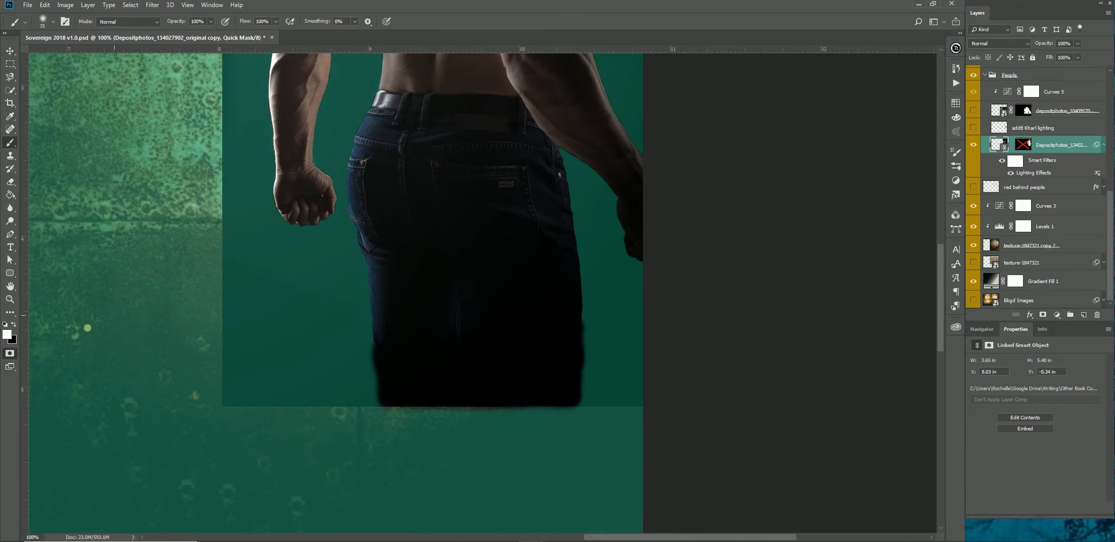
# - Trim the painted sides of the jeans in black with the brush reduced to 15 px
pyautogui.click(14, 324)
pyautogui.press('[')
pyautogui.press('[')
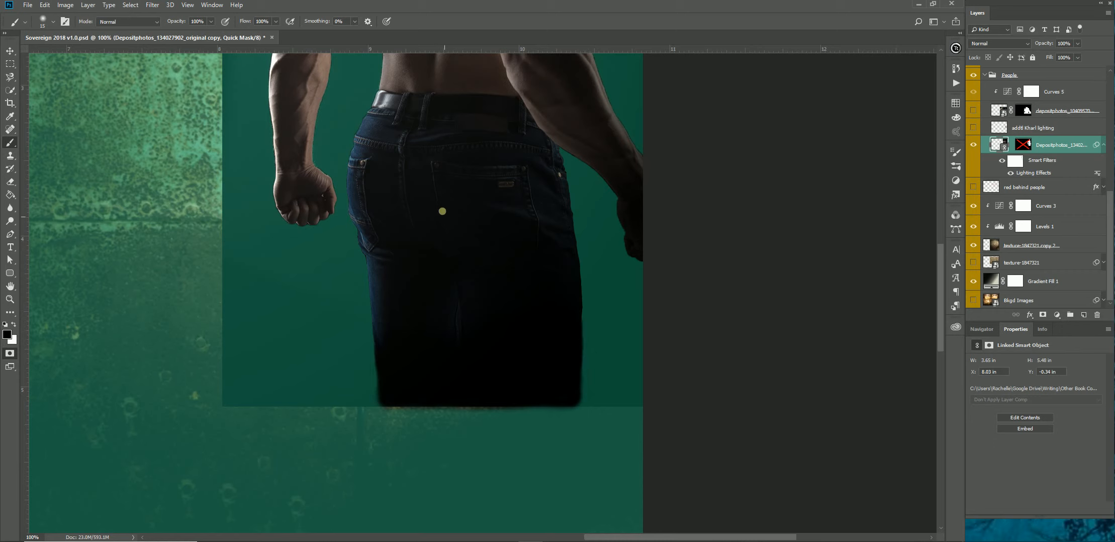
# - Check the masked figure on the whole cover and convert the Quick Mask back into a selection
pyautogui.moveTo(440, 187); pyautogui.dragTo(473, 259)
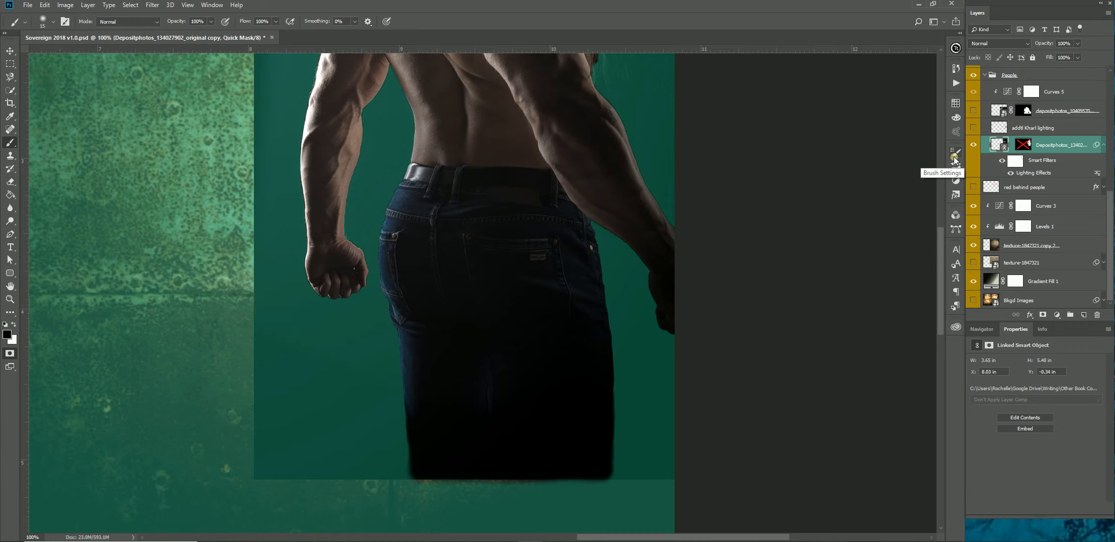
pyautogui.hotkey('ctrl', '0')
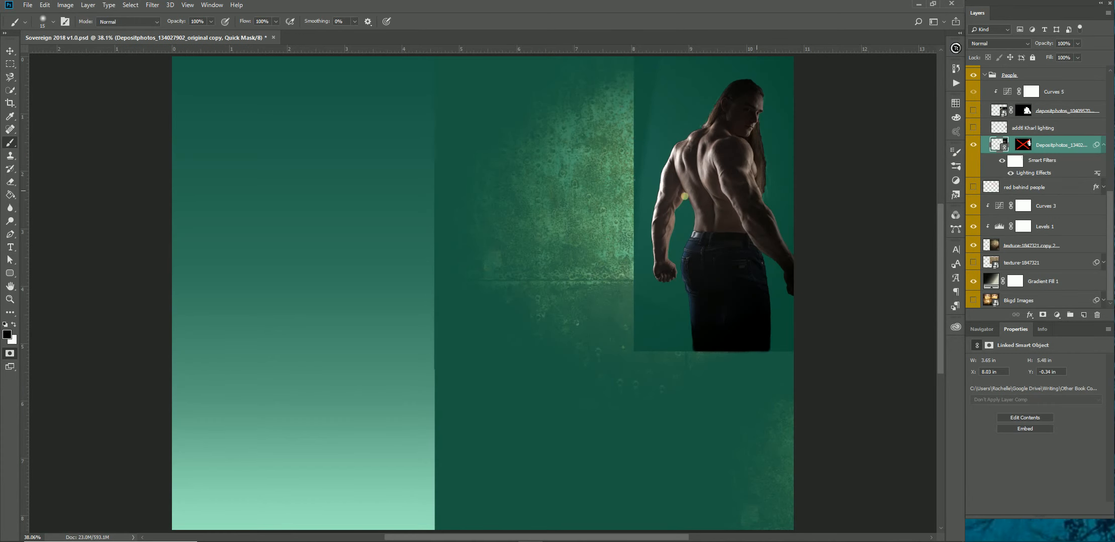
pyautogui.hotkey('ctrl', ';')
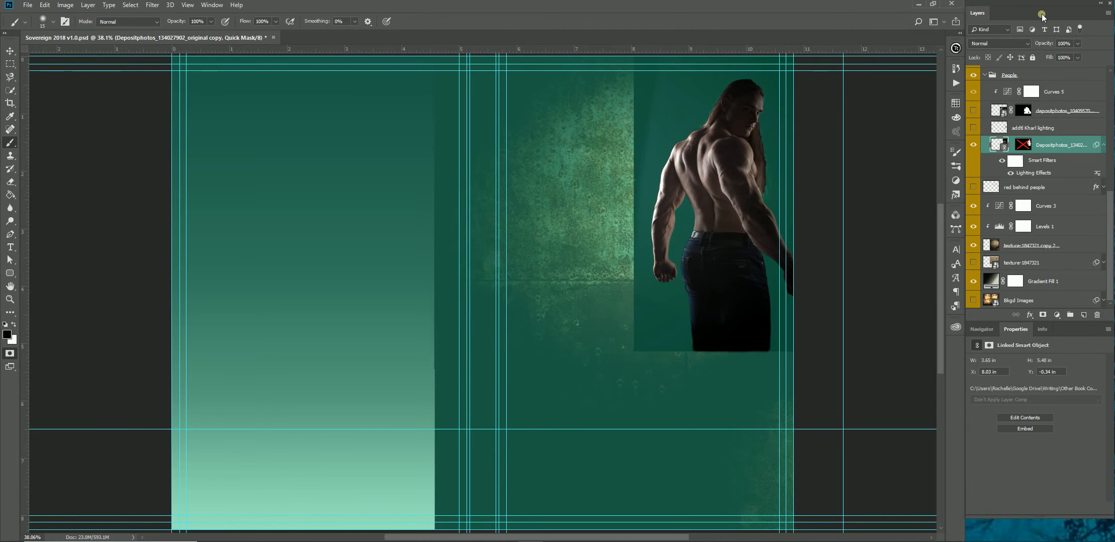
pyautogui.hotkey('ctrl', ';')
pyautogui.click(10, 299)
pyautogui.moveTo(746, 166); pyautogui.dragTo(583, 223)
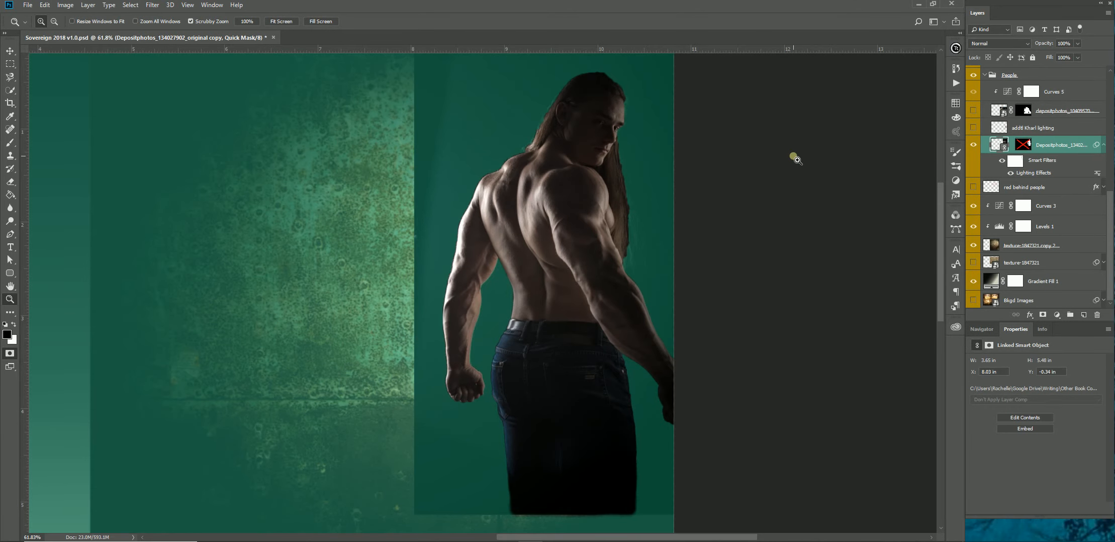
pyautogui.moveTo(629, 273)
pyautogui.mouseDown()
pyautogui.moveTo(695, 263)
pyautogui.moveTo(642, 267)
pyautogui.mouseUp()
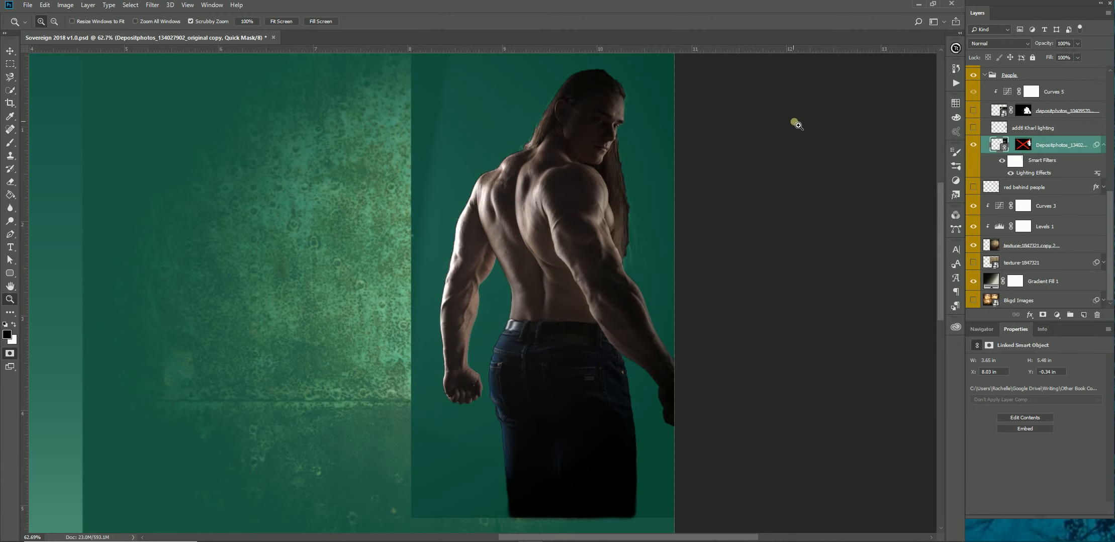
pyautogui.press('q')
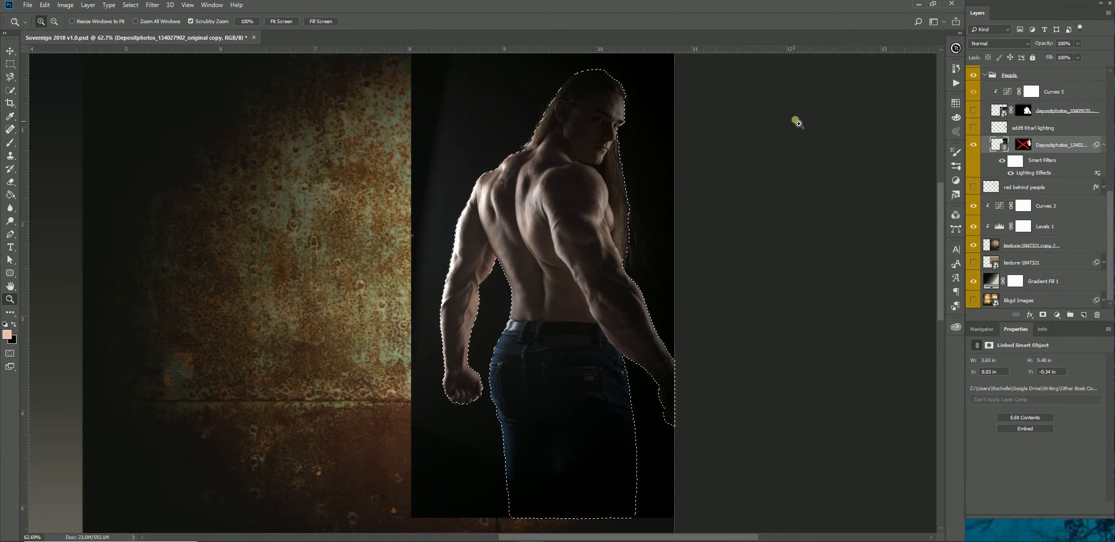
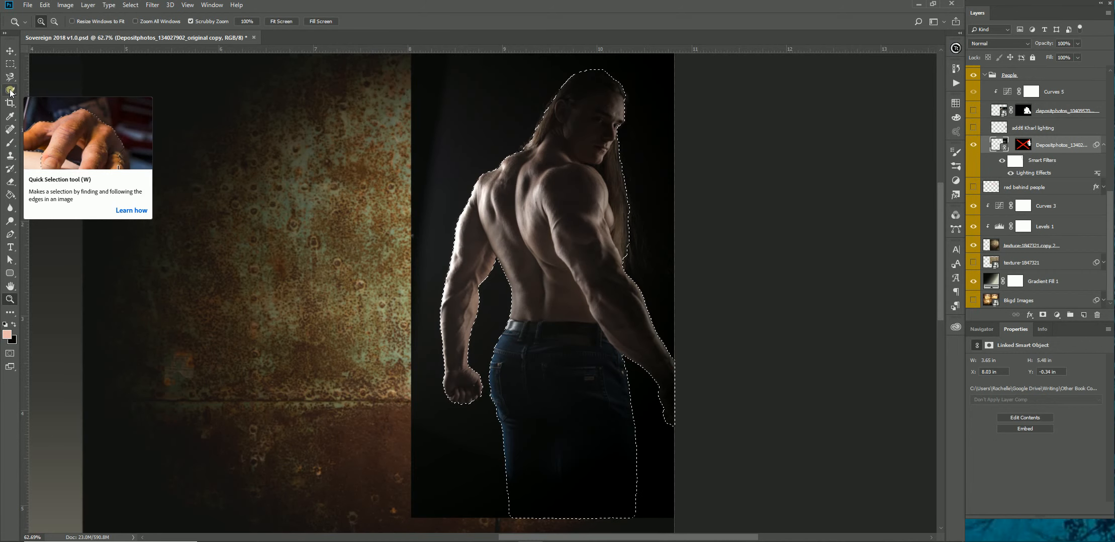
# - Save the document and open the man's selection in Select and Mask from the Quick Selection tool
pyautogui.click(10, 90)
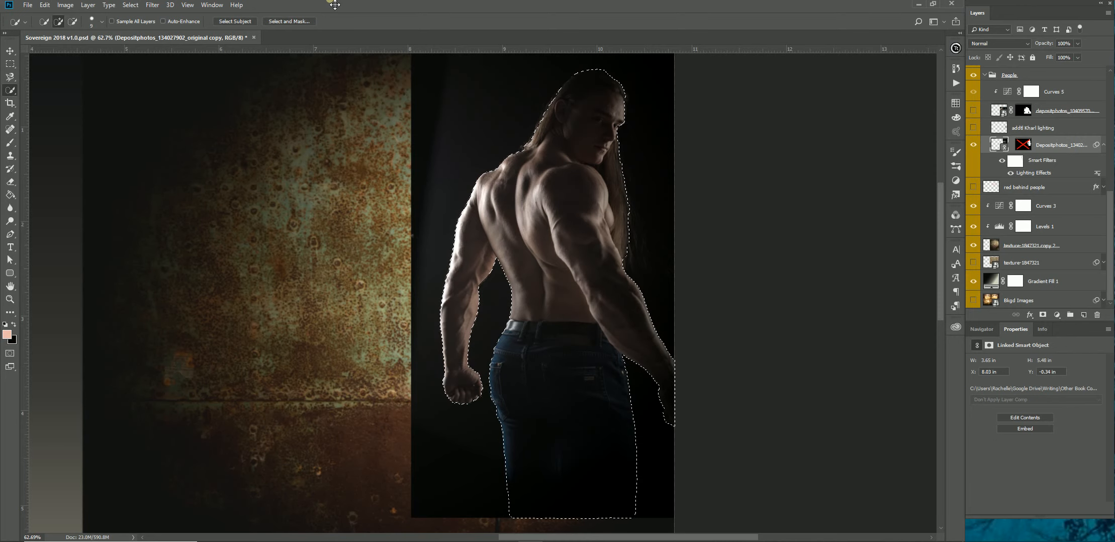
pyautogui.click(27, 5)
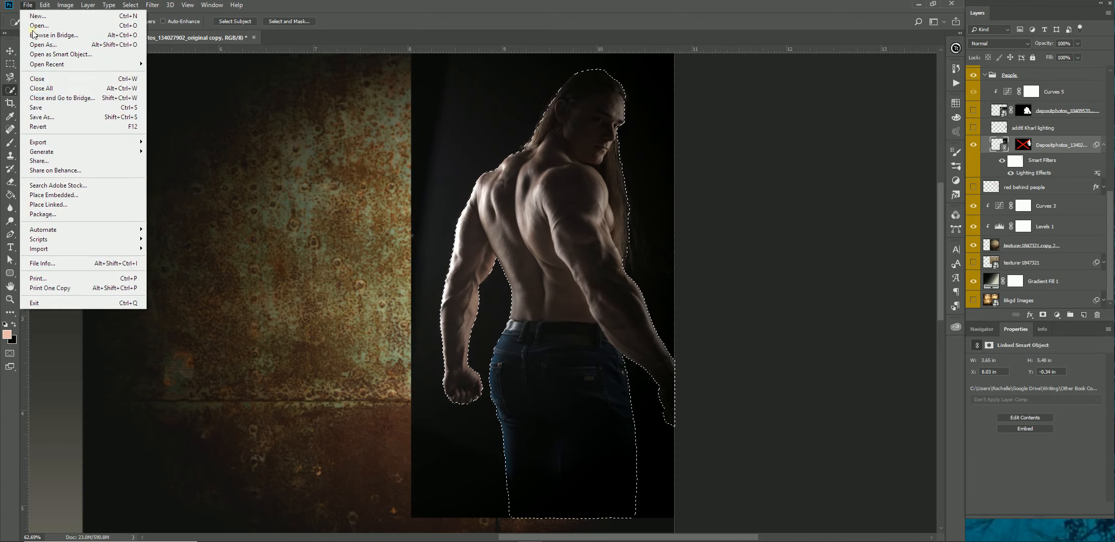
pyautogui.click(63, 109)
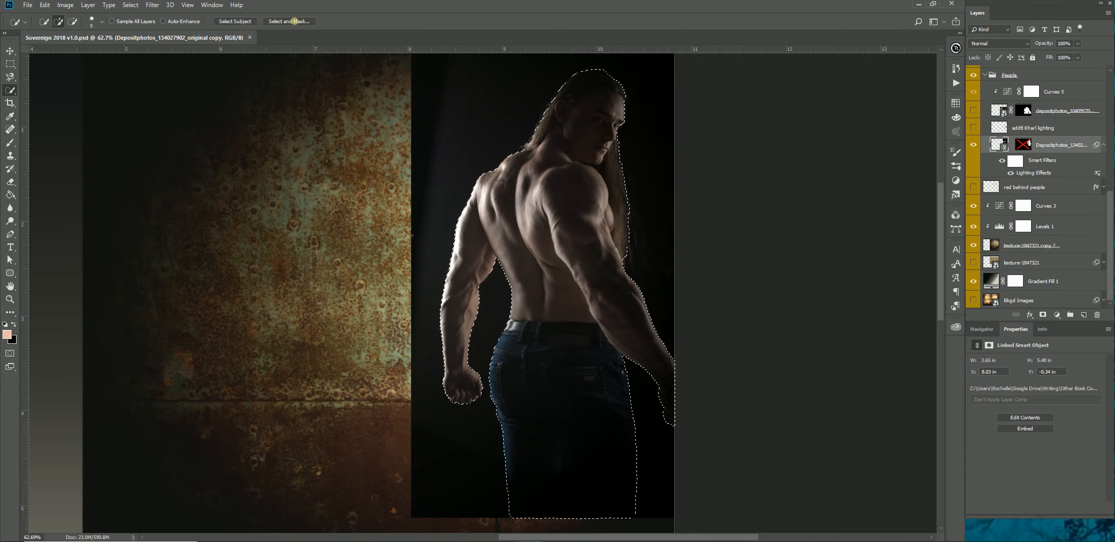
pyautogui.click(302, 21)
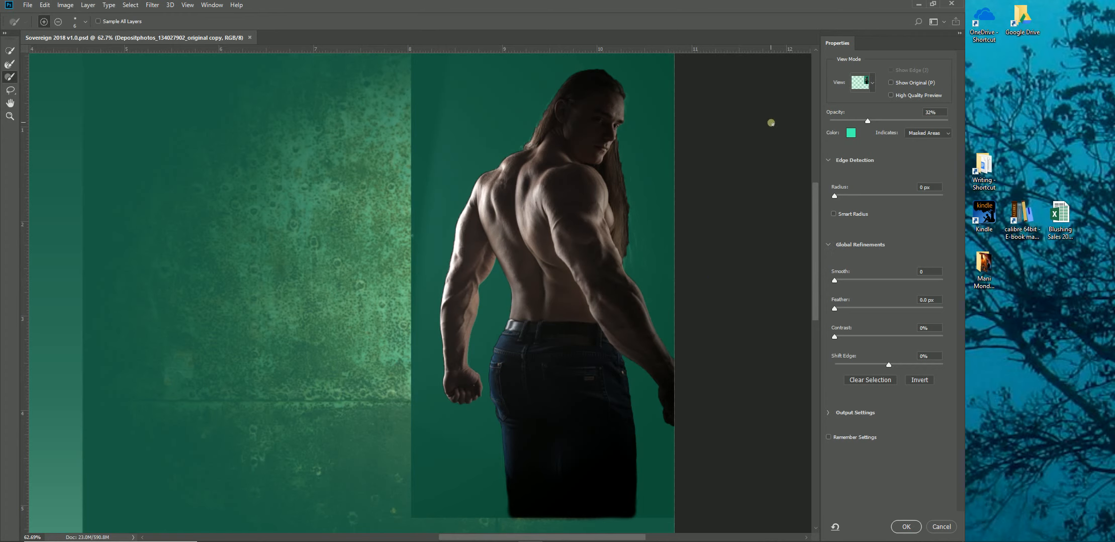
# - Keep the Overlay view for Select and Mask and set its overlay opacity to 30%
pyautogui.click(872, 82)
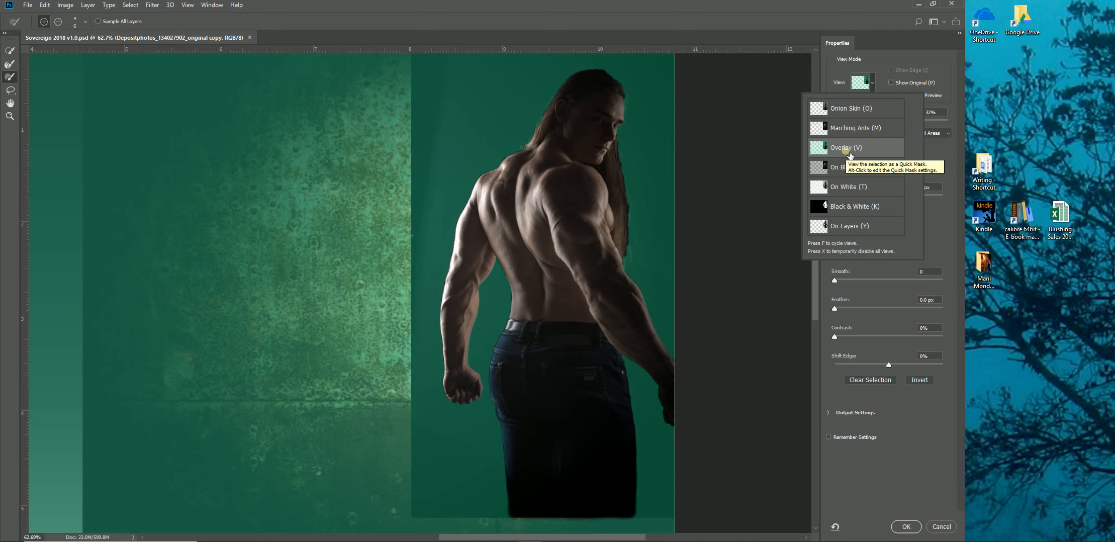
pyautogui.click(871, 64)
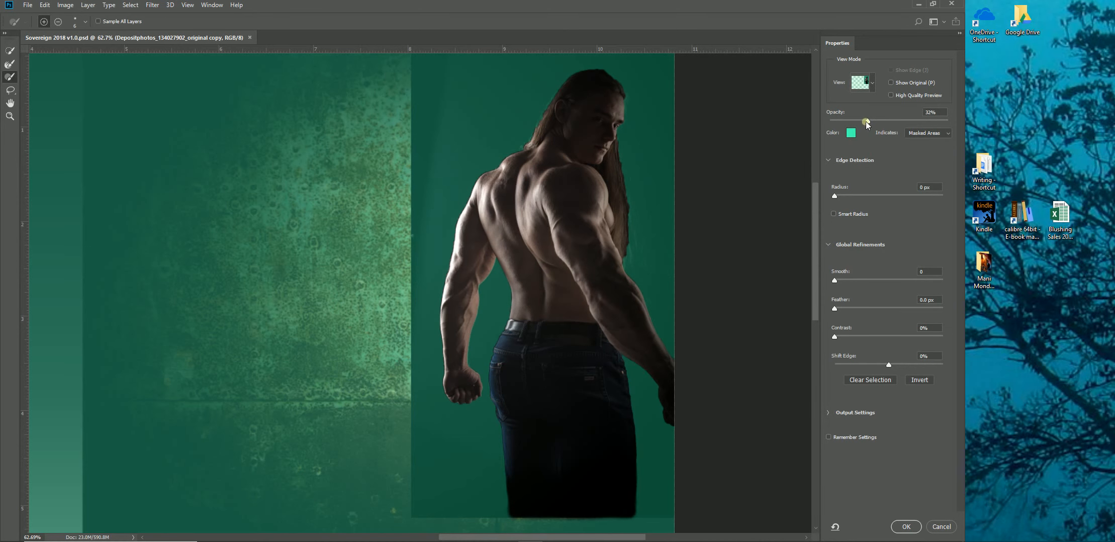
pyautogui.moveTo(869, 123)
pyautogui.mouseDown()
pyautogui.moveTo(950, 121)
pyautogui.moveTo(833, 121)
pyautogui.moveTo(865, 118)
pyautogui.mouseUp()
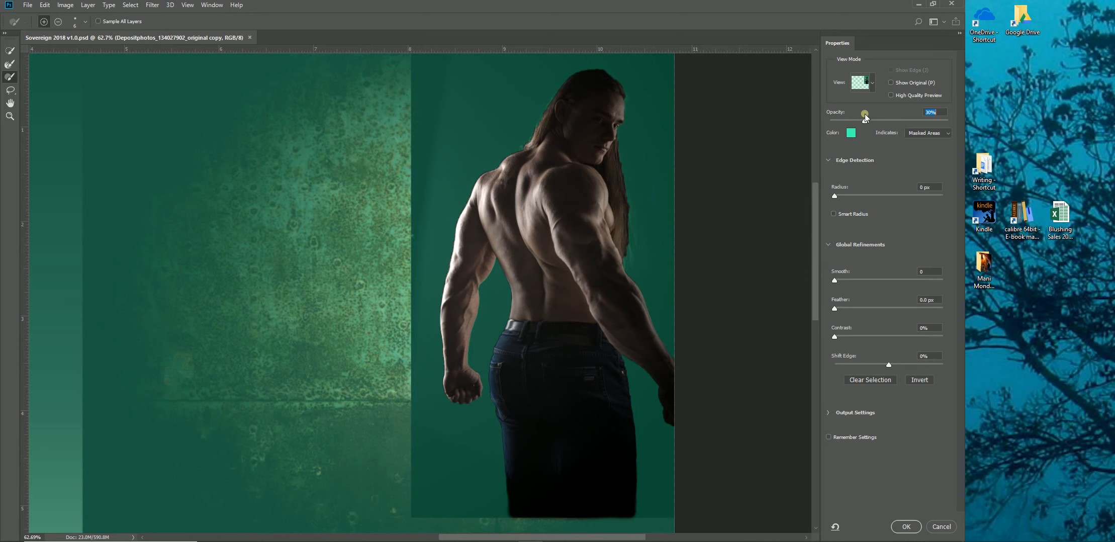
# - Preview the man's selection in Onion Skin view at 25% transparency and in Marching Ants view
pyautogui.click(873, 81)
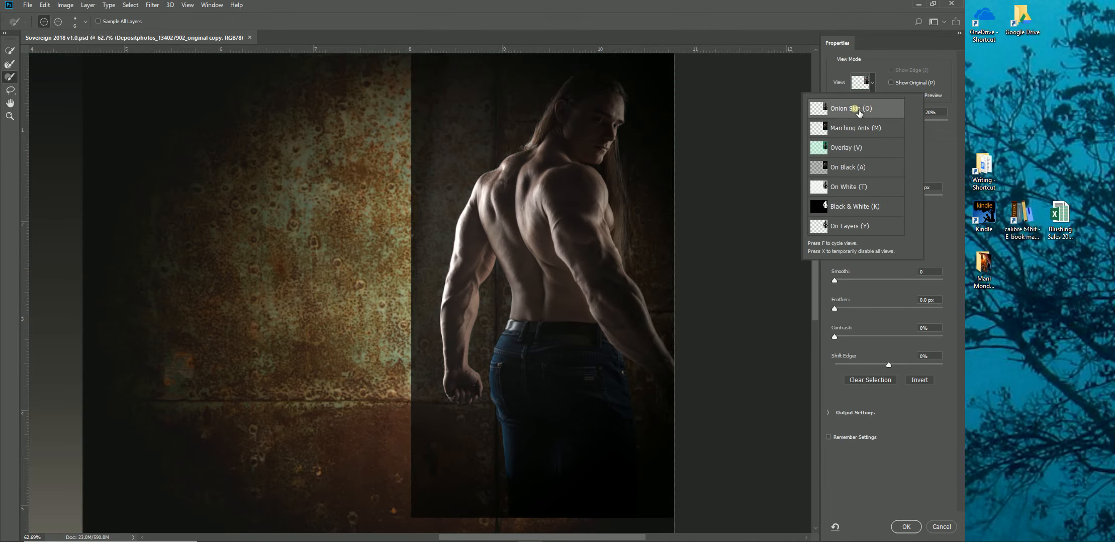
pyautogui.click(858, 109)
pyautogui.moveTo(853, 121)
pyautogui.mouseDown()
pyautogui.moveTo(928, 123)
pyautogui.moveTo(835, 124)
pyautogui.moveTo(860, 124)
pyautogui.mouseUp()
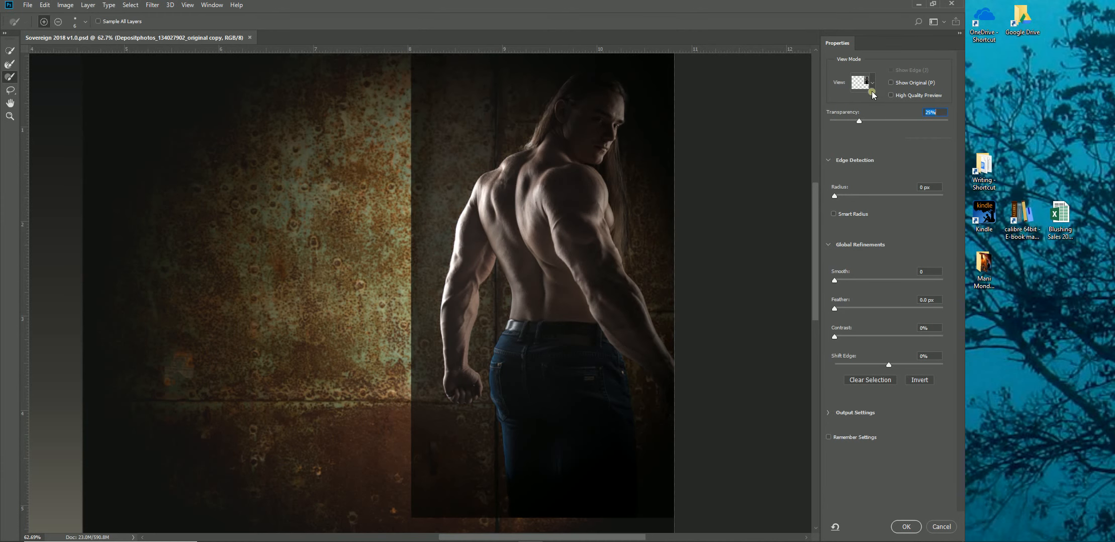
pyautogui.click(871, 82)
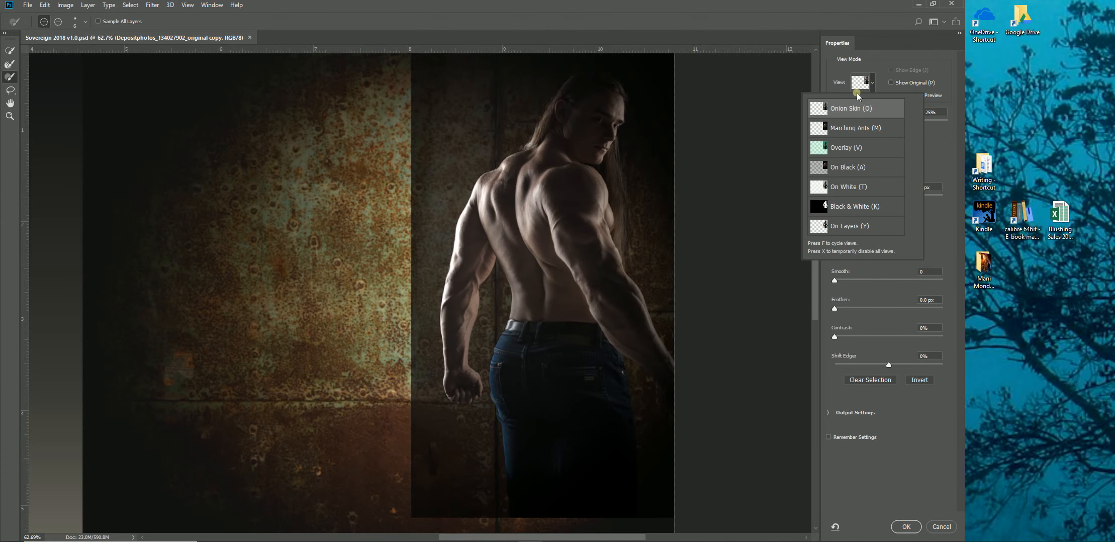
pyautogui.click(861, 129)
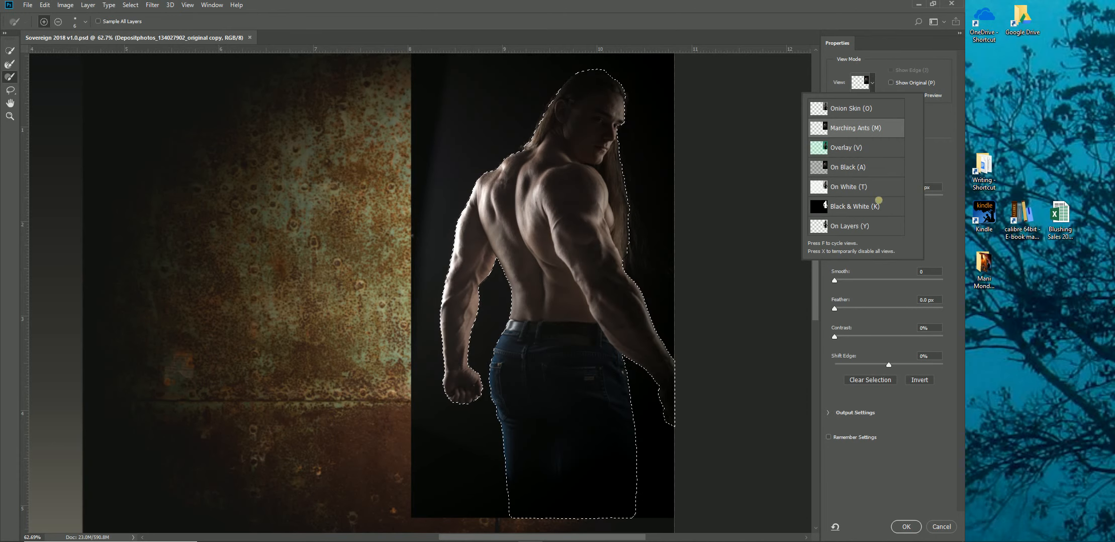
# - Preview the selection in On Black view, trying different matte opacities and settling on 31%
pyautogui.click(868, 167)
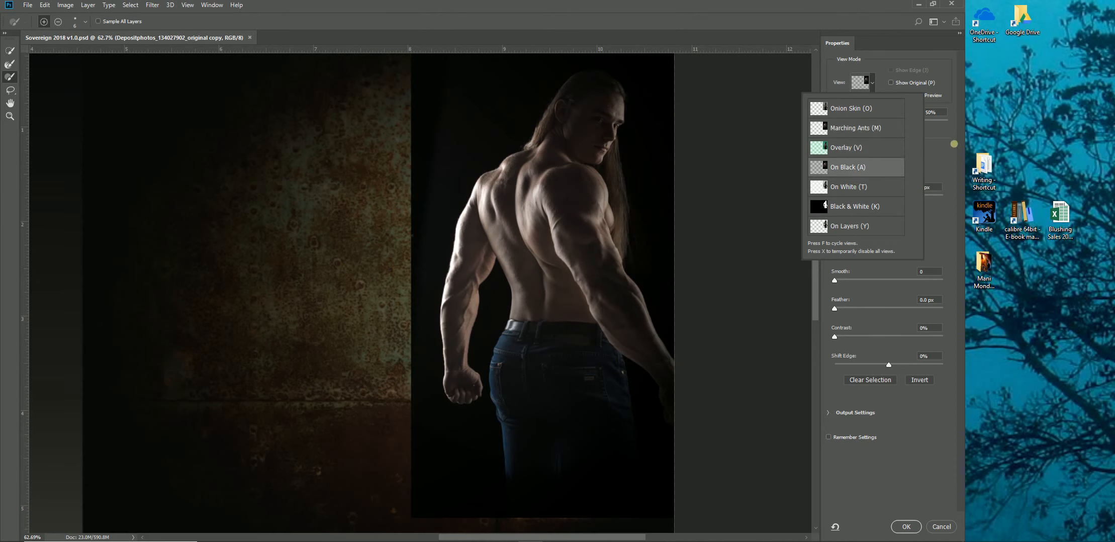
pyautogui.moveTo(888, 120); pyautogui.dragTo(936, 121)
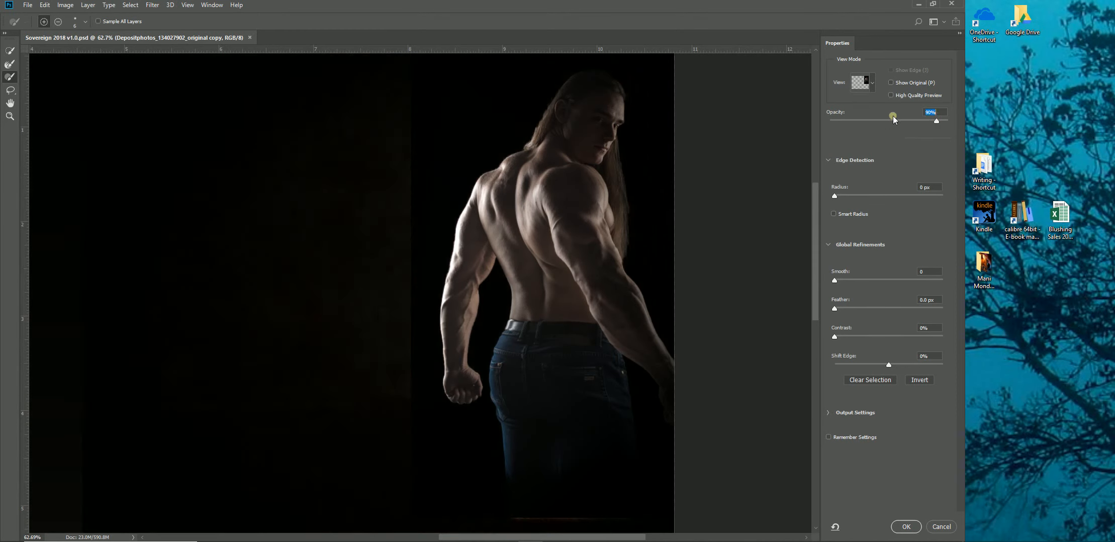
pyautogui.click(835, 121)
pyautogui.moveTo(906, 125); pyautogui.dragTo(865, 127)
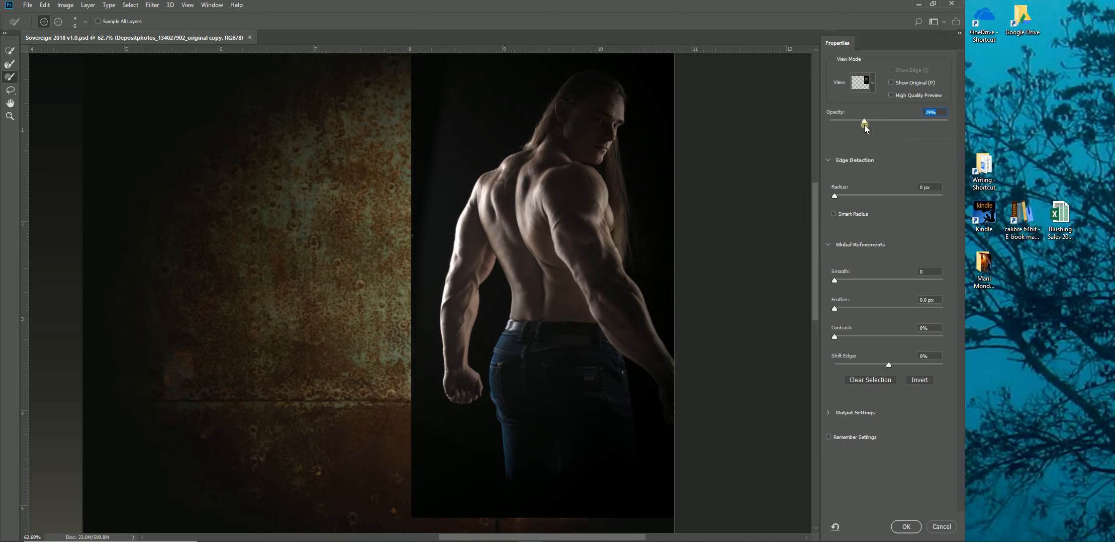
pyautogui.moveTo(865, 124)
pyautogui.mouseDown()
pyautogui.moveTo(932, 126)
pyautogui.moveTo(867, 129)
pyautogui.mouseUp()
# - Preview the selection in On White view with the matte opacity at 31%
pyautogui.click(873, 91)
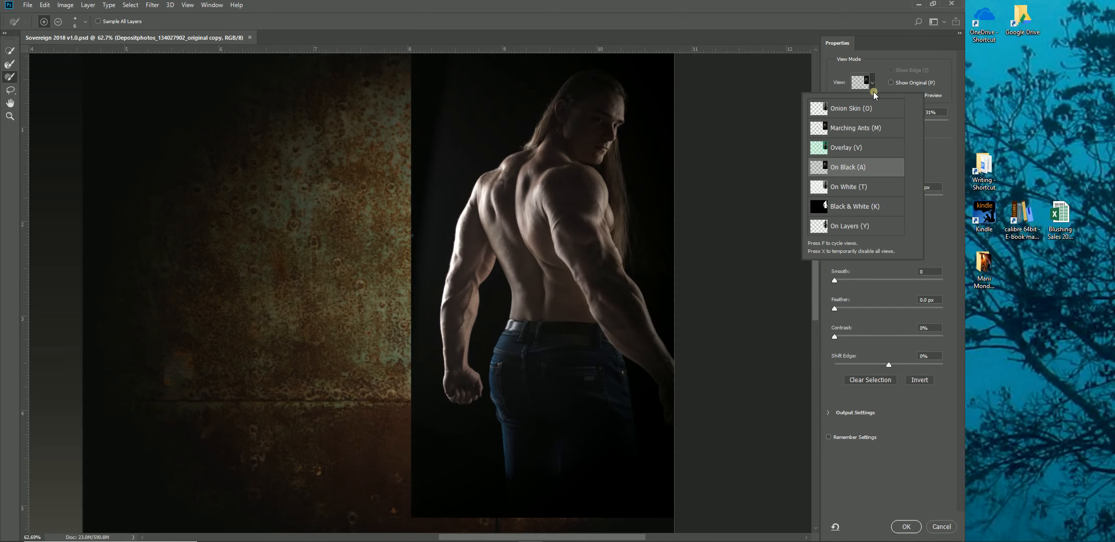
pyautogui.click(856, 187)
pyautogui.click(927, 140)
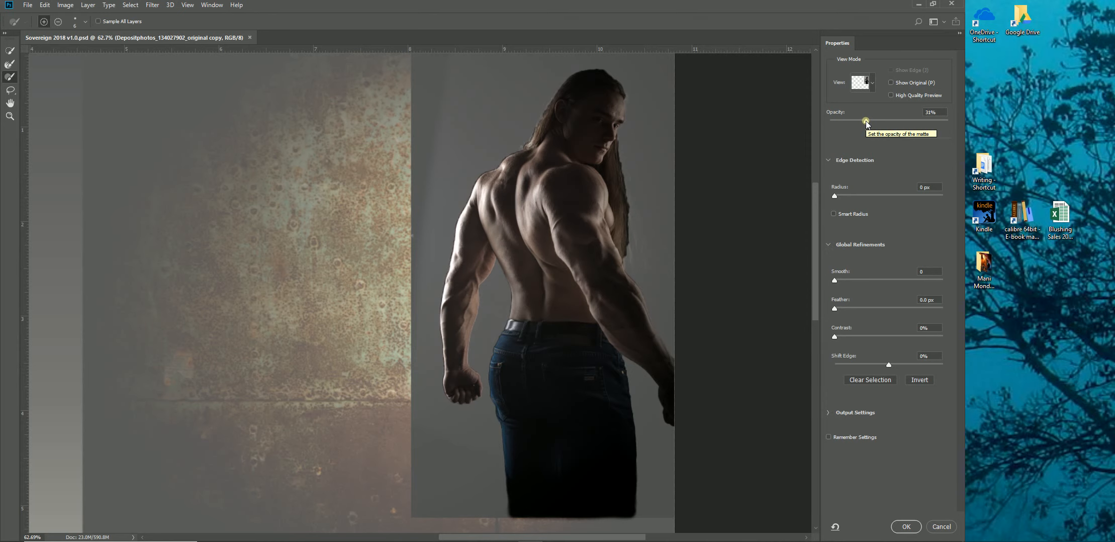
pyautogui.moveTo(865, 122)
pyautogui.mouseDown()
pyautogui.moveTo(917, 124)
pyautogui.moveTo(867, 127)
pyautogui.mouseUp()
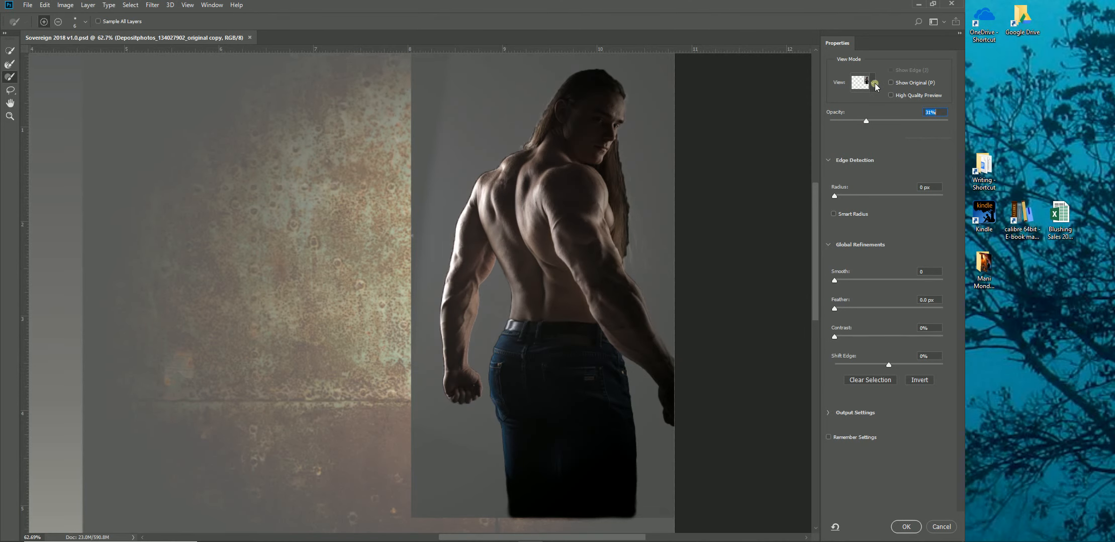
# - Preview the selection in Black & White view and return to the Overlay view
pyautogui.click(874, 84)
pyautogui.click(880, 206)
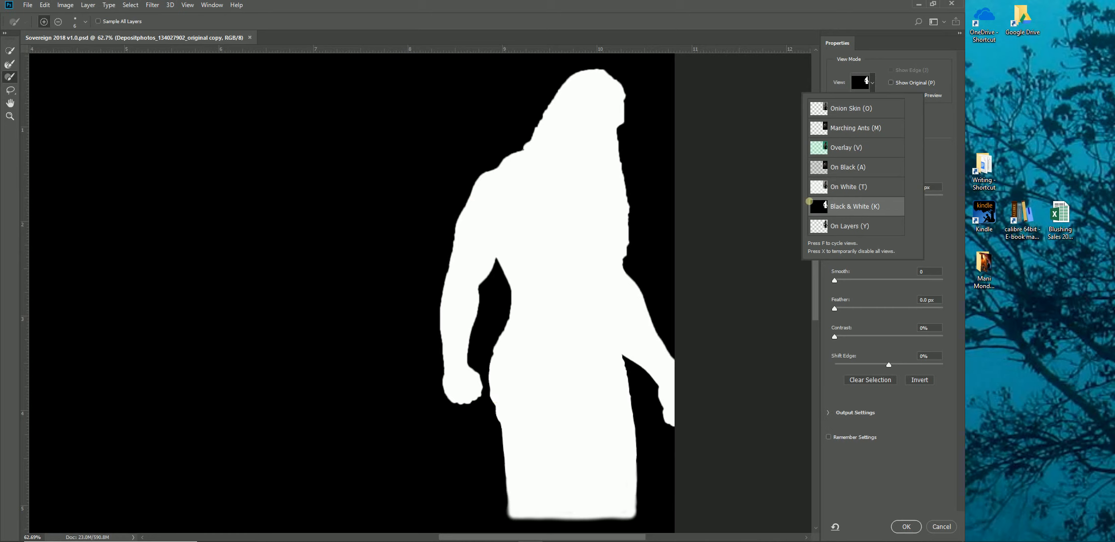
pyautogui.click(928, 126)
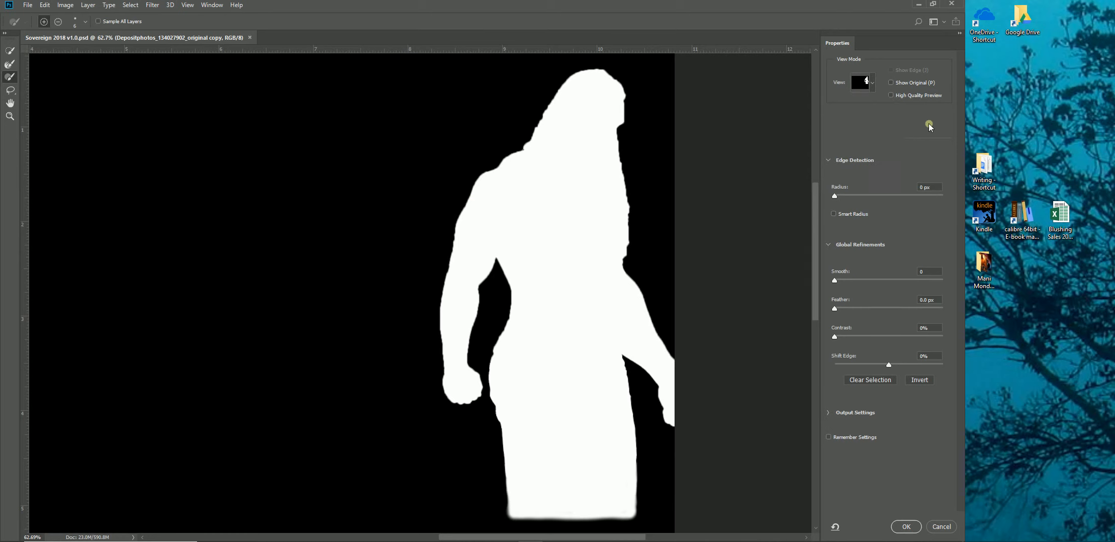
pyautogui.click(871, 80)
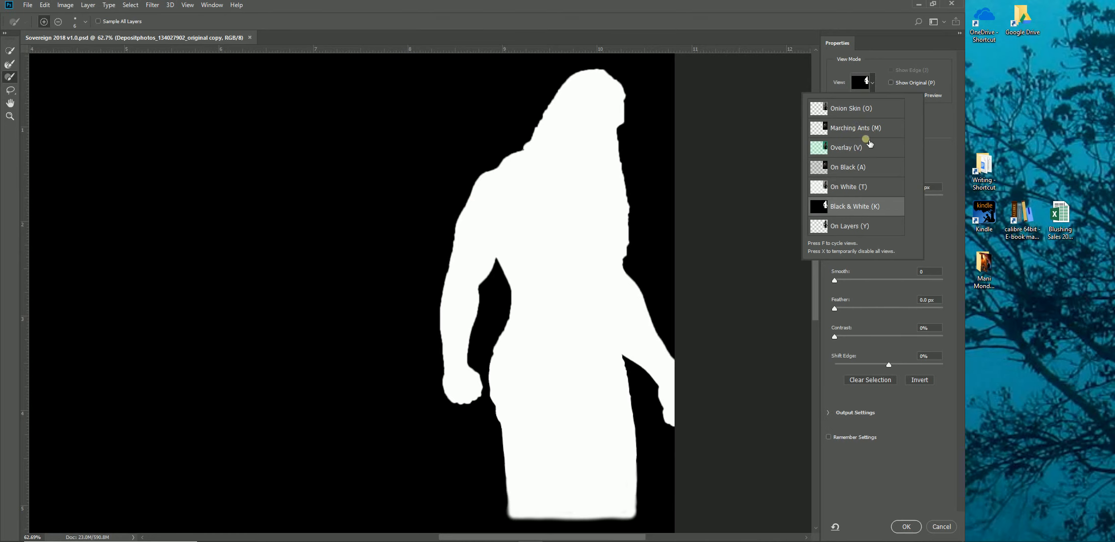
pyautogui.click(856, 149)
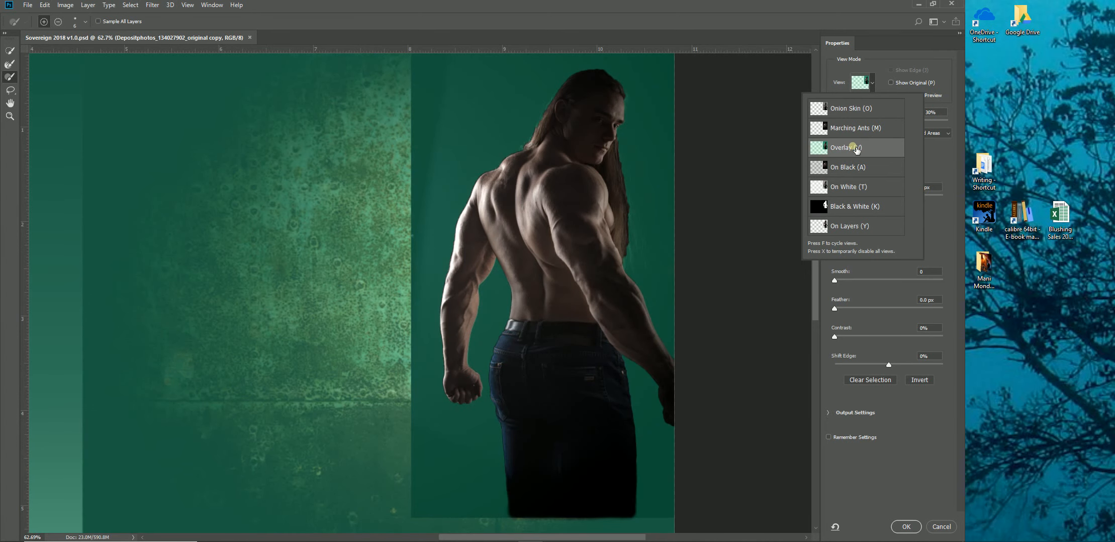
pyautogui.click(945, 157)
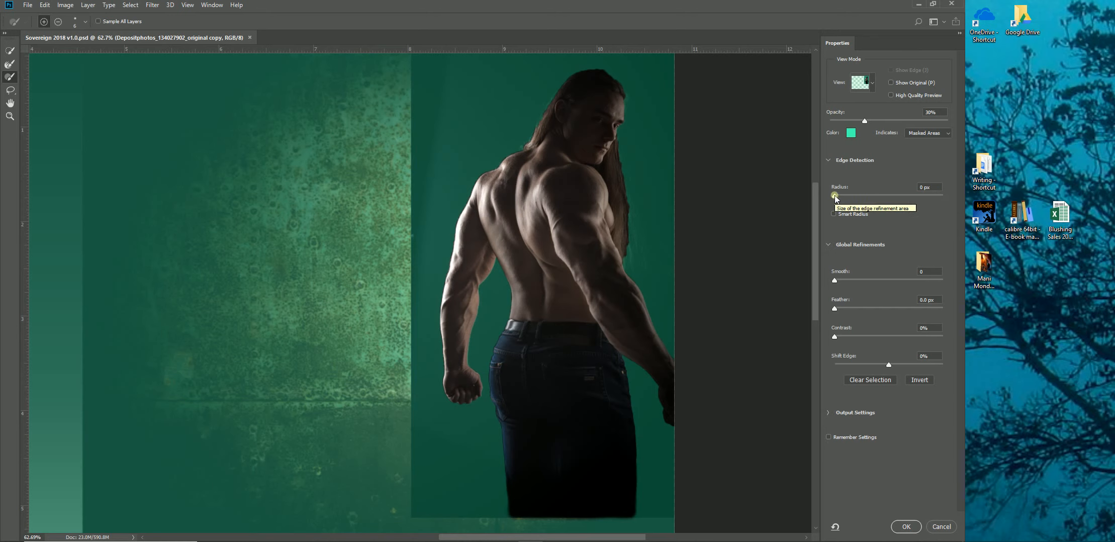
# - Set the edge detection radius to 1 px and Smooth to 1, and check the output settings
pyautogui.click(924, 187)
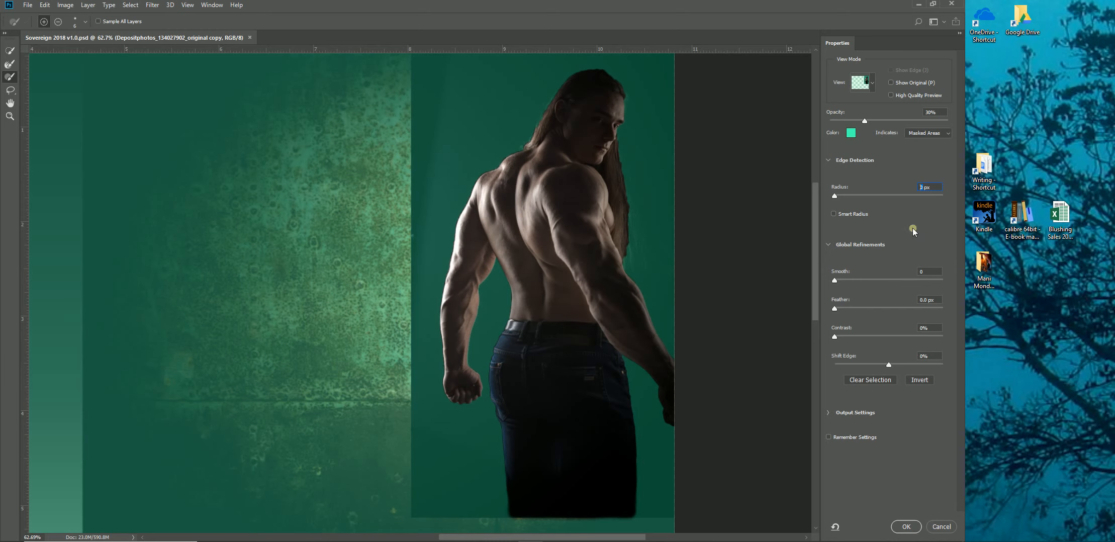
pyautogui.write('1')
pyautogui.press('Tab')
pyautogui.write('1')
pyautogui.click(829, 413)
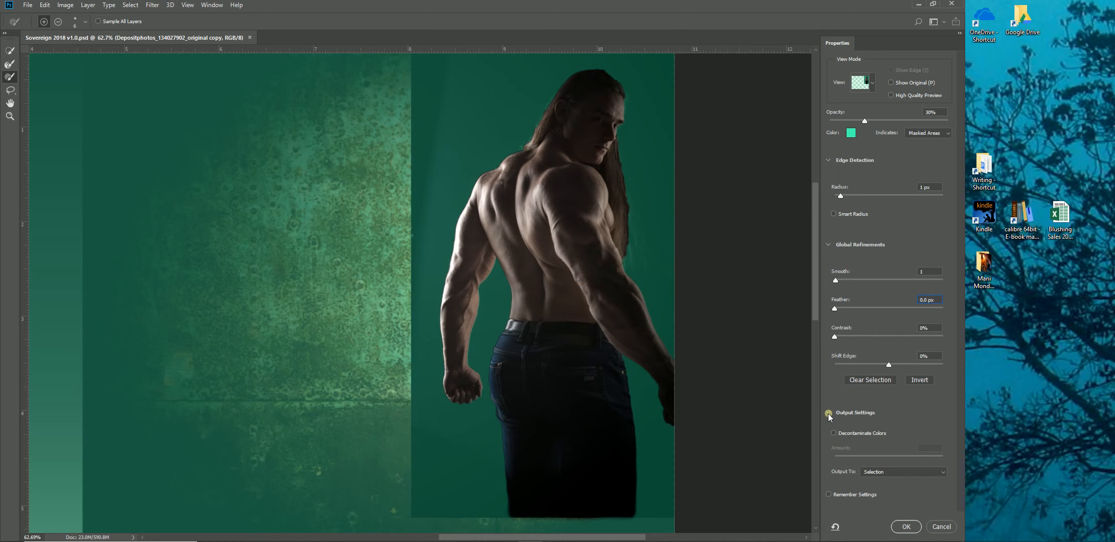
pyautogui.click(828, 413)
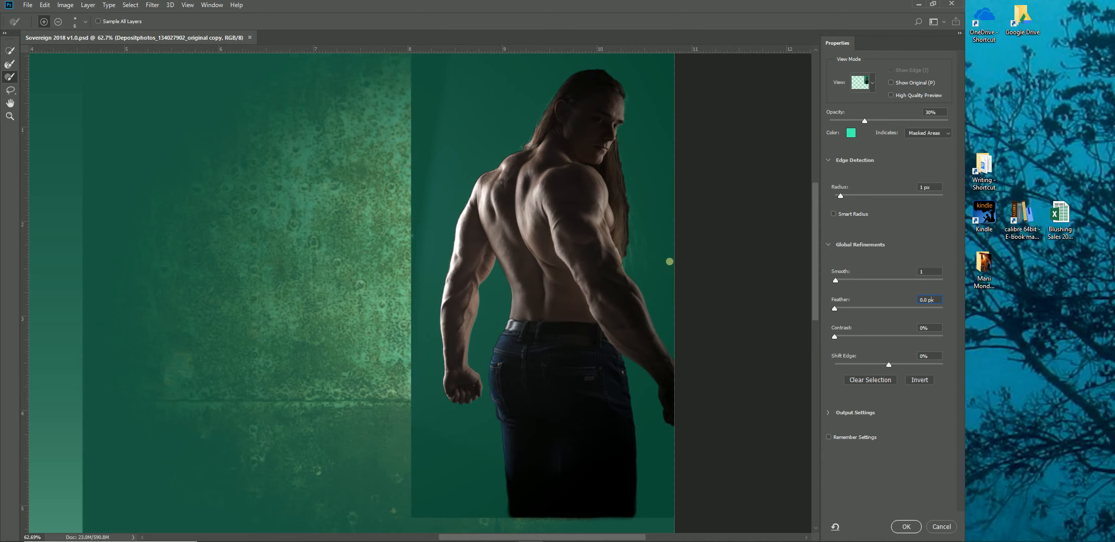
# - Paint over the hair tips above the far shoulder with the Refine Edge Brush at 94% hardness
pyautogui.click(9, 117)
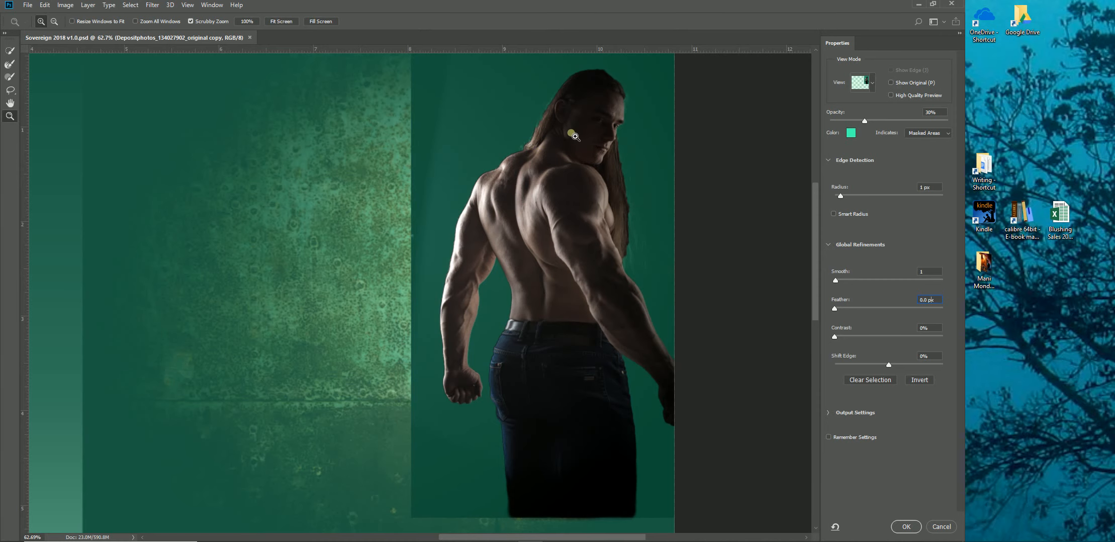
pyautogui.hotkey('ctrl', '1')
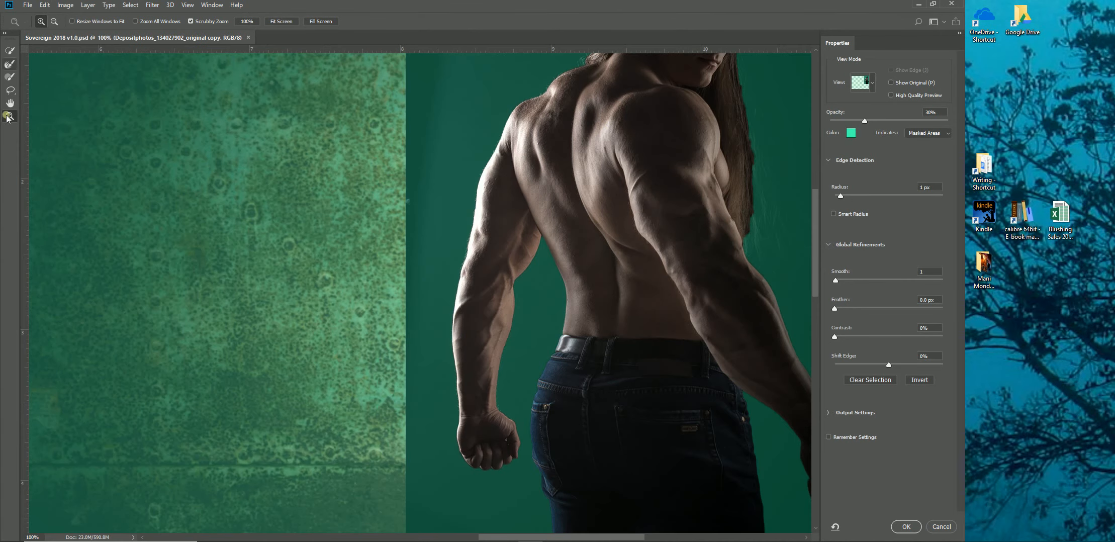
pyautogui.click(10, 56)
pyautogui.moveTo(595, 94); pyautogui.dragTo(408, 317)
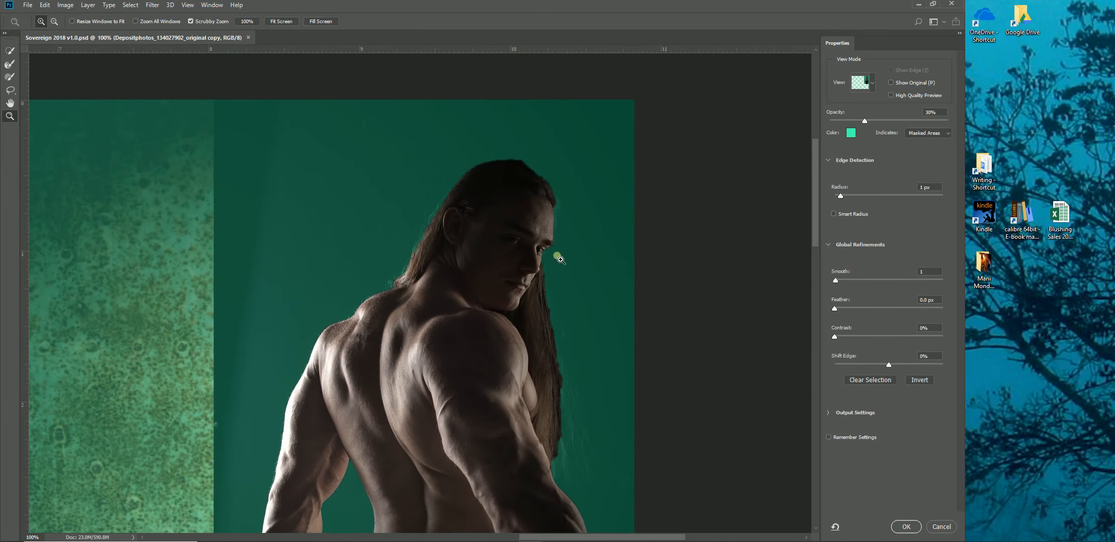
pyautogui.moveTo(430, 270); pyautogui.dragTo(583, 241)
pyautogui.moveTo(484, 214); pyautogui.dragTo(432, 263)
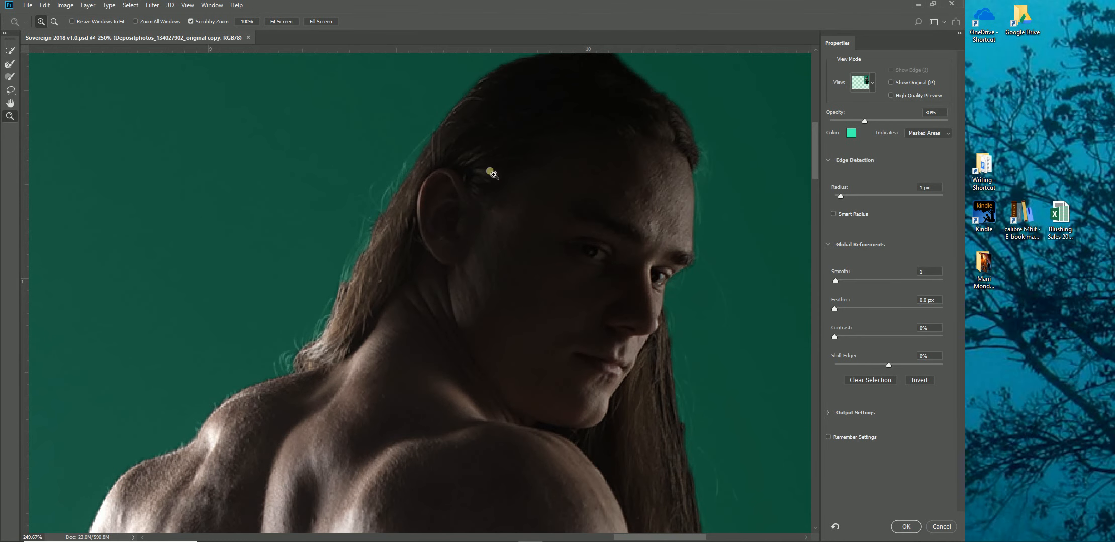
pyautogui.click(7, 68)
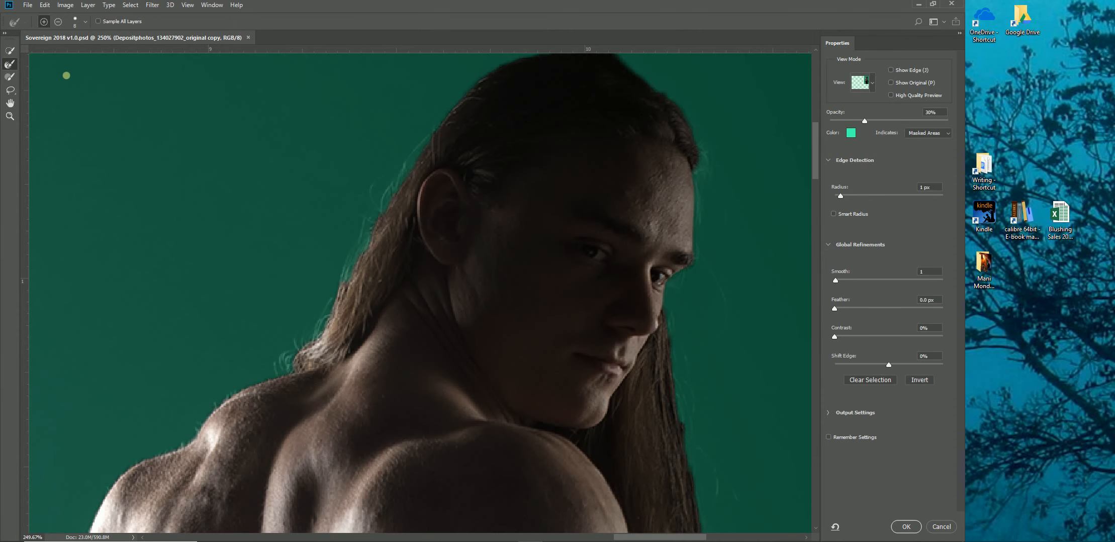
pyautogui.click(86, 23)
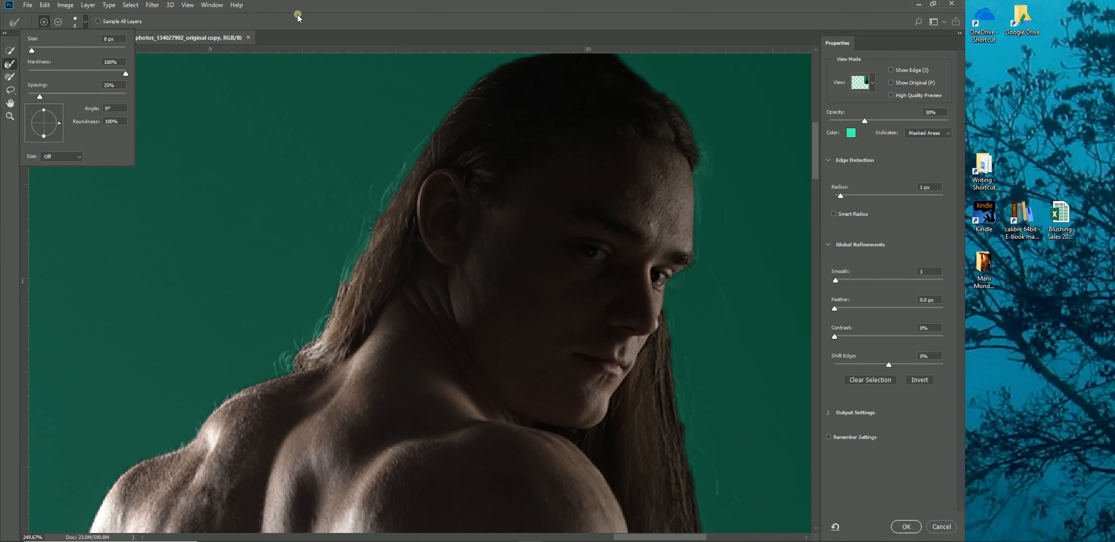
pyautogui.click(127, 75)
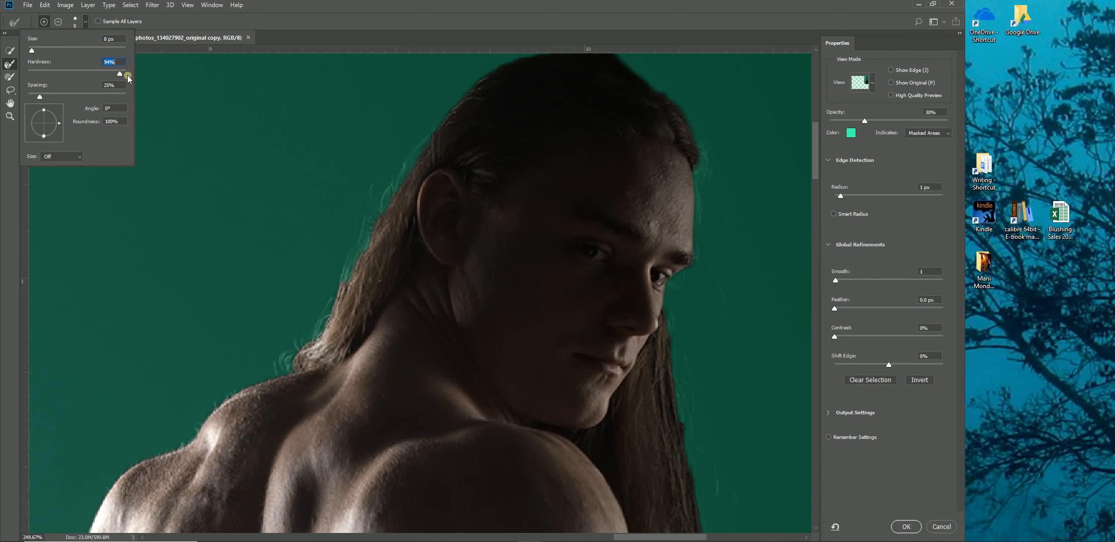
pyautogui.click(296, 20)
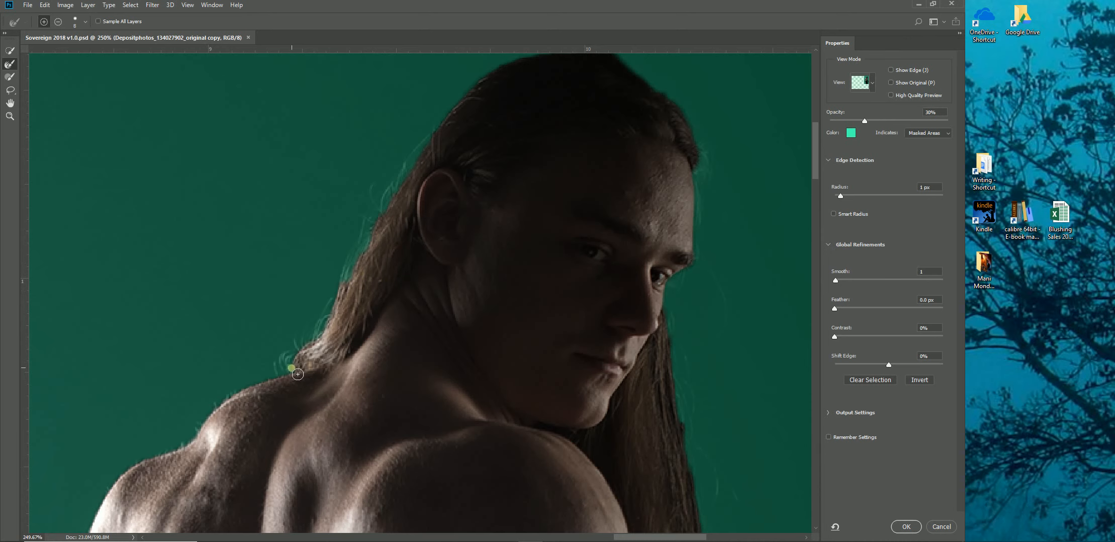
pyautogui.moveTo(294, 369)
pyautogui.mouseDown()
pyautogui.moveTo(320, 347)
pyautogui.moveTo(291, 376)
pyautogui.moveTo(333, 330)
pyautogui.moveTo(364, 259)
pyautogui.moveTo(319, 351)
pyautogui.moveTo(333, 334)
pyautogui.moveTo(315, 349)
pyautogui.moveTo(387, 222)
pyautogui.moveTo(370, 234)
pyautogui.moveTo(353, 317)
pyautogui.moveTo(288, 377)
pyautogui.moveTo(323, 364)
pyautogui.mouseUp()
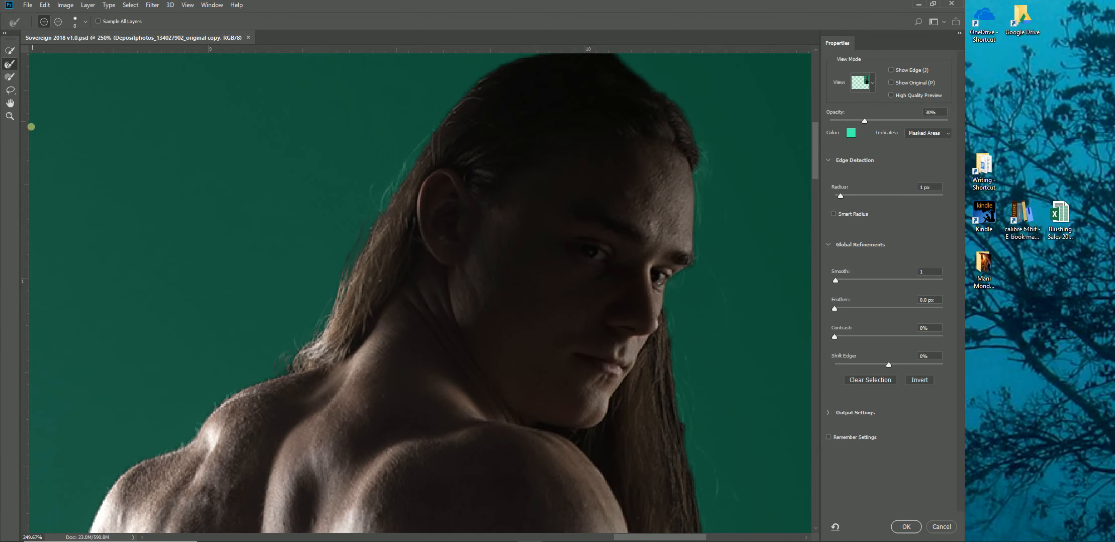
# - Refine the hair edge along the back of the head, from beside the ear up towards the crown
pyautogui.click(10, 116)
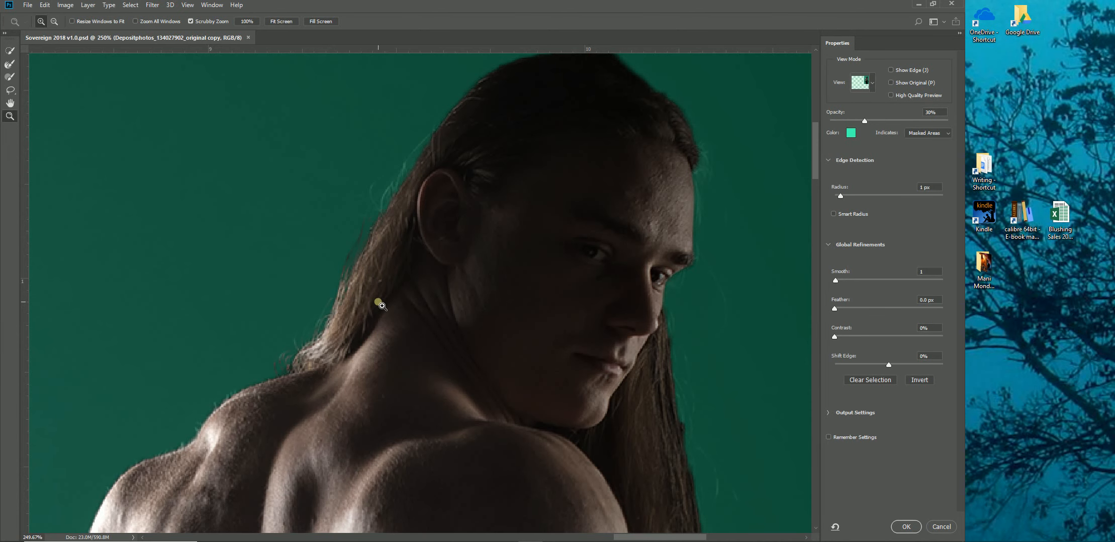
pyautogui.moveTo(378, 302); pyautogui.dragTo(401, 304)
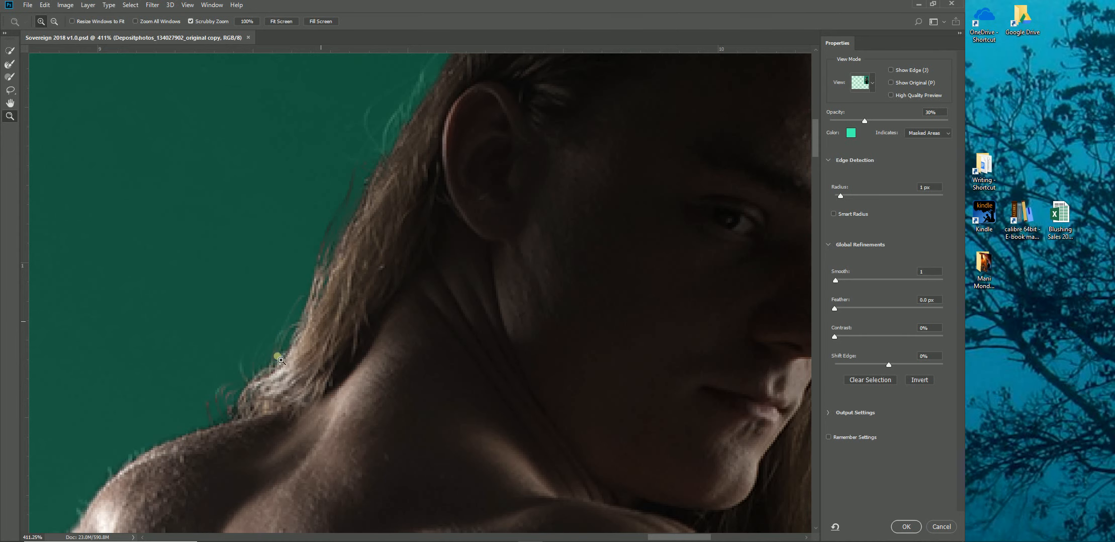
pyautogui.moveTo(382, 260)
pyautogui.mouseDown()
pyautogui.moveTo(345, 274)
pyautogui.moveTo(379, 267)
pyautogui.mouseUp()
pyautogui.moveTo(401, 226); pyautogui.dragTo(379, 300)
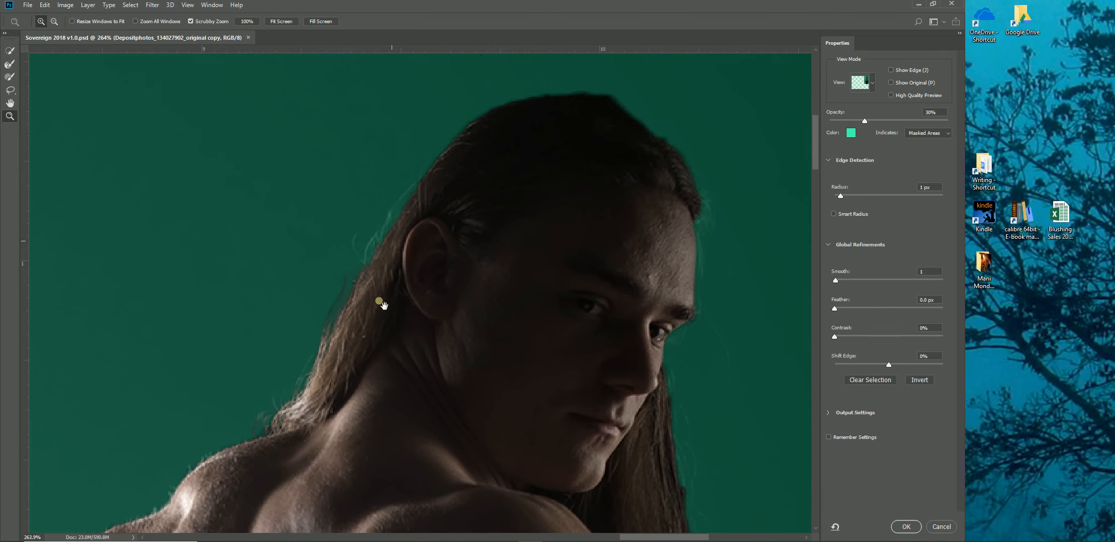
pyautogui.click(10, 64)
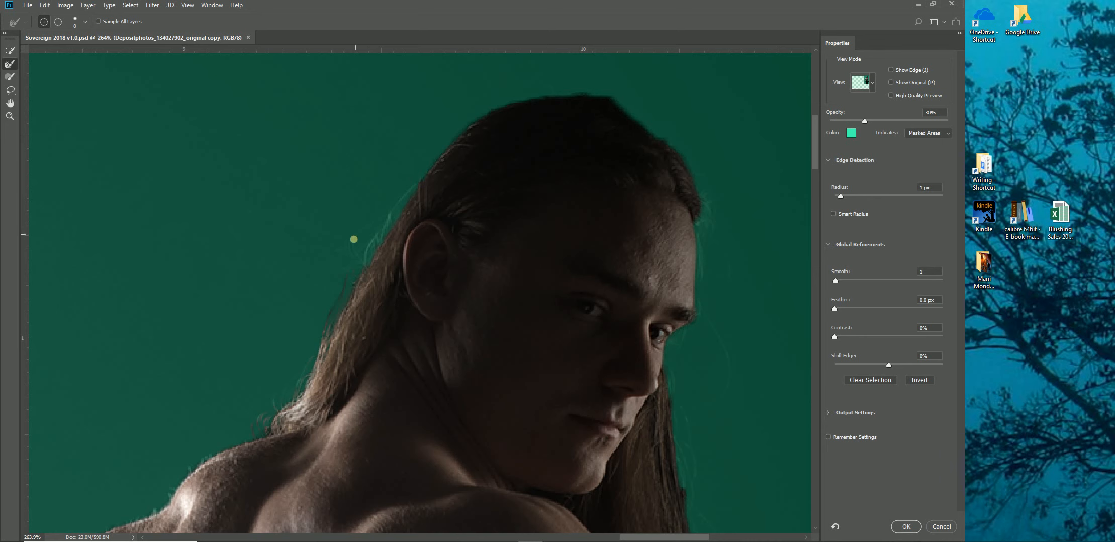
pyautogui.moveTo(365, 269)
pyautogui.mouseDown()
pyautogui.moveTo(365, 241)
pyautogui.moveTo(378, 272)
pyautogui.moveTo(397, 225)
pyautogui.moveTo(381, 251)
pyautogui.moveTo(465, 141)
pyautogui.moveTo(465, 151)
pyautogui.moveTo(482, 130)
pyautogui.moveTo(482, 139)
pyautogui.moveTo(545, 129)
pyautogui.mouseUp()
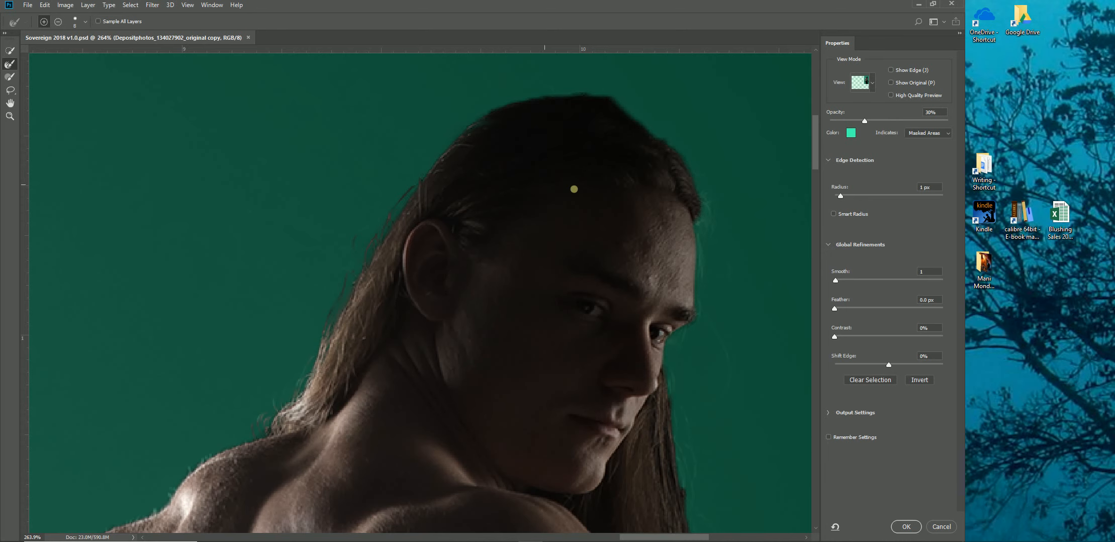
# - Refine the hair edge over the crown and down to the forehead with the Refine Edge Brush
pyautogui.moveTo(567, 181); pyautogui.dragTo(453, 186)
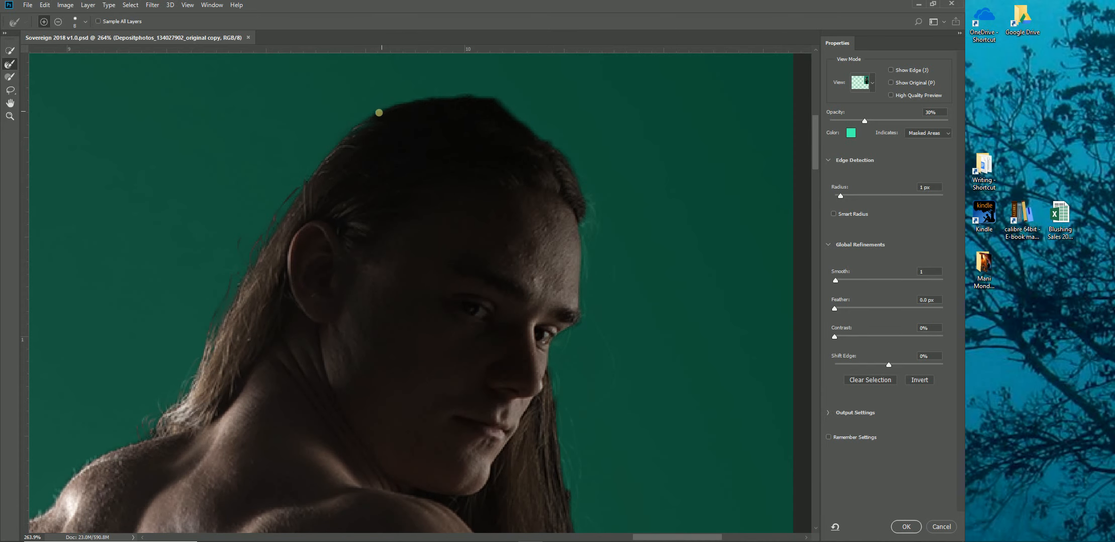
pyautogui.moveTo(397, 105)
pyautogui.mouseDown()
pyautogui.moveTo(469, 102)
pyautogui.moveTo(514, 114)
pyautogui.moveTo(583, 184)
pyautogui.moveTo(592, 227)
pyautogui.moveTo(595, 199)
pyautogui.mouseUp()
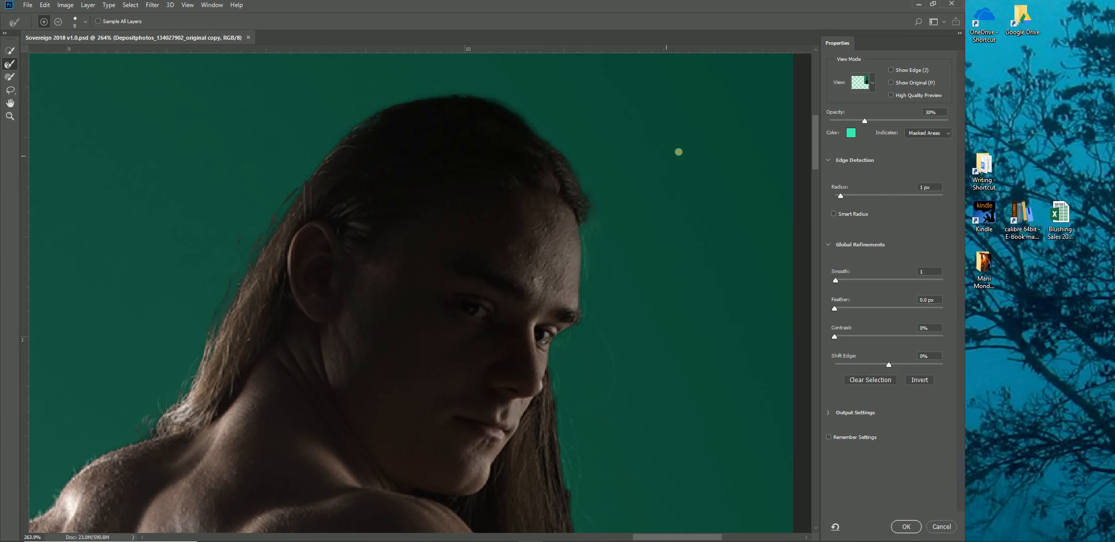
pyautogui.moveTo(515, 245); pyautogui.dragTo(450, 172)
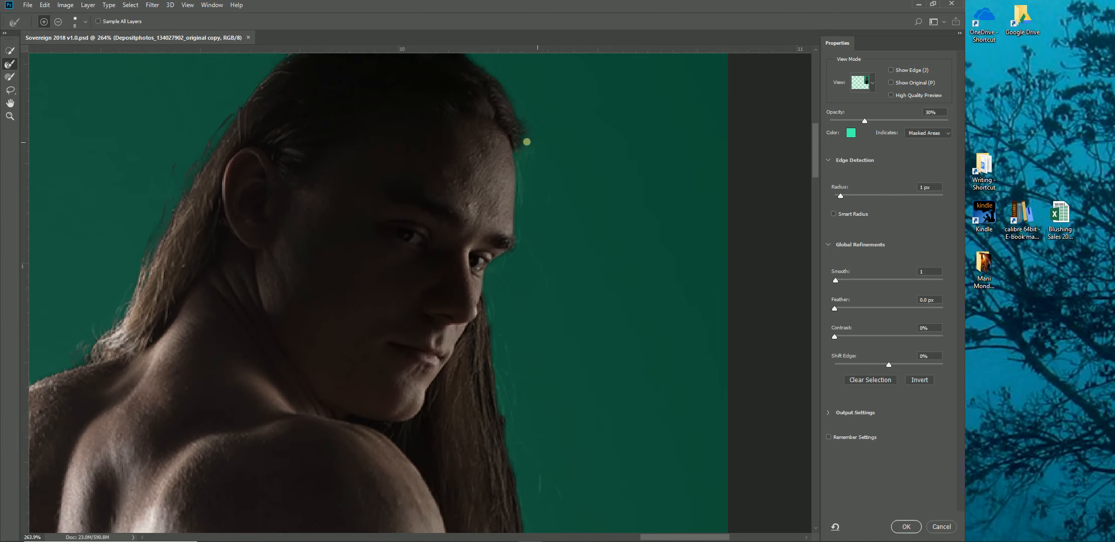
# - Refine the hair edge from the forehead down the front of the face and along the hair hanging past the near shoulder
pyautogui.moveTo(517, 157)
pyautogui.mouseDown()
pyautogui.moveTo(520, 238)
pyautogui.moveTo(492, 322)
pyautogui.moveTo(508, 394)
pyautogui.moveTo(499, 426)
pyautogui.moveTo(549, 340)
pyautogui.mouseUp()
pyautogui.moveTo(476, 363)
pyautogui.mouseDown()
pyautogui.moveTo(485, 407)
pyautogui.moveTo(472, 304)
pyautogui.moveTo(443, 218)
pyautogui.mouseUp()
pyautogui.moveTo(449, 152)
pyautogui.mouseDown()
pyautogui.moveTo(465, 311)
pyautogui.moveTo(458, 304)
pyautogui.moveTo(485, 390)
pyautogui.moveTo(498, 323)
pyautogui.moveTo(466, 241)
pyautogui.moveTo(481, 179)
pyautogui.mouseUp()
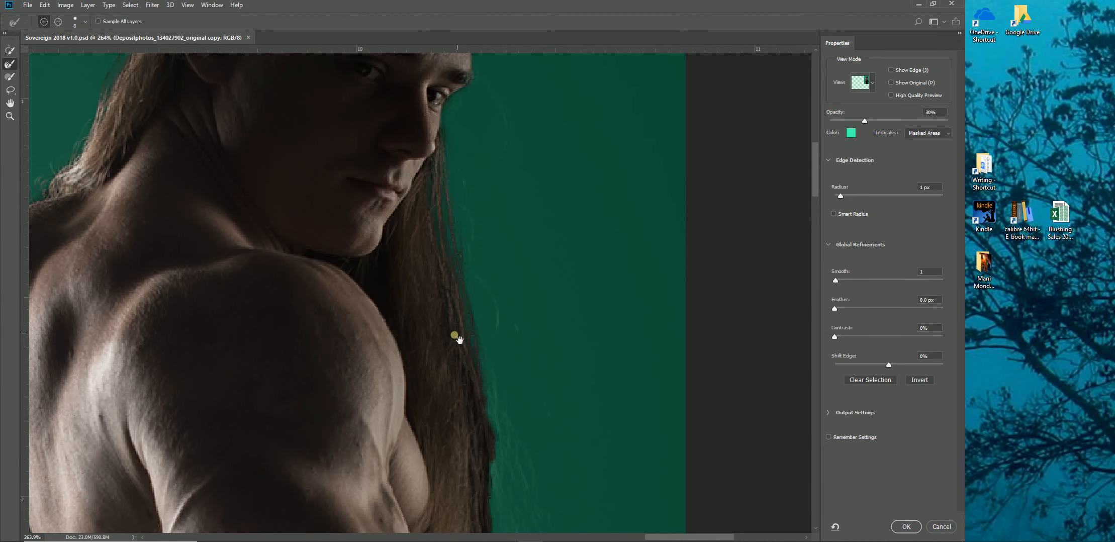
pyautogui.moveTo(457, 338); pyautogui.dragTo(461, 233)
pyautogui.moveTo(487, 320)
pyautogui.mouseDown()
pyautogui.moveTo(492, 417)
pyautogui.moveTo(502, 341)
pyautogui.moveTo(524, 333)
pyautogui.moveTo(563, 167)
pyautogui.mouseUp()
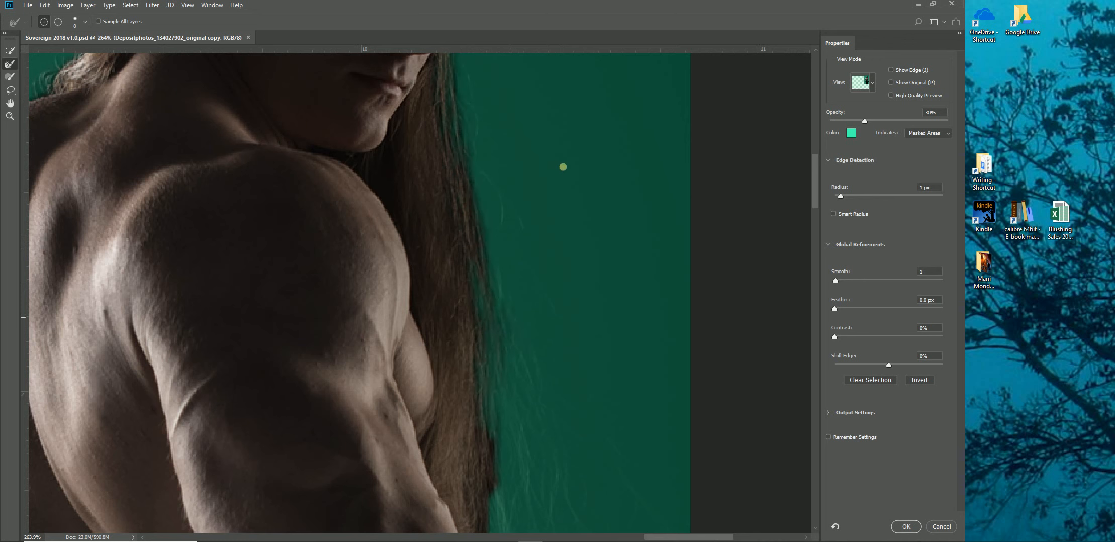
pyautogui.moveTo(498, 349); pyautogui.dragTo(473, 192)
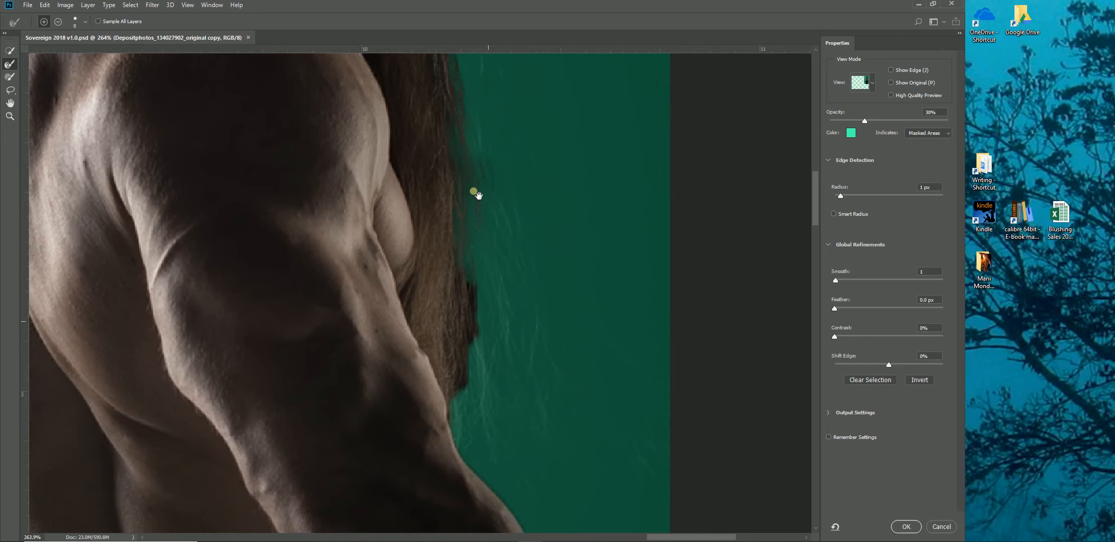
pyautogui.moveTo(458, 290)
pyautogui.mouseDown()
pyautogui.moveTo(473, 311)
pyautogui.moveTo(468, 342)
pyautogui.moveTo(457, 325)
pyautogui.moveTo(475, 379)
pyautogui.moveTo(461, 438)
pyautogui.moveTo(547, 331)
pyautogui.moveTo(552, 275)
pyautogui.mouseUp()
pyautogui.moveTo(491, 238); pyautogui.dragTo(455, 302)
# - Paint over the loose hair strands beside the near upper arm with an enlarged Refine Edge Brush
pyautogui.press(']')
pyautogui.press(']')
pyautogui.press(']')
pyautogui.press(']')
pyautogui.press(']')
pyautogui.press(']')
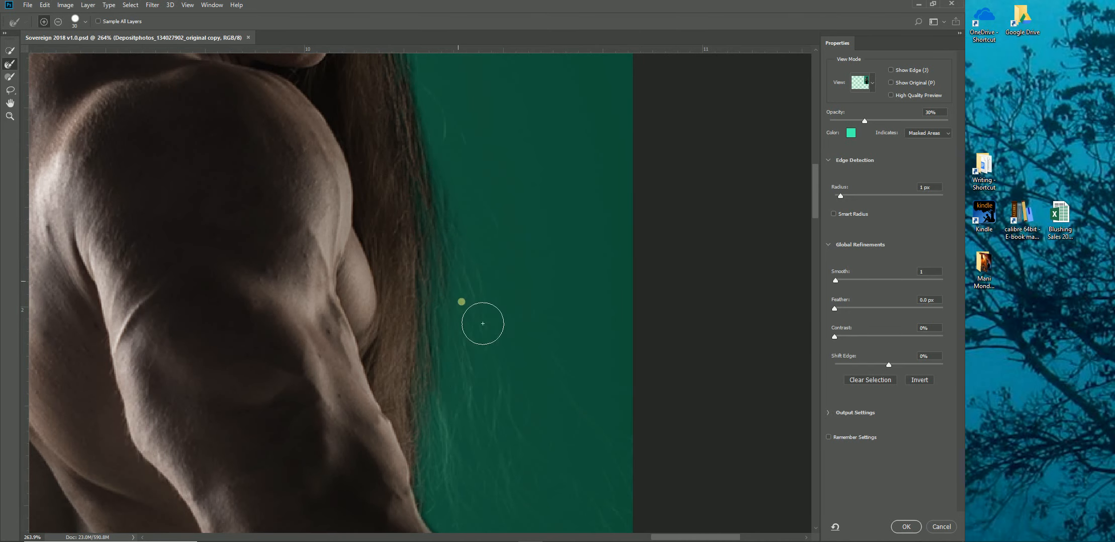
pyautogui.moveTo(478, 453)
pyautogui.mouseDown()
pyautogui.moveTo(460, 470)
pyautogui.moveTo(462, 527)
pyautogui.moveTo(490, 413)
pyautogui.moveTo(508, 521)
pyautogui.moveTo(526, 457)
pyautogui.moveTo(462, 223)
pyautogui.mouseUp()
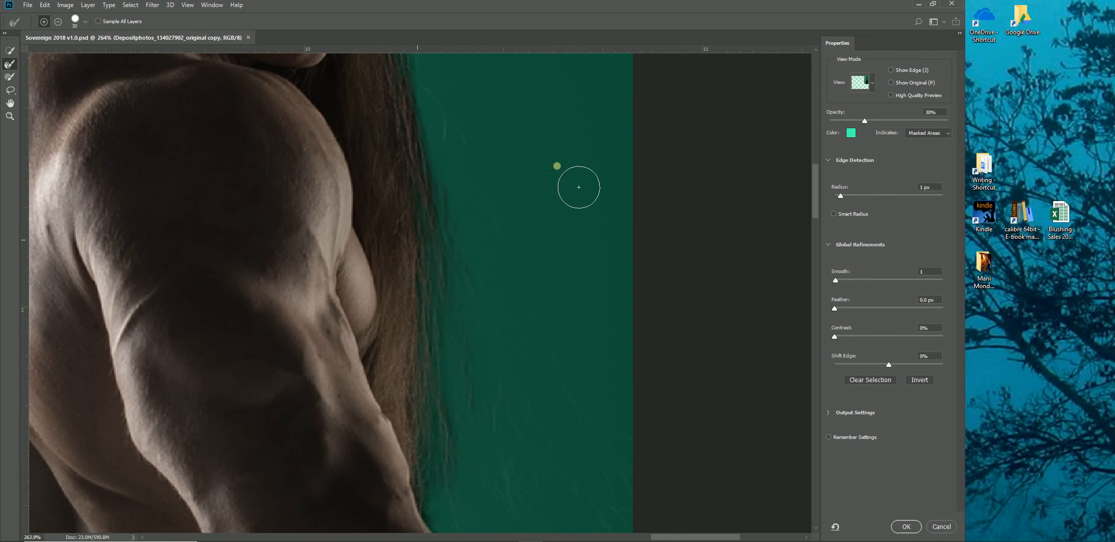
# - Reduce the brush size and examine the selection edge along the front hair, near forearm and fist
pyautogui.scroll(-5, 458, 244)
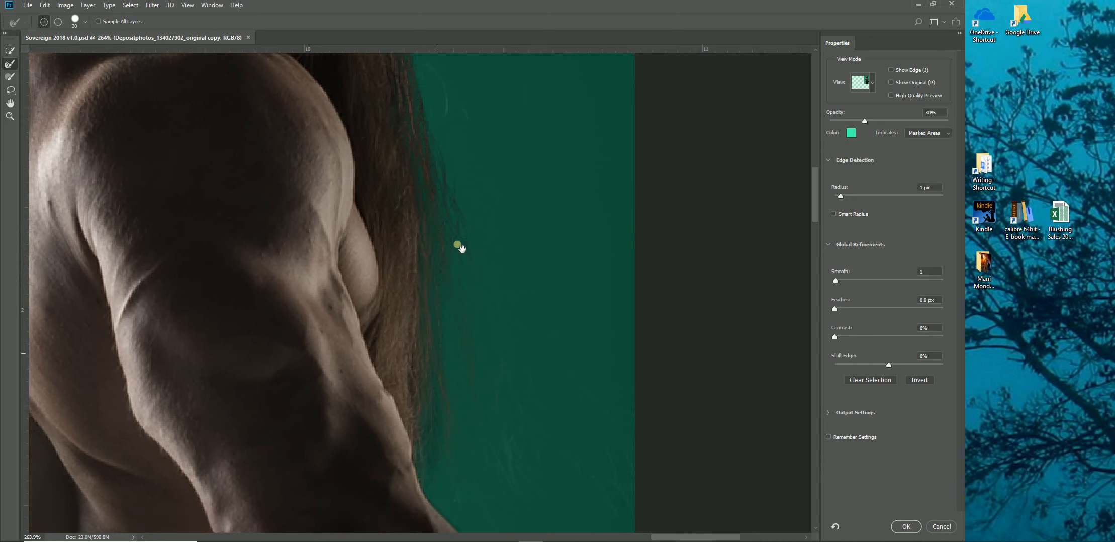
pyautogui.moveTo(387, 159); pyautogui.dragTo(378, 341)
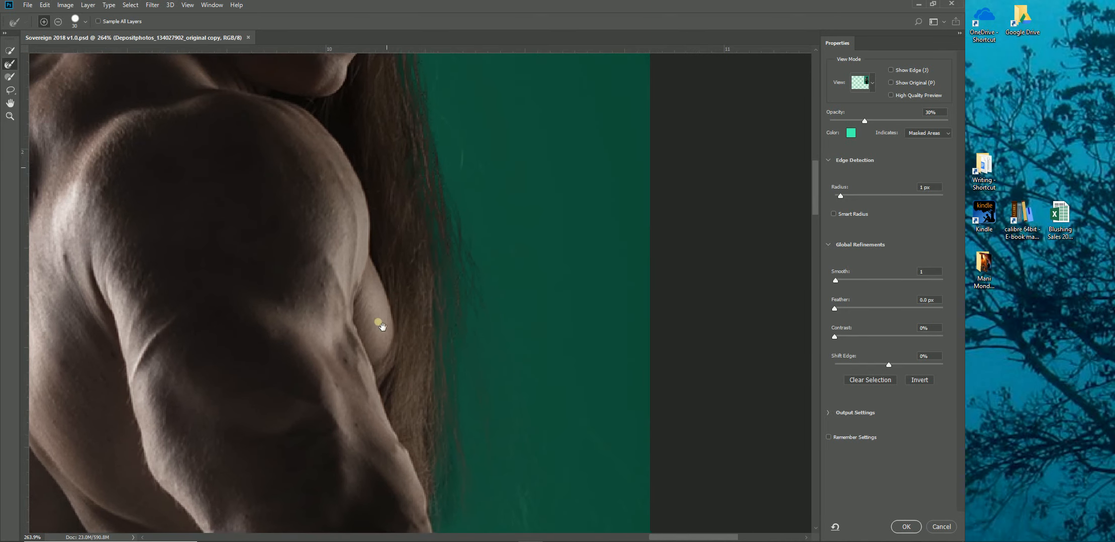
pyautogui.moveTo(356, 174); pyautogui.dragTo(348, 356)
pyautogui.moveTo(299, 216); pyautogui.dragTo(299, 258)
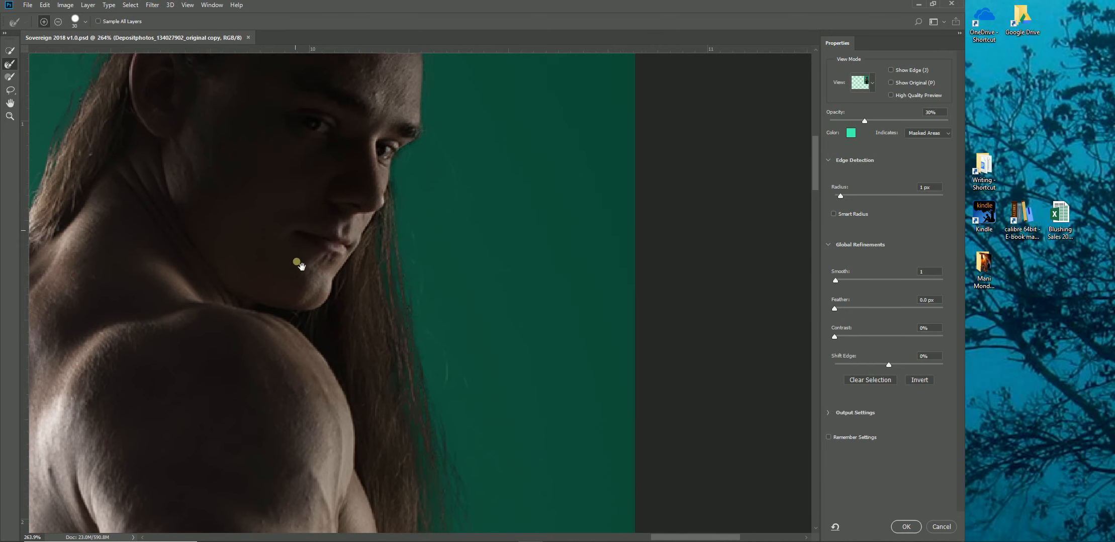
pyautogui.press('[')
pyautogui.press('[')
pyautogui.press('[')
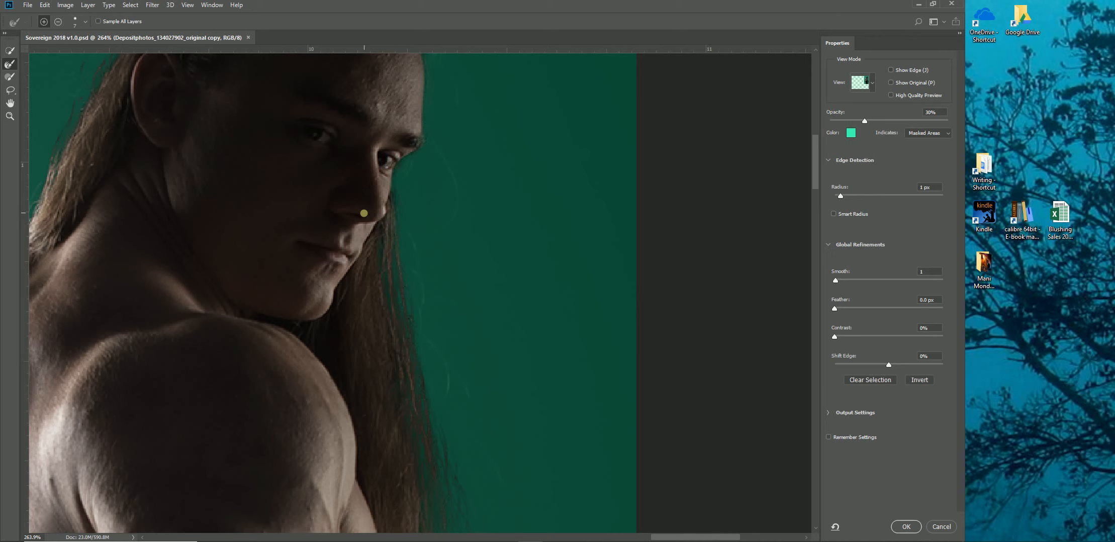
pyautogui.moveTo(421, 390)
pyautogui.mouseDown()
pyautogui.moveTo(450, 174)
pyautogui.moveTo(409, 356)
pyautogui.moveTo(375, 105)
pyautogui.moveTo(430, 176)
pyautogui.mouseUp()
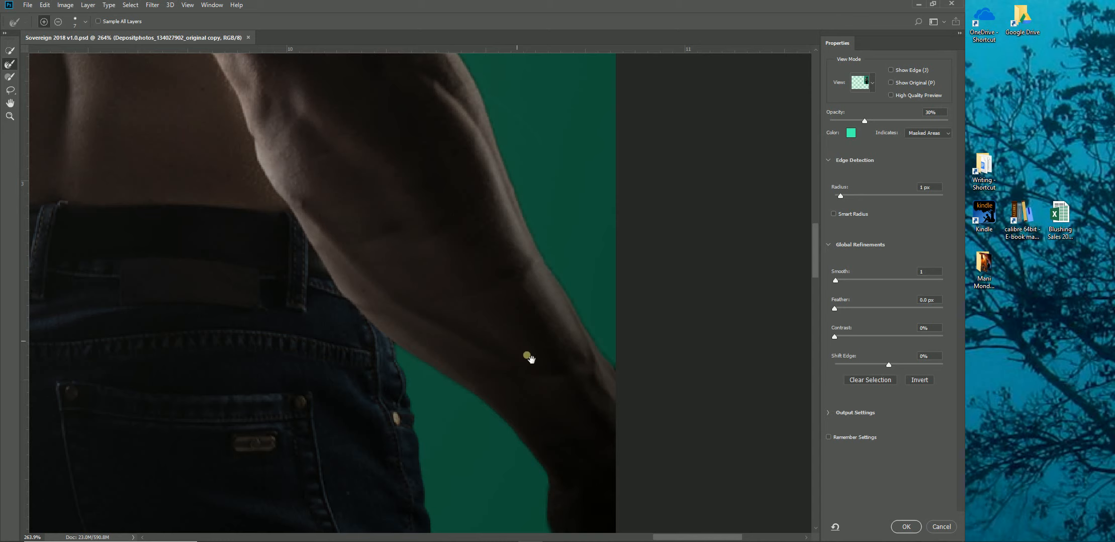
pyautogui.moveTo(508, 342); pyautogui.dragTo(425, 301)
pyautogui.moveTo(555, 377); pyautogui.dragTo(461, 292)
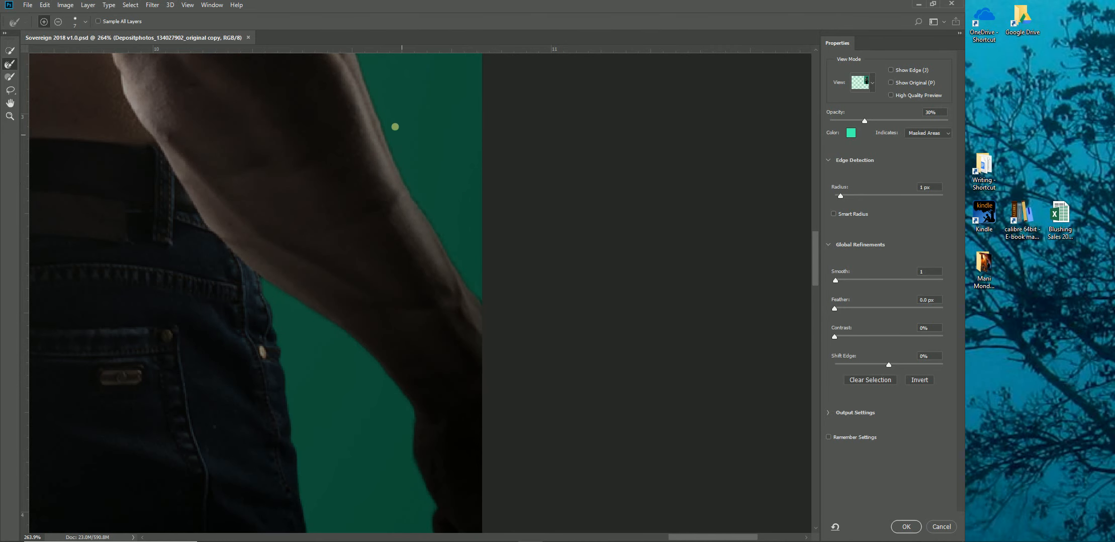
pyautogui.moveTo(307, 276); pyautogui.dragTo(351, 167)
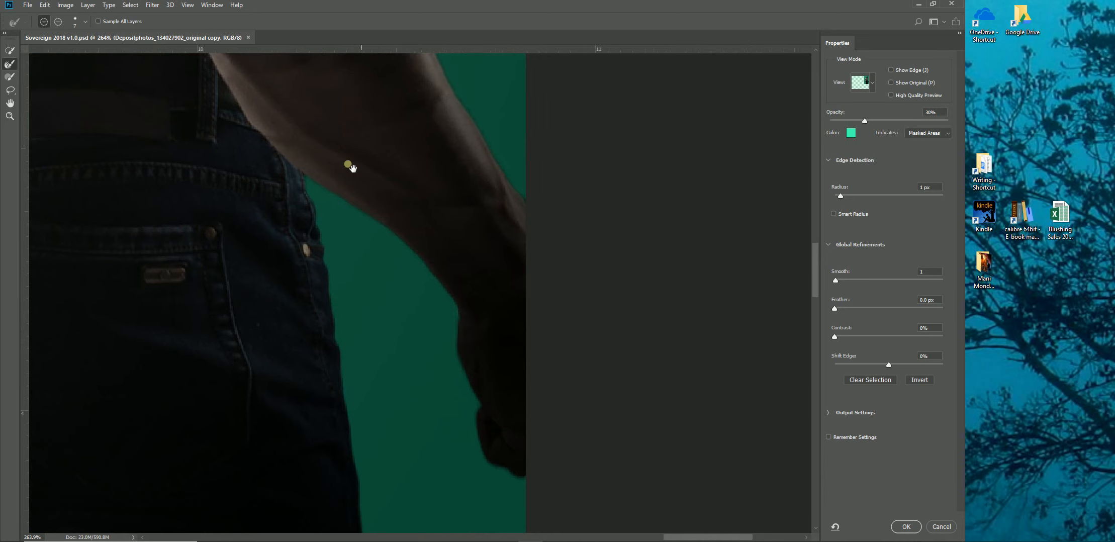
pyautogui.moveTo(269, 236); pyautogui.dragTo(271, 194)
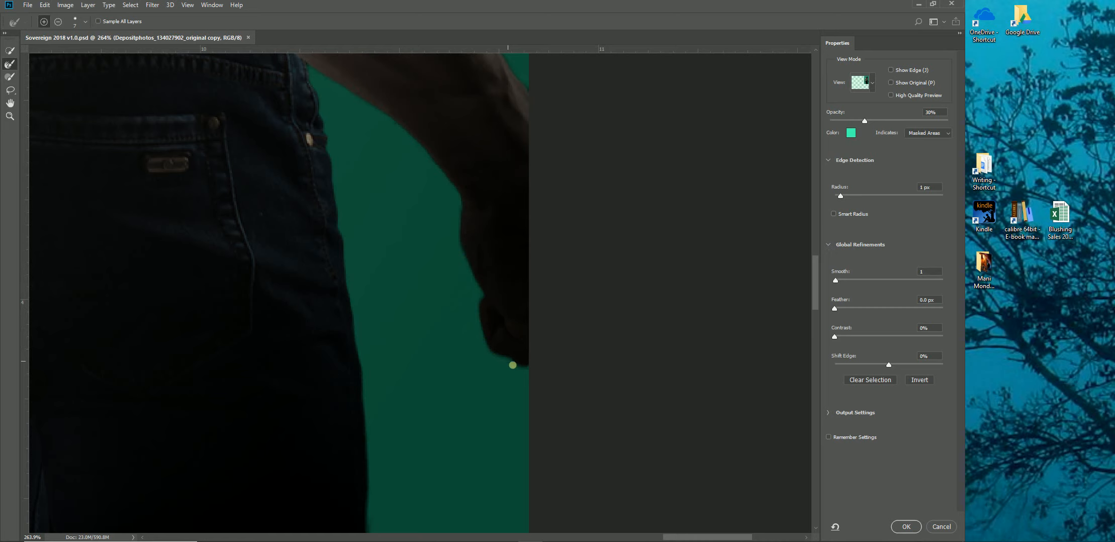
# - Examine the selection edge around the jeans, far fist, far arm and far shoulder
pyautogui.moveTo(243, 338); pyautogui.dragTo(405, 228)
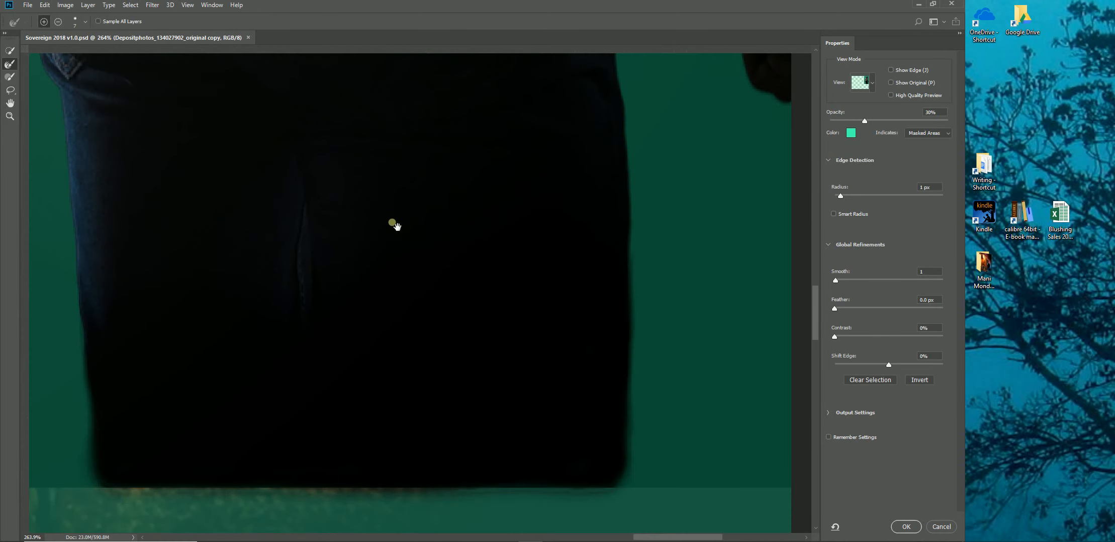
pyautogui.moveTo(219, 251); pyautogui.dragTo(433, 323)
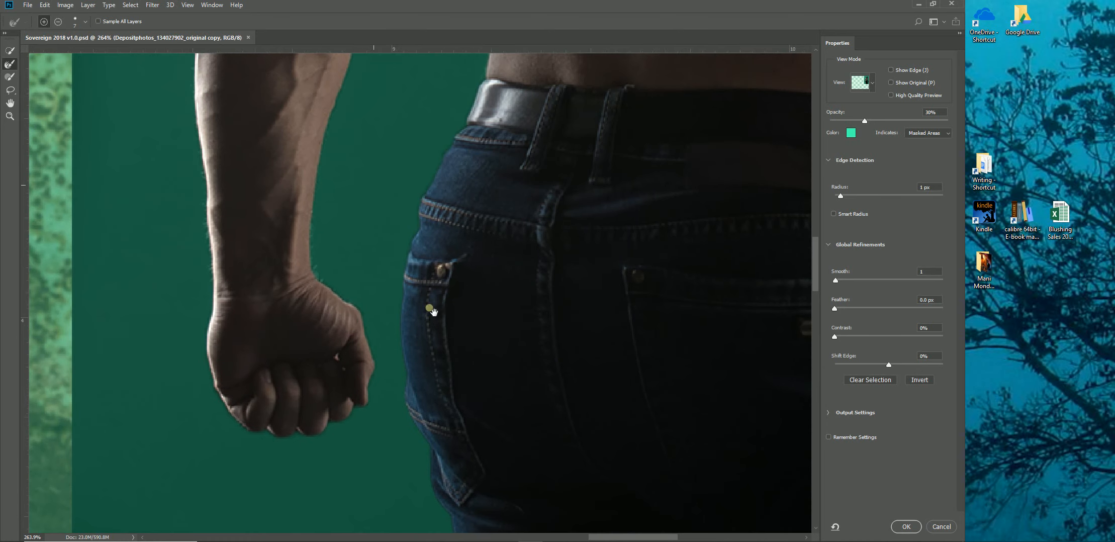
pyautogui.moveTo(246, 266); pyautogui.dragTo(266, 356)
pyautogui.moveTo(291, 234); pyautogui.dragTo(312, 336)
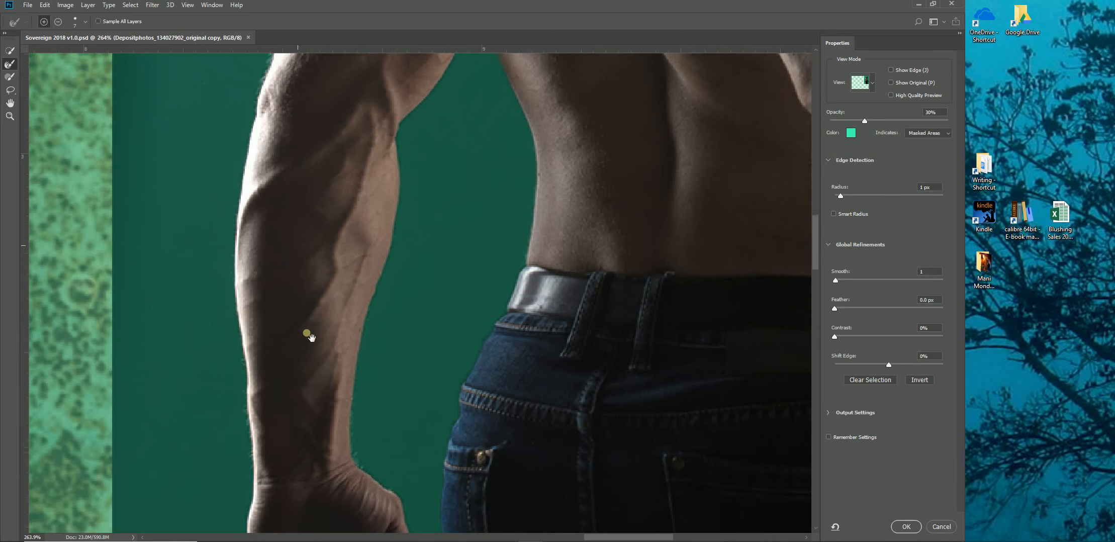
pyautogui.moveTo(324, 219); pyautogui.dragTo(309, 329)
pyautogui.moveTo(298, 247); pyautogui.dragTo(294, 321)
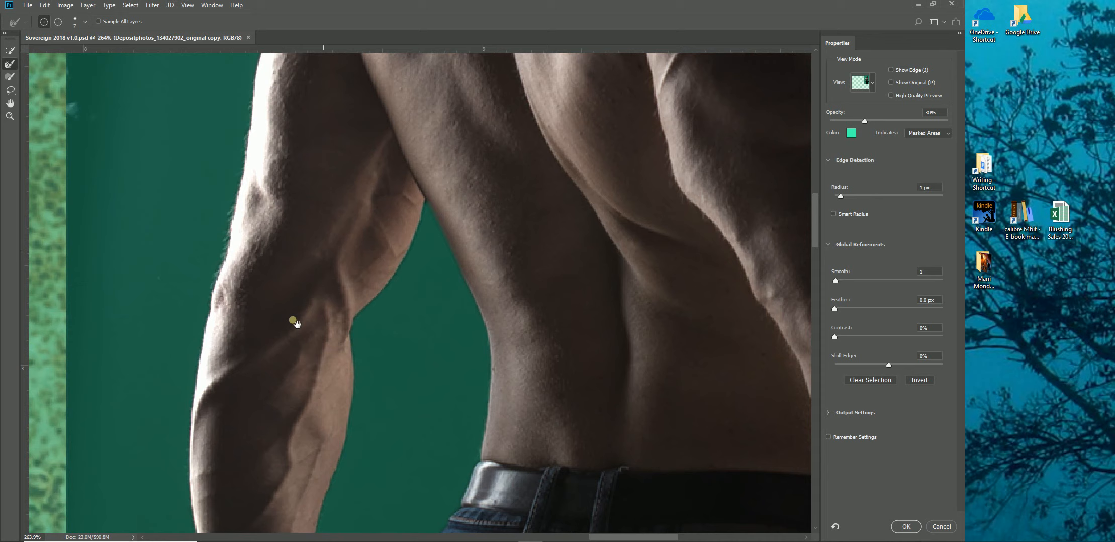
pyautogui.moveTo(331, 237); pyautogui.dragTo(279, 304)
pyautogui.moveTo(283, 241); pyautogui.dragTo(302, 309)
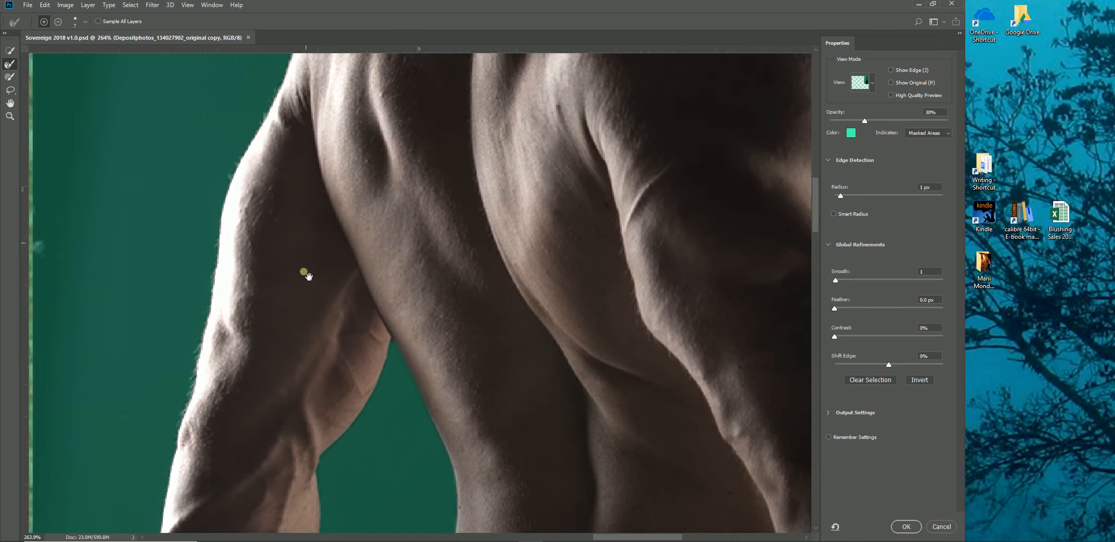
pyautogui.moveTo(305, 271); pyautogui.dragTo(294, 343)
pyautogui.moveTo(327, 254); pyautogui.dragTo(285, 365)
pyautogui.moveTo(351, 237)
pyautogui.mouseDown()
pyautogui.moveTo(289, 334)
pyautogui.moveTo(353, 184)
pyautogui.mouseUp()
pyautogui.moveTo(271, 341); pyautogui.dragTo(271, 186)
pyautogui.moveTo(231, 362); pyautogui.dragTo(217, 203)
pyautogui.moveTo(220, 145); pyautogui.dragTo(223, 281)
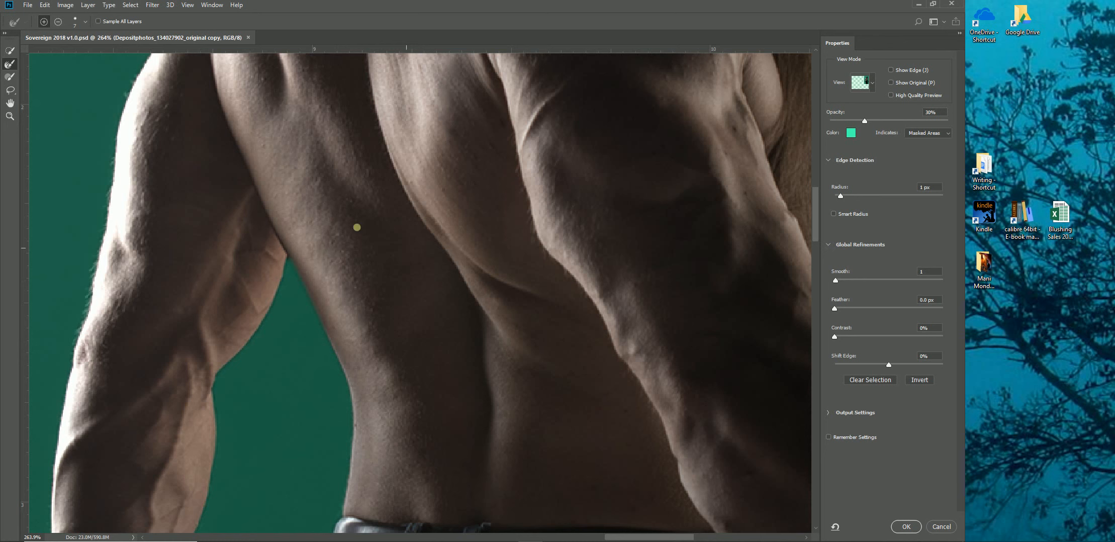
# - Refine the waist edge beside the far arm and touch it up with the Brush tool
pyautogui.moveTo(287, 253); pyautogui.dragTo(342, 373)
pyautogui.click(8, 77)
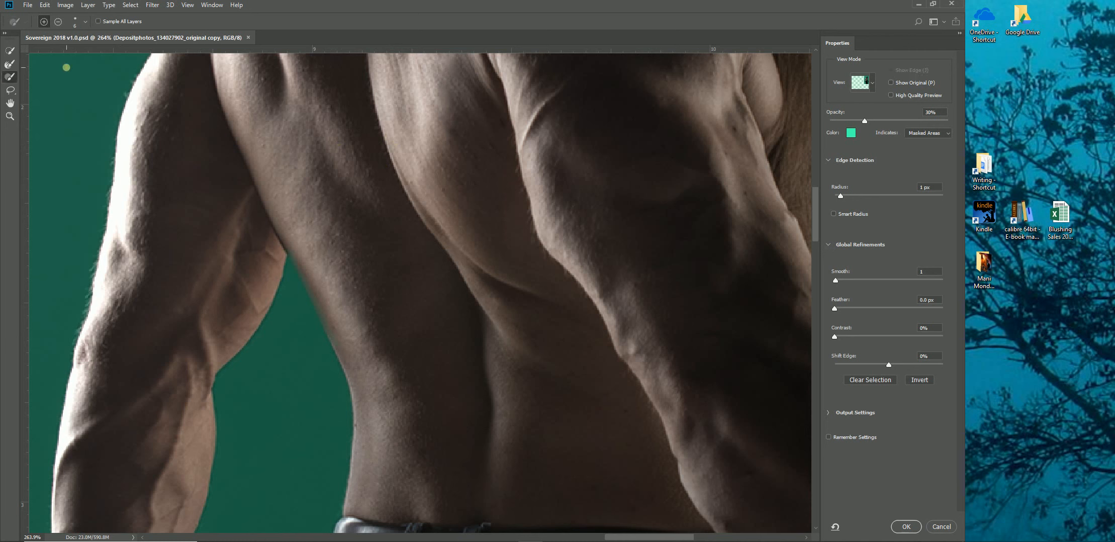
pyautogui.click(84, 22)
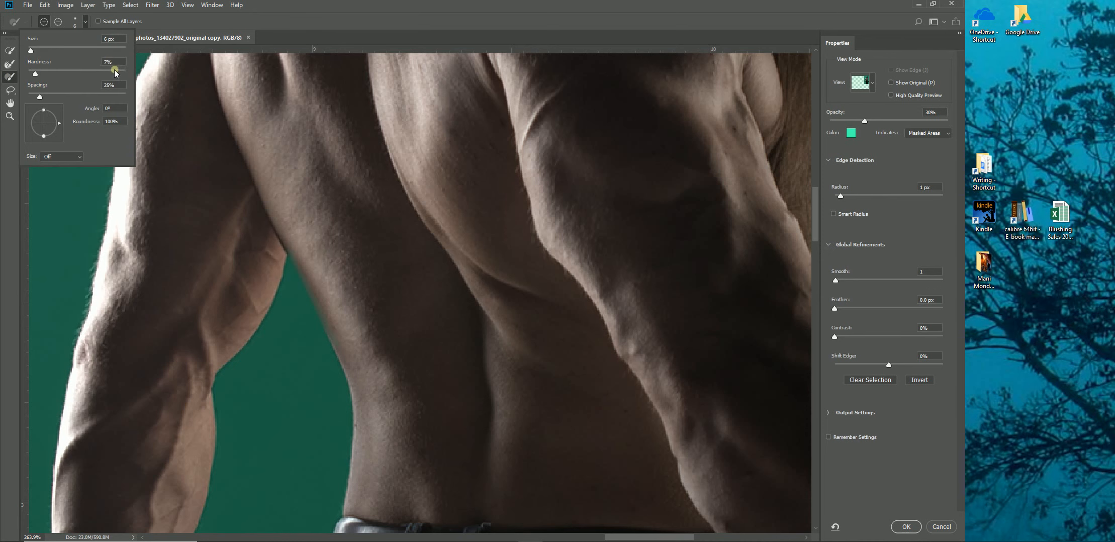
pyautogui.click(306, 33)
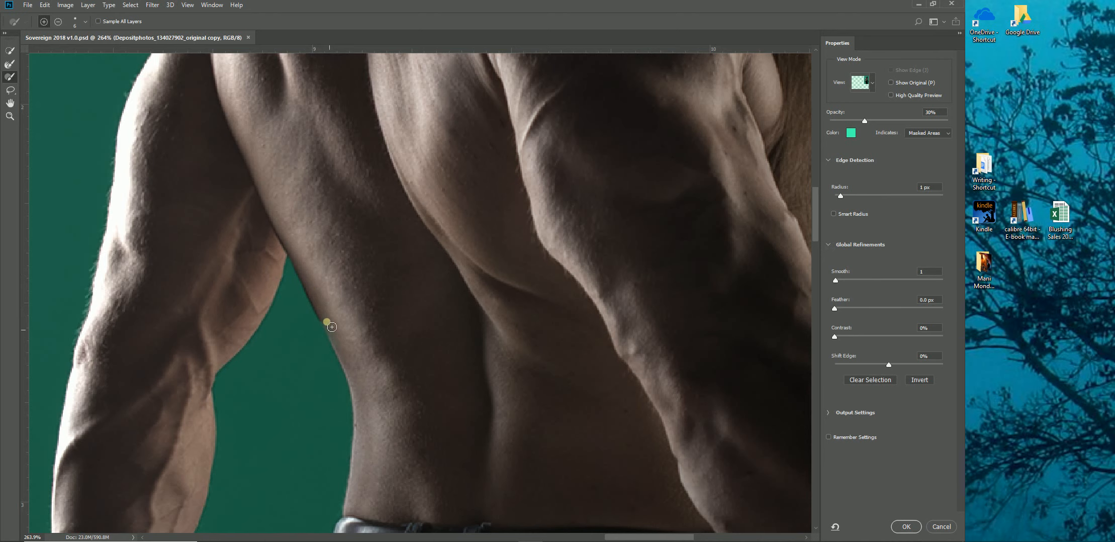
pyautogui.moveTo(334, 332)
pyautogui.mouseDown()
pyautogui.moveTo(322, 316)
pyautogui.moveTo(332, 331)
pyautogui.mouseUp()
# - Check the selection edge from the head and front hair down to the near forearm and jeans
pyautogui.moveTo(228, 199); pyautogui.dragTo(176, 397)
pyautogui.moveTo(246, 307); pyautogui.dragTo(171, 485)
pyautogui.moveTo(354, 266); pyautogui.dragTo(281, 353)
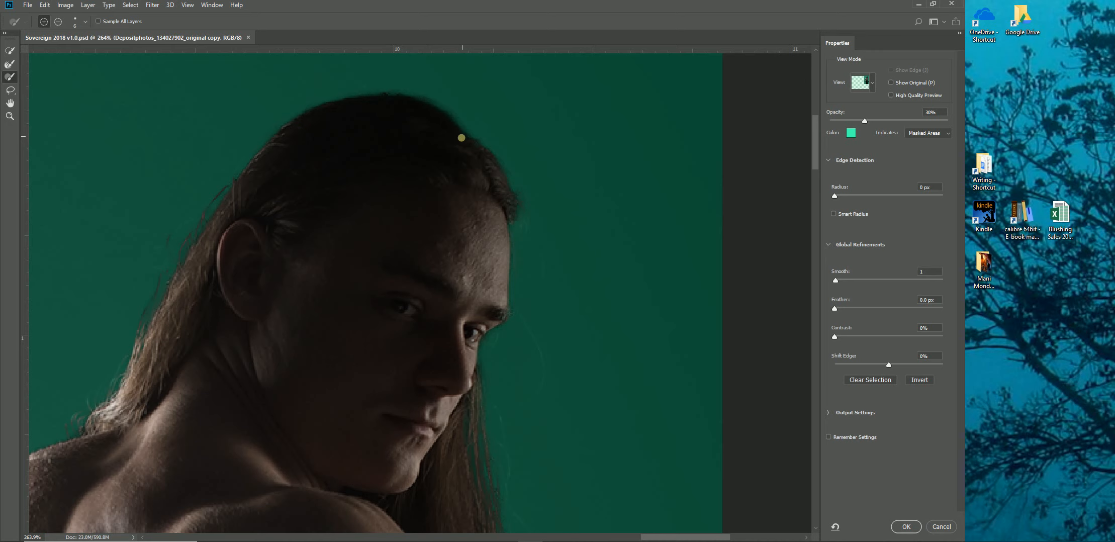
pyautogui.moveTo(432, 299); pyautogui.dragTo(438, 184)
pyautogui.moveTo(397, 304); pyautogui.dragTo(473, 174)
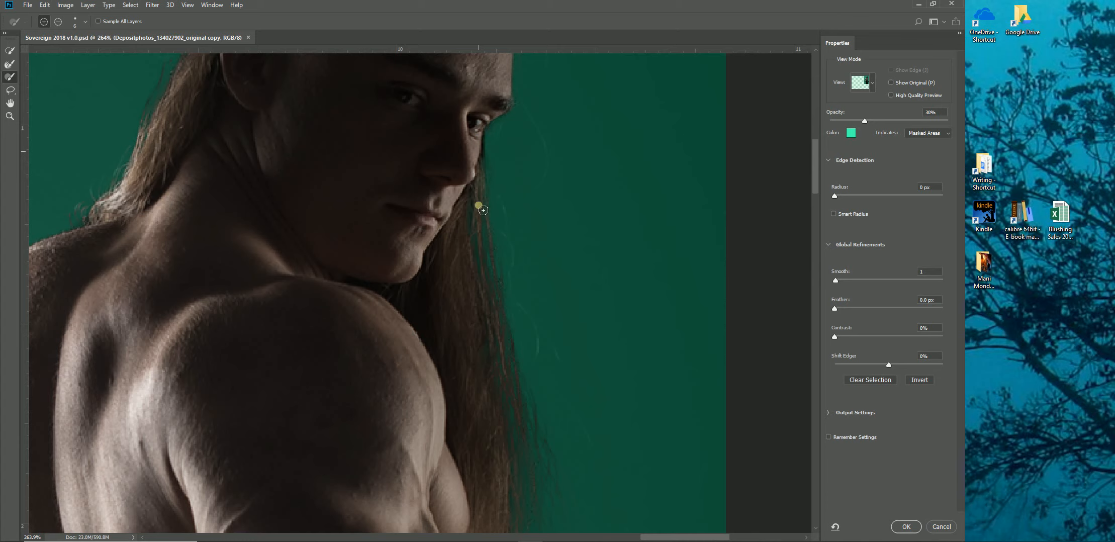
pyautogui.moveTo(423, 399); pyautogui.dragTo(408, 298)
pyautogui.moveTo(409, 404); pyautogui.dragTo(326, 224)
pyautogui.moveTo(367, 483); pyautogui.dragTo(335, 251)
pyautogui.moveTo(365, 353); pyautogui.dragTo(320, 162)
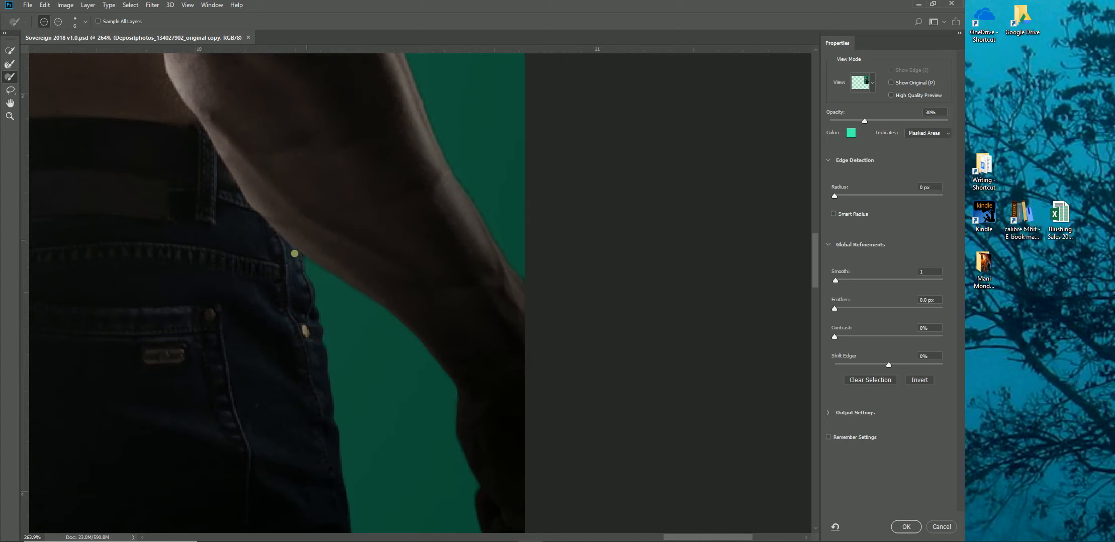
pyautogui.moveTo(305, 266); pyautogui.dragTo(320, 326)
# - Enlarge the brush to 15 px and touch up the selection at the lower edge of the jeans
pyautogui.moveTo(307, 403)
pyautogui.mouseDown()
pyautogui.moveTo(281, 173)
pyautogui.moveTo(331, 127)
pyautogui.moveTo(403, 184)
pyautogui.moveTo(525, 249)
pyautogui.mouseUp()
pyautogui.press(']')
pyautogui.press(']')
pyautogui.press(']')
pyautogui.press(']')
pyautogui.press(']')
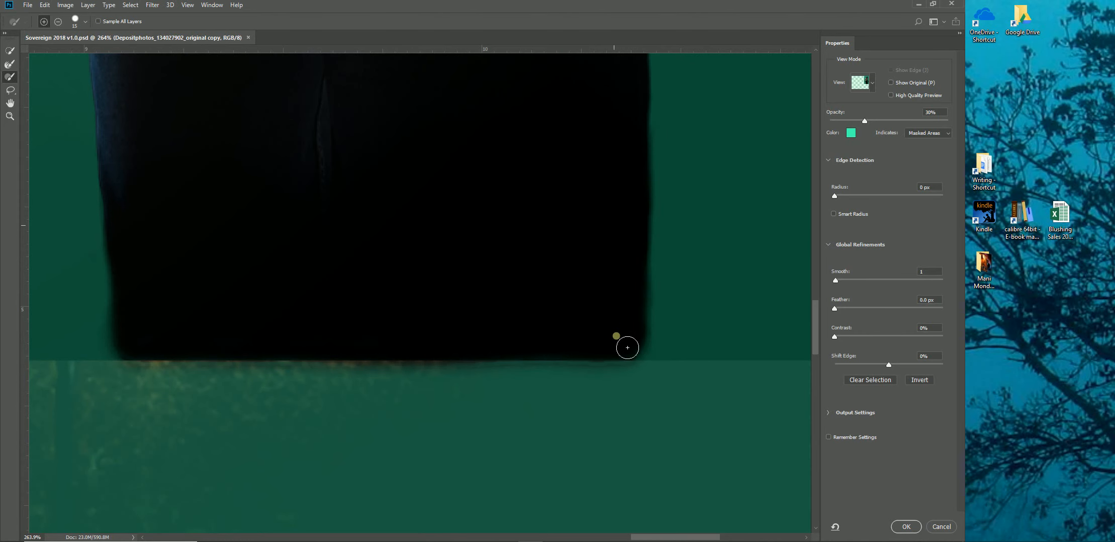
pyautogui.moveTo(302, 306); pyautogui.dragTo(314, 367)
# - Shrink the brush to 5 px and examine the selection edge over the waist, back, shoulders and head
pyautogui.moveTo(289, 141); pyautogui.dragTo(371, 334)
pyautogui.moveTo(395, 200); pyautogui.dragTo(416, 291)
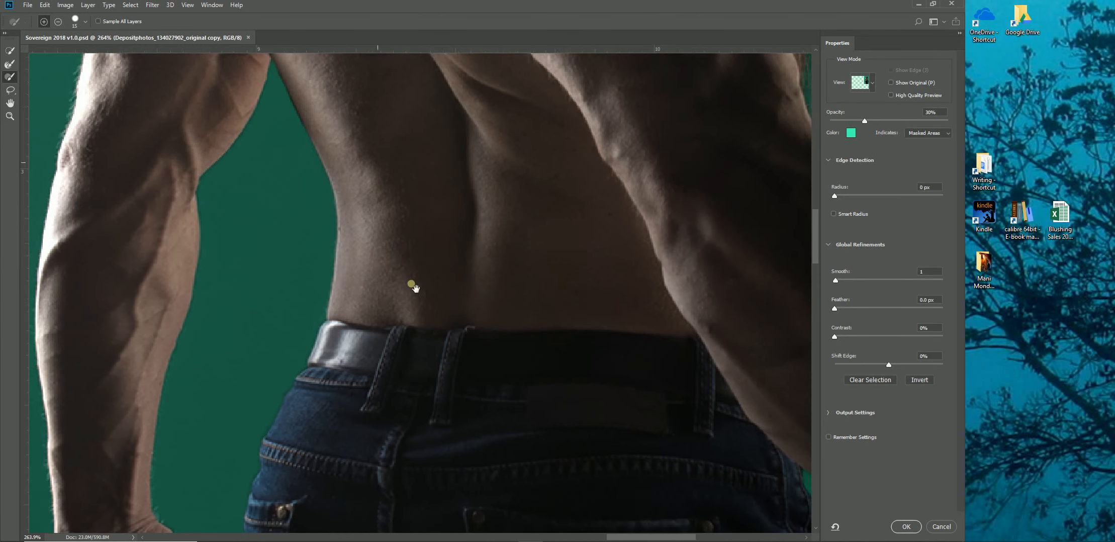
pyautogui.press('[')
pyautogui.press('[')
pyautogui.press('[')
pyautogui.press('[')
pyautogui.press('[')
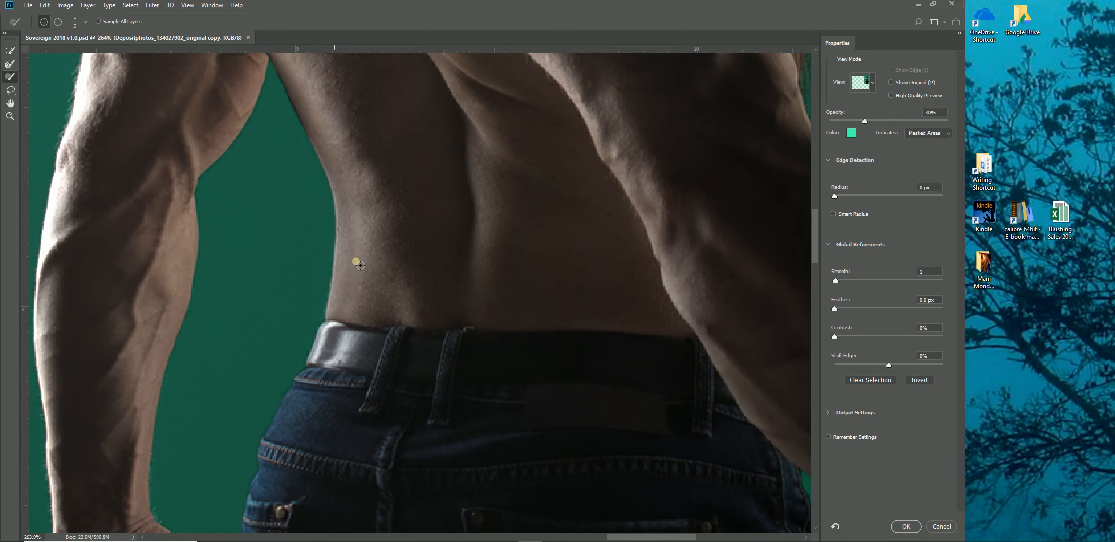
pyautogui.moveTo(398, 291); pyautogui.dragTo(412, 383)
pyautogui.moveTo(428, 247); pyautogui.dragTo(425, 342)
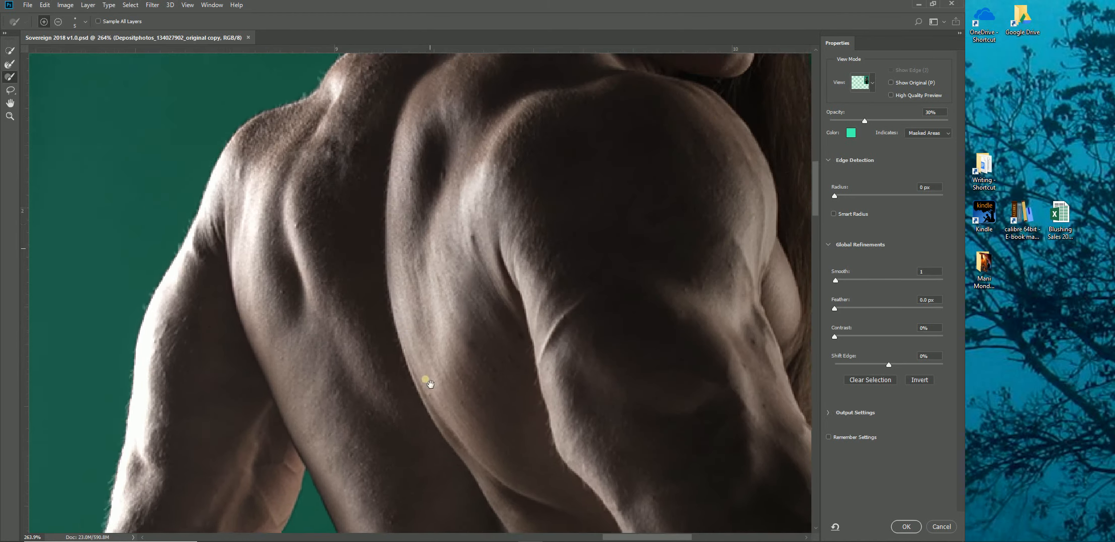
pyautogui.moveTo(465, 176); pyautogui.dragTo(409, 312)
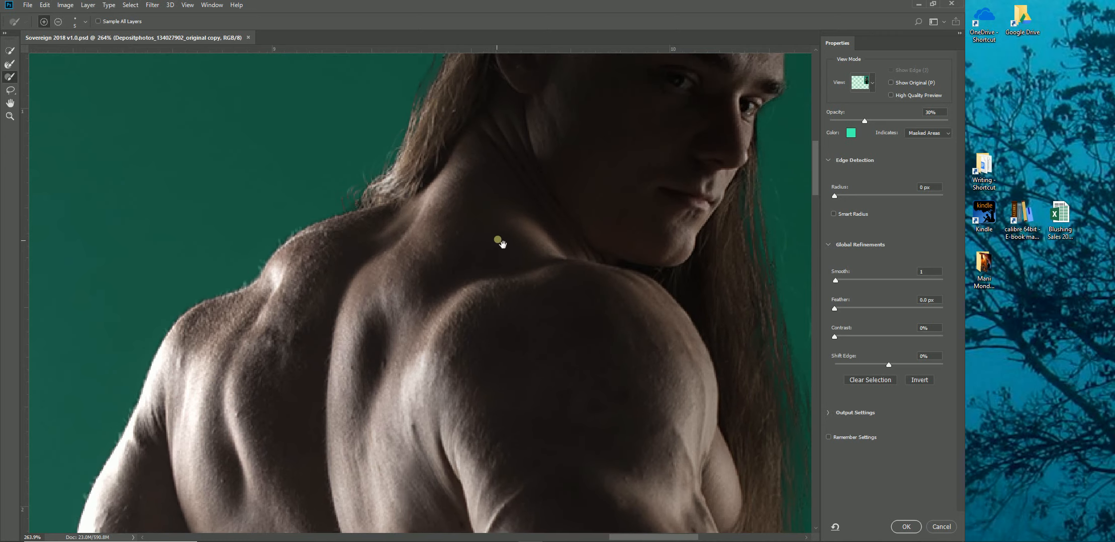
pyautogui.moveTo(535, 186); pyautogui.dragTo(490, 244)
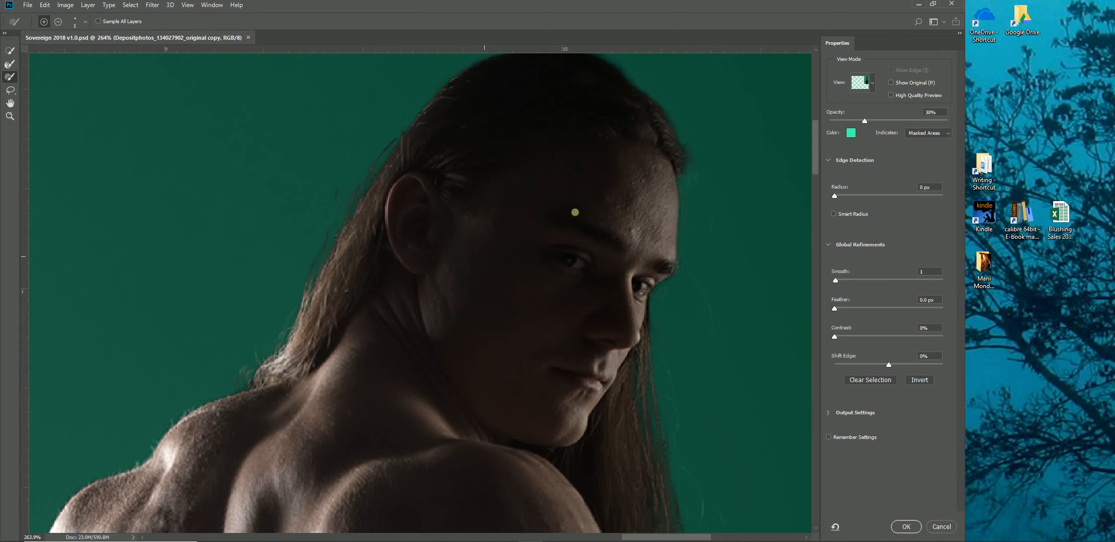
pyautogui.moveTo(532, 166); pyautogui.dragTo(510, 241)
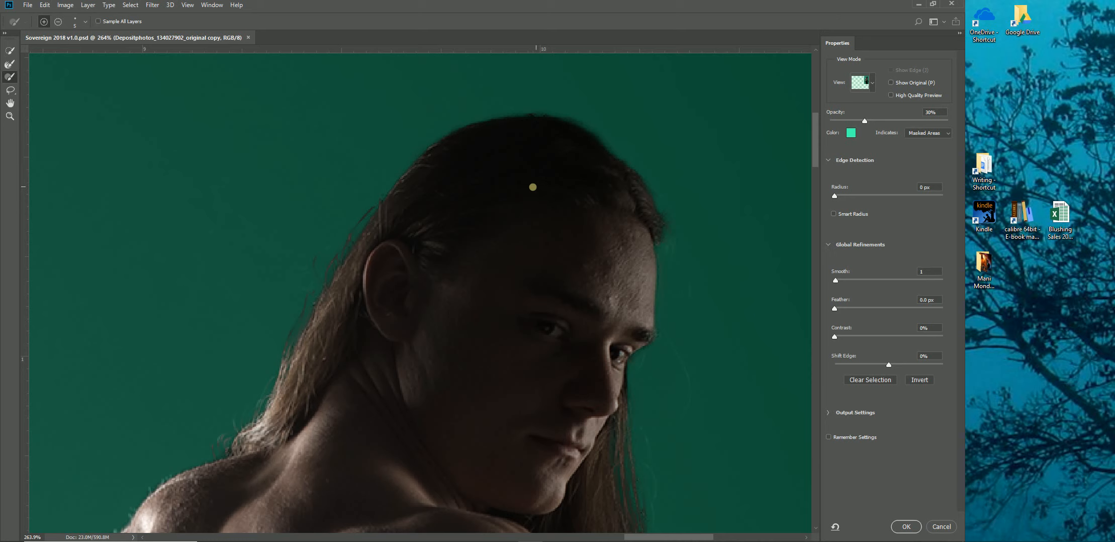
pyautogui.moveTo(415, 366); pyautogui.dragTo(477, 330)
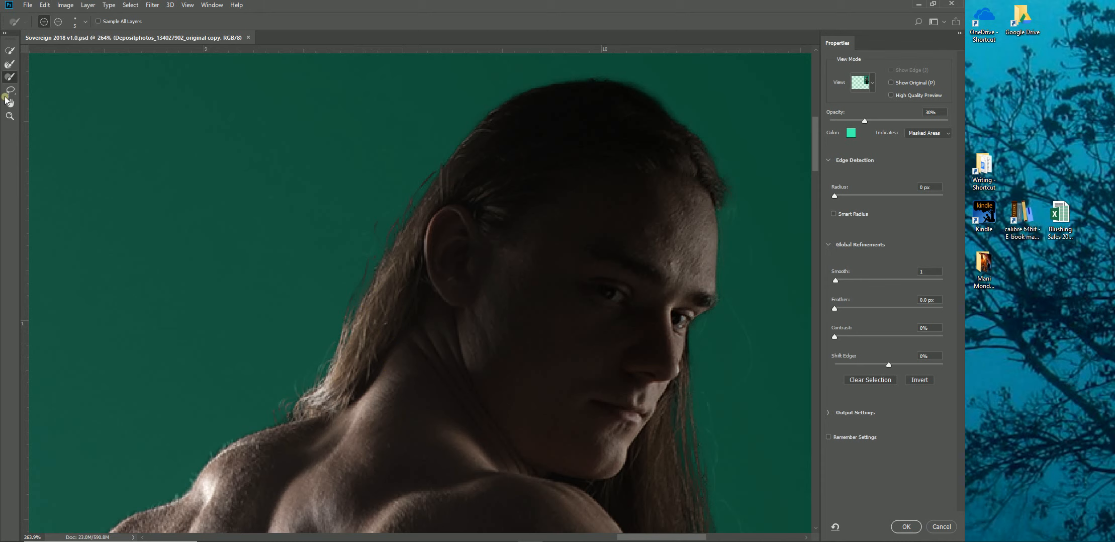
# - Check the masked figure at 100% zoom
pyautogui.click(10, 117)
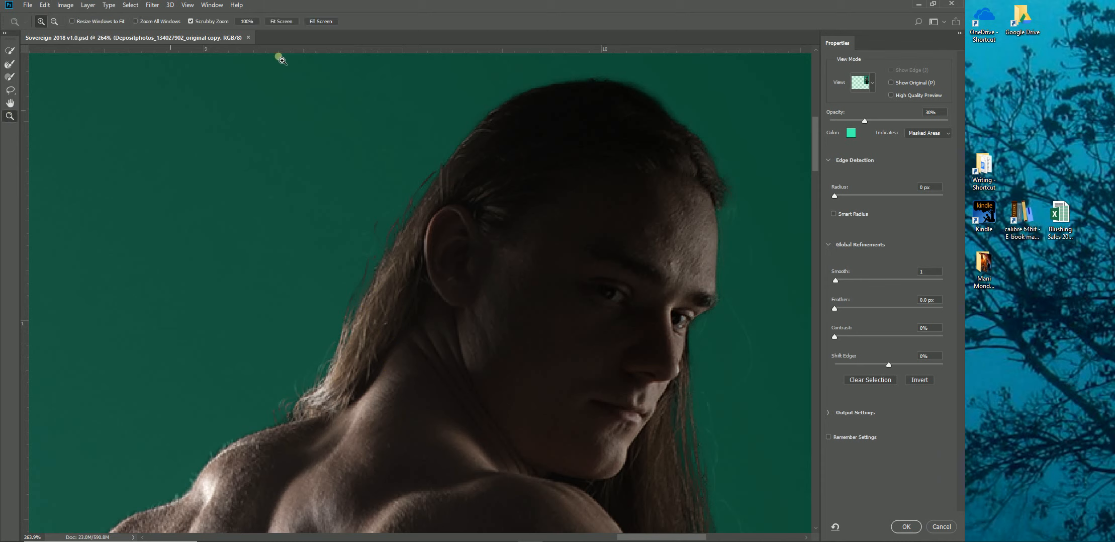
pyautogui.click(247, 21)
pyautogui.scroll(-5, 463, 369)
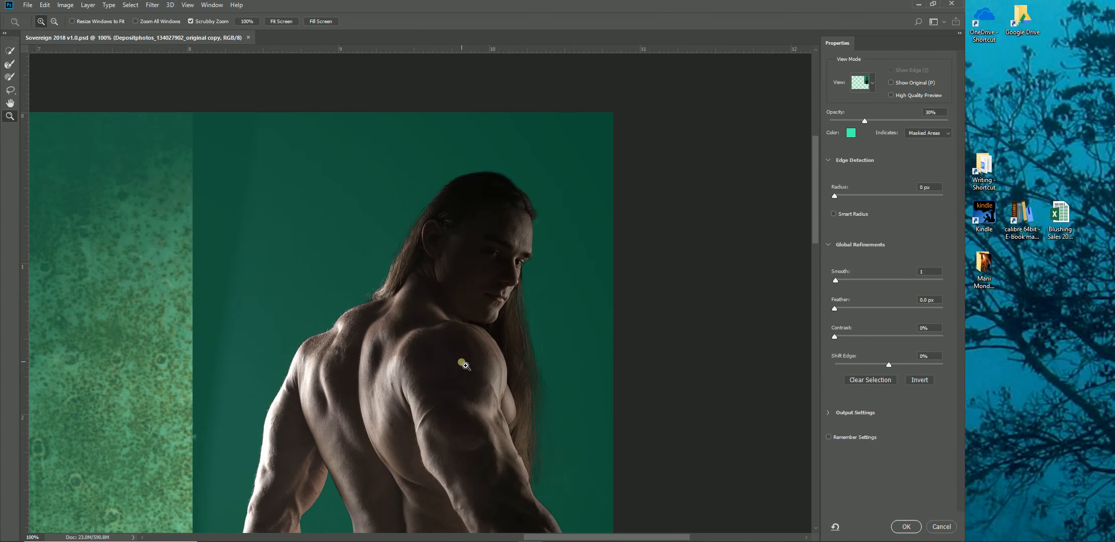
# - Review the figure from head to jeans and accept the refined selection in Select and Mask
pyautogui.scroll(-1, 453, 398)
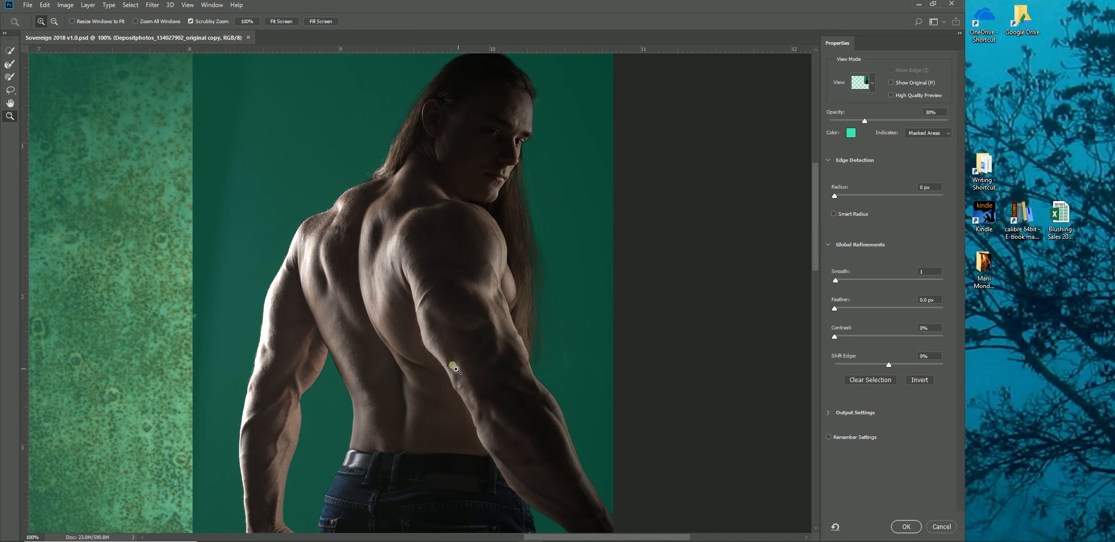
pyautogui.scroll(-2, 422, 355)
pyautogui.scroll(-10, 422, 355)
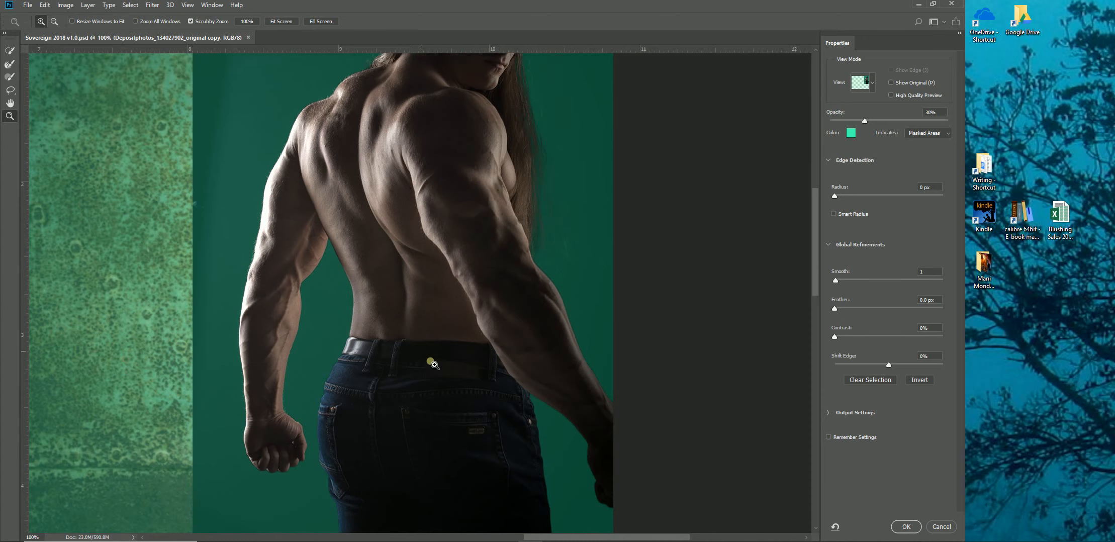
pyautogui.scroll(15, 458, 383)
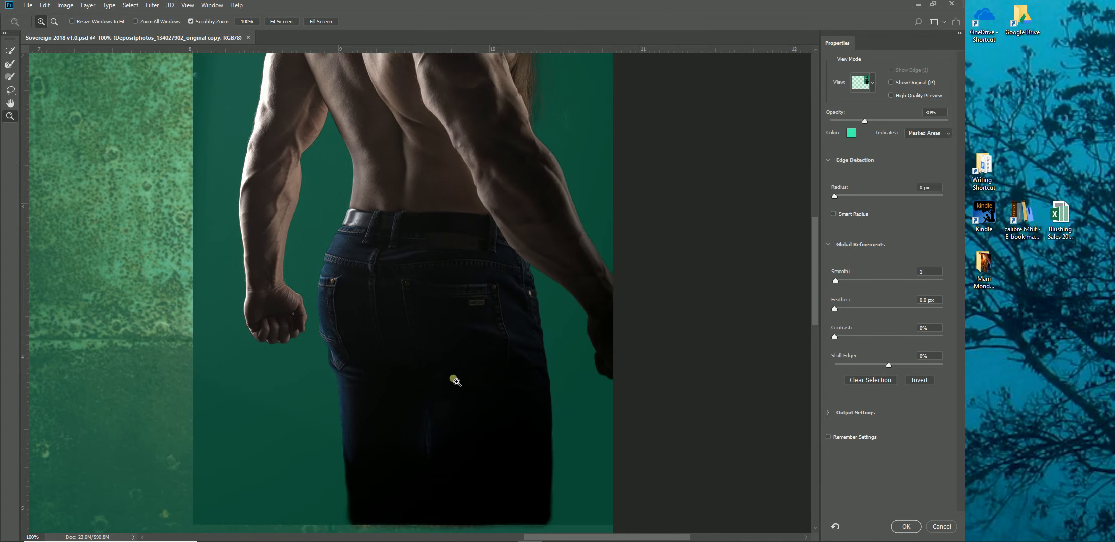
pyautogui.scroll(5, 456, 382)
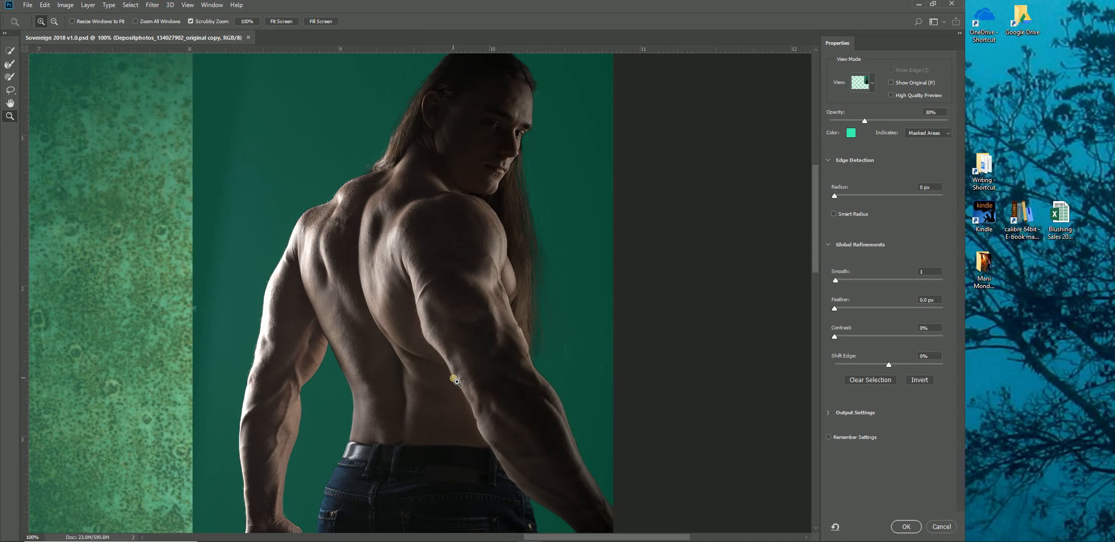
pyautogui.scroll(-2, 456, 382)
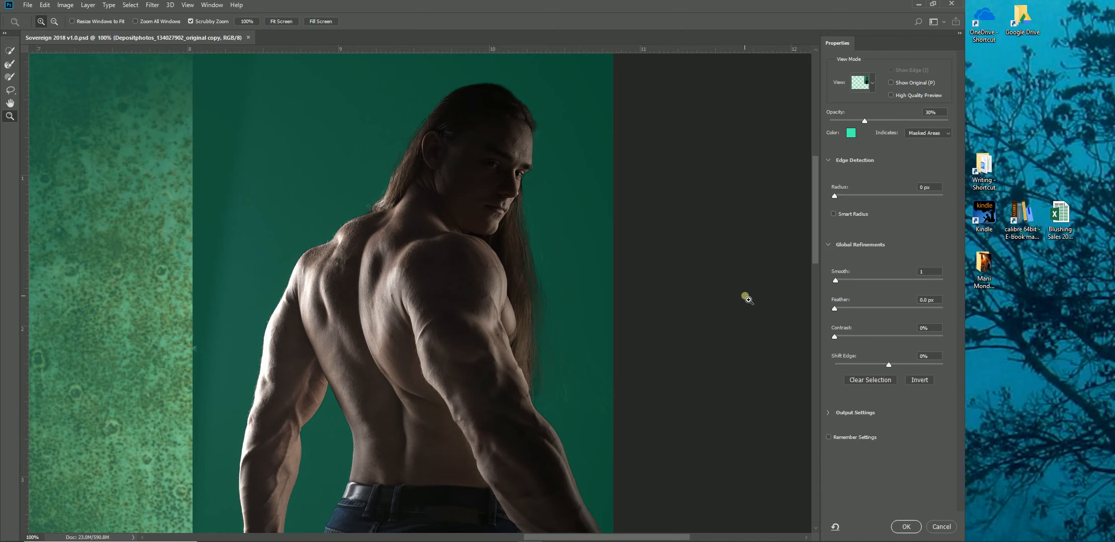
pyautogui.click(906, 526)
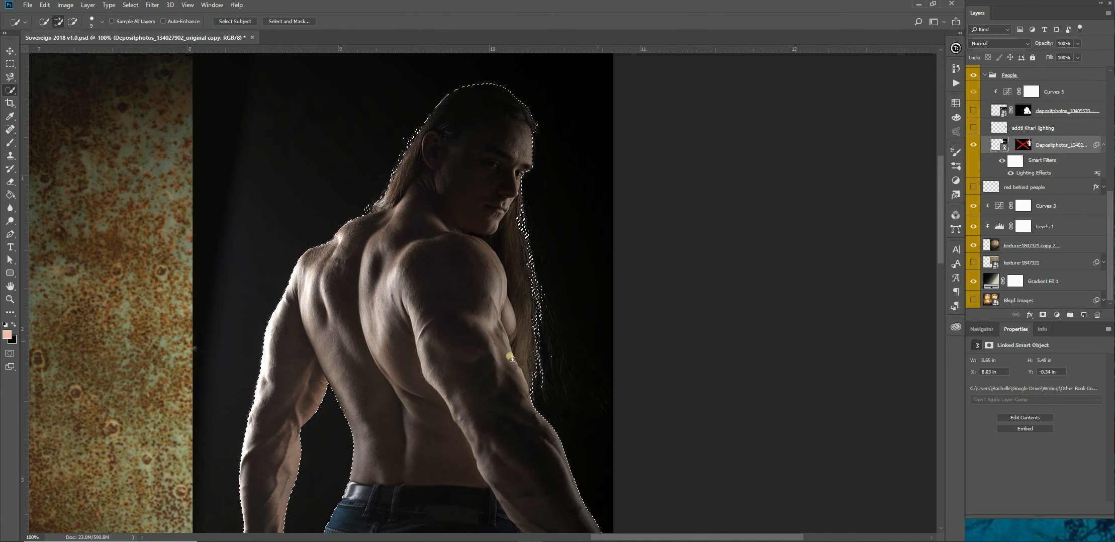
# - Delete the disabled layer mask on the long-haired man's layer and add a new layer mask from the active selection
pyautogui.click(10, 299)
pyautogui.moveTo(378, 288); pyautogui.dragTo(431, 301)
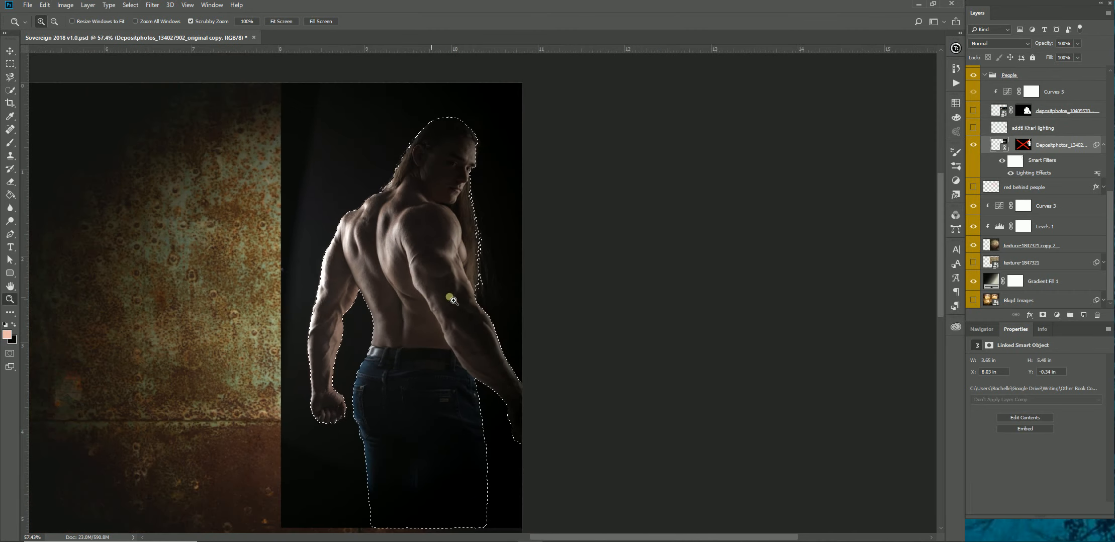
pyautogui.moveTo(390, 268); pyautogui.dragTo(476, 252)
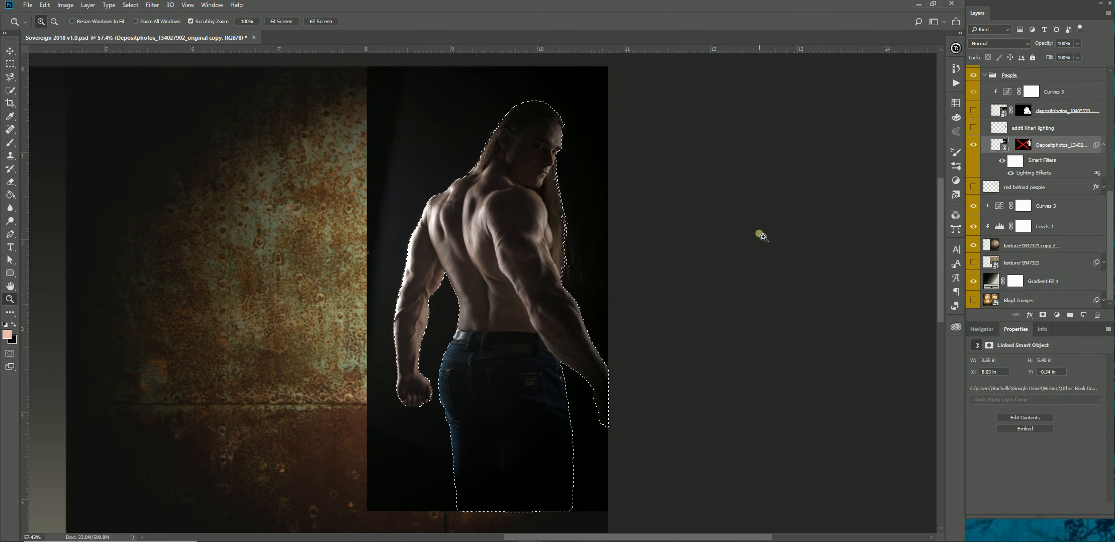
pyautogui.rightClick(1029, 145)
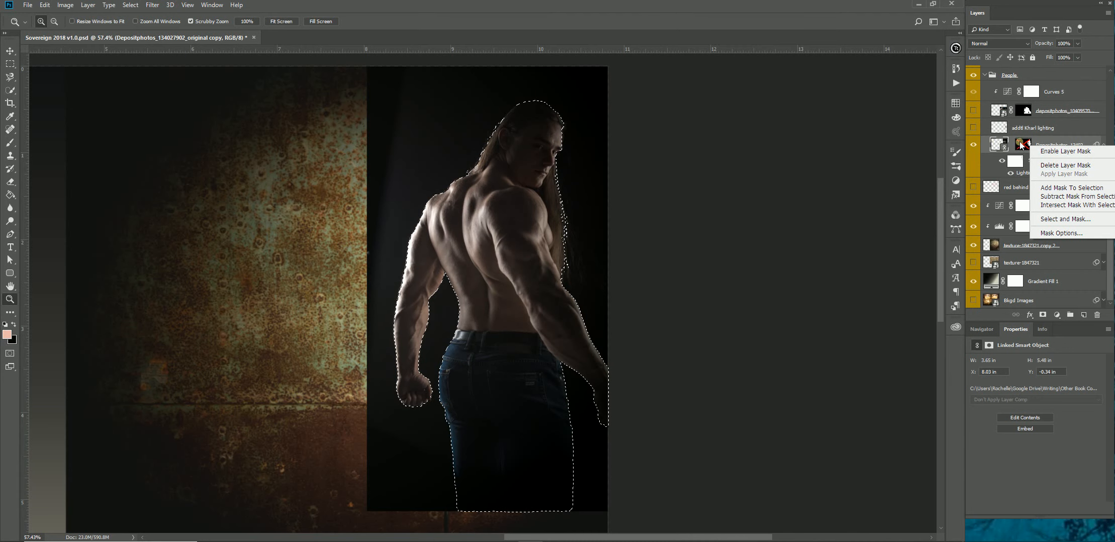
pyautogui.click(1062, 168)
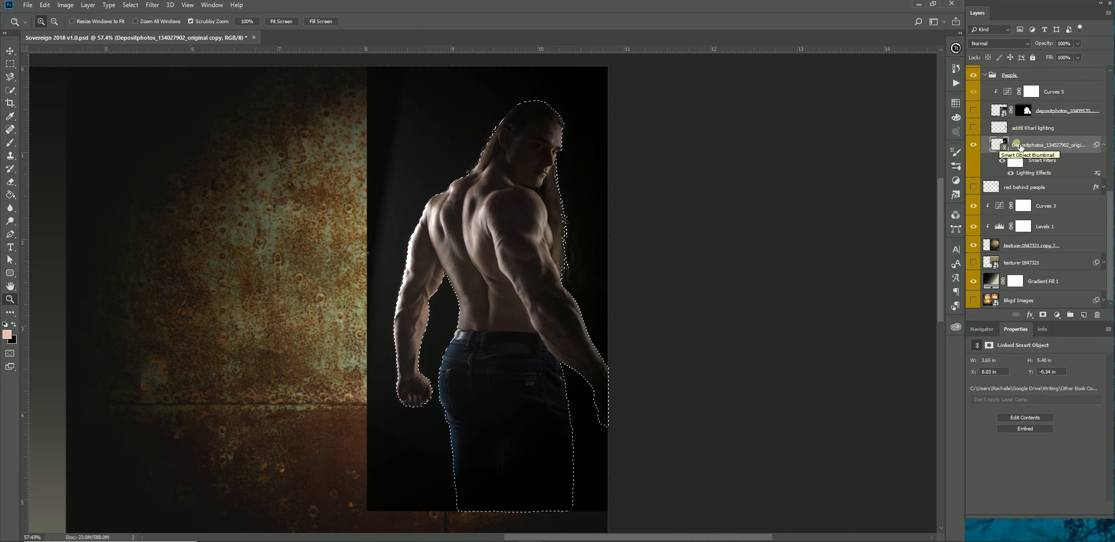
pyautogui.click(1043, 315)
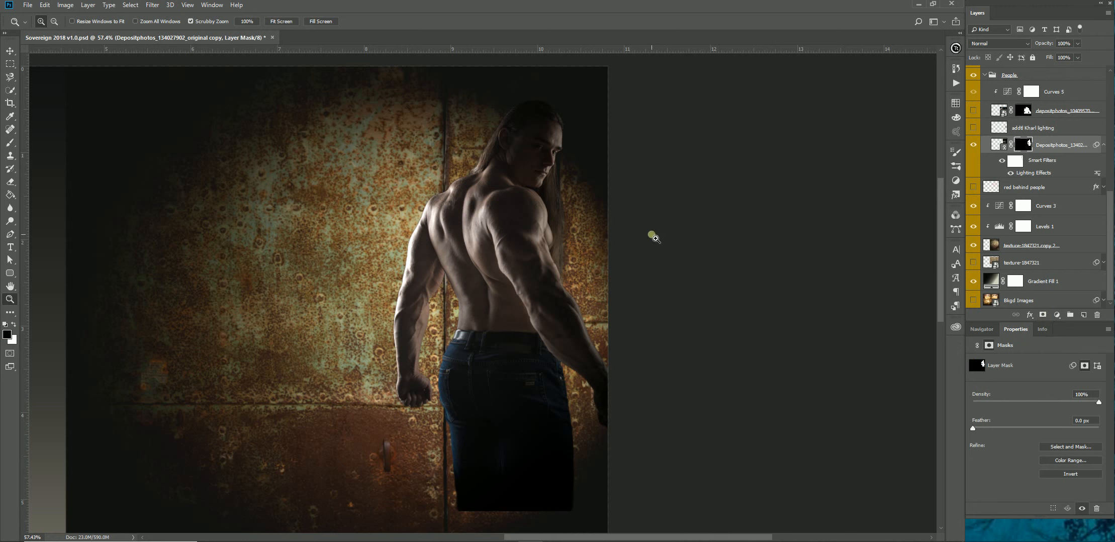
# - Zoom in closely and inspect the new mask's edge along the front hair, face and top of the head
pyautogui.moveTo(572, 219); pyautogui.dragTo(628, 222)
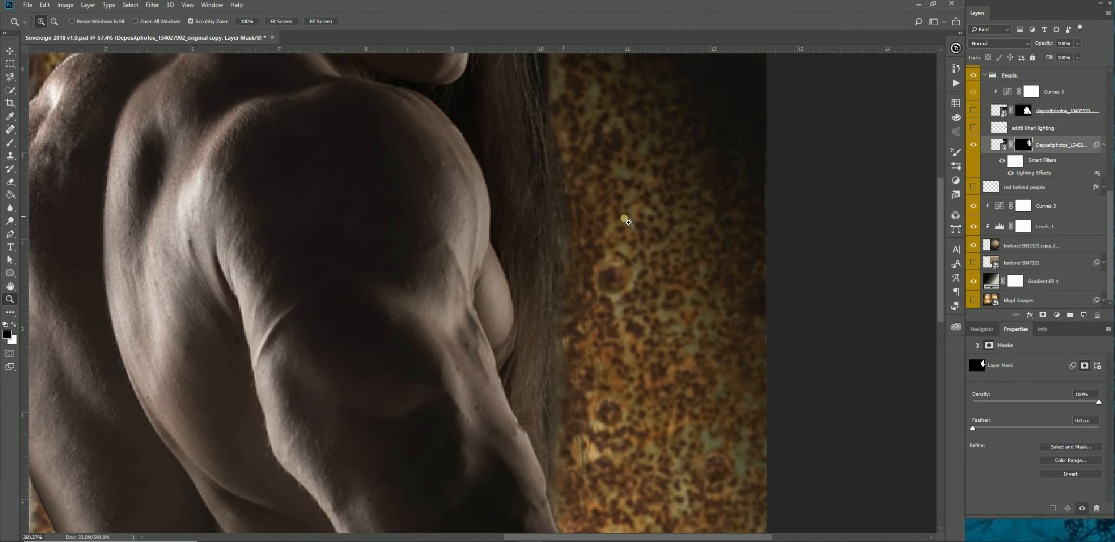
pyautogui.moveTo(548, 222); pyautogui.dragTo(538, 171)
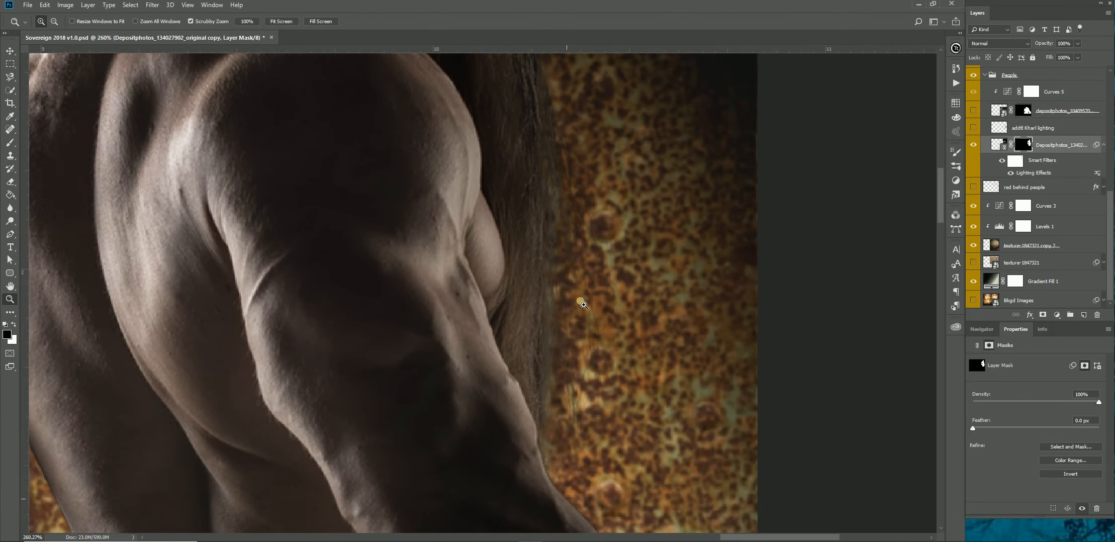
pyautogui.moveTo(419, 170); pyautogui.dragTo(460, 361)
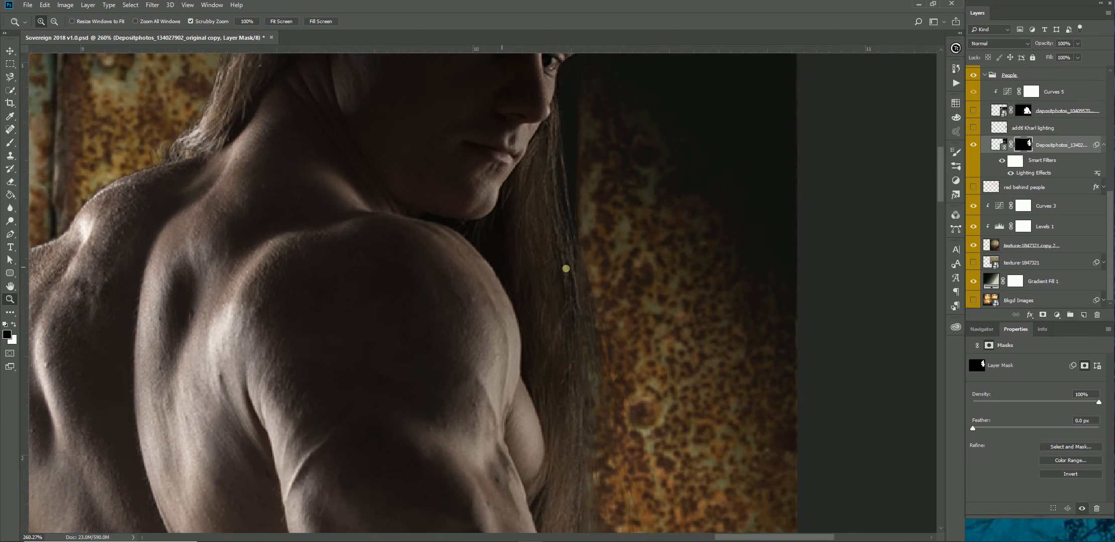
pyautogui.moveTo(376, 174); pyautogui.dragTo(378, 390)
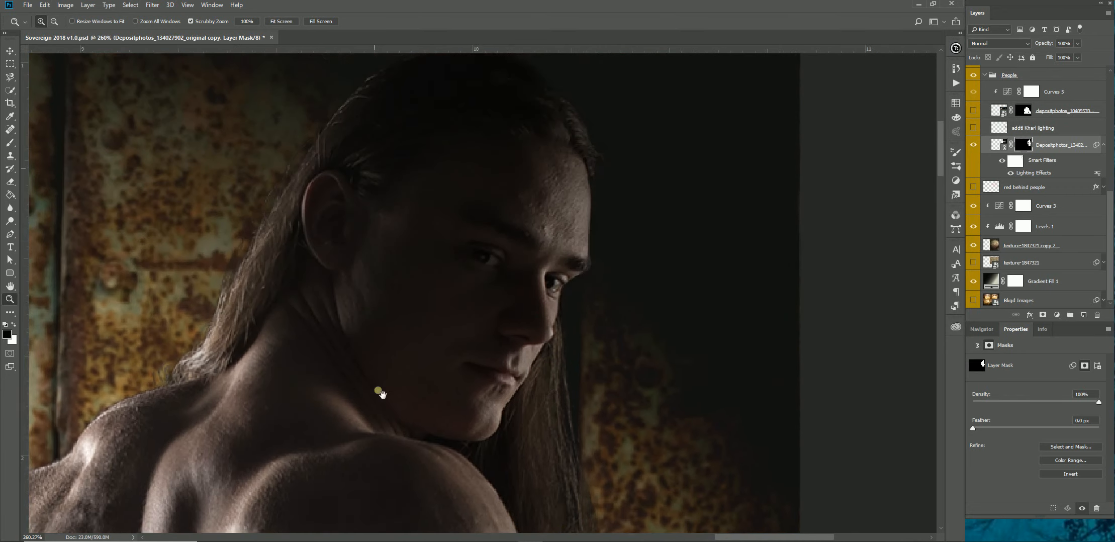
pyautogui.moveTo(423, 216); pyautogui.dragTo(478, 261)
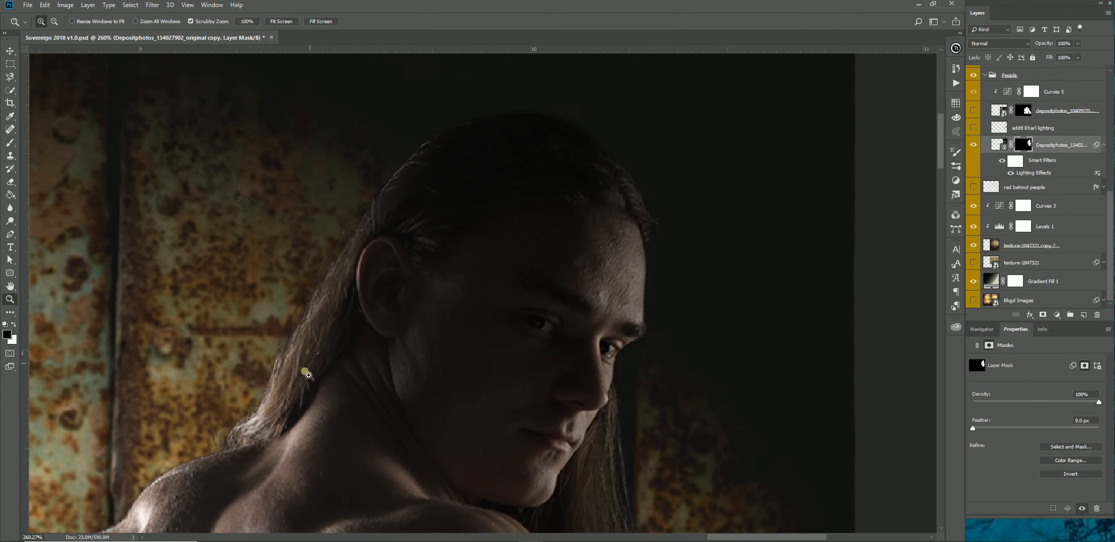
# - Inspect the mask edge along the far arm, waist, near forearm and down the legs of the jeans
pyautogui.moveTo(318, 418); pyautogui.dragTo(628, 116)
pyautogui.moveTo(485, 431); pyautogui.dragTo(577, 187)
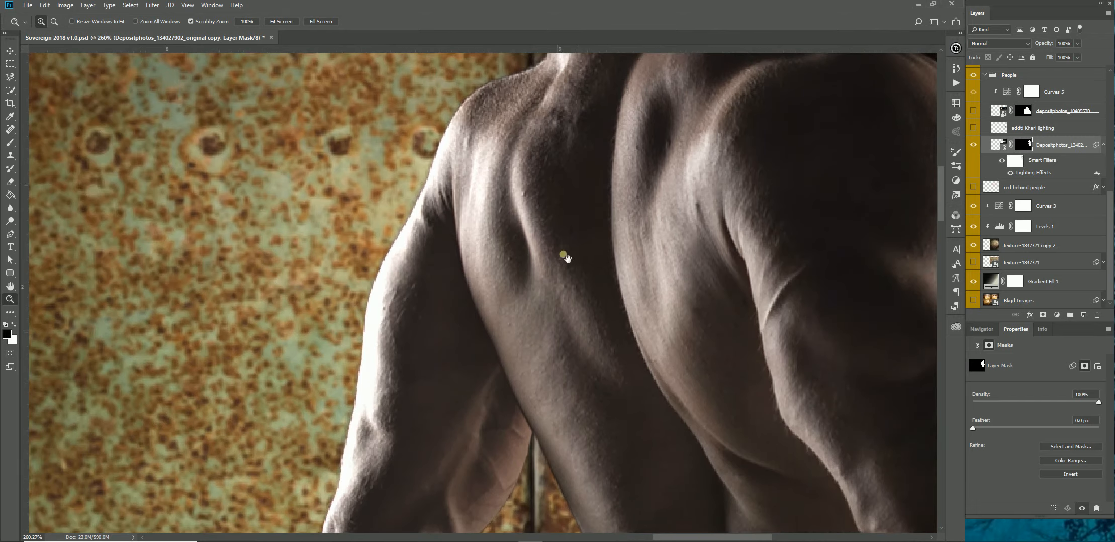
pyautogui.moveTo(484, 340); pyautogui.dragTo(482, 200)
pyautogui.moveTo(427, 293); pyautogui.dragTo(366, 224)
pyautogui.moveTo(609, 360); pyautogui.dragTo(471, 286)
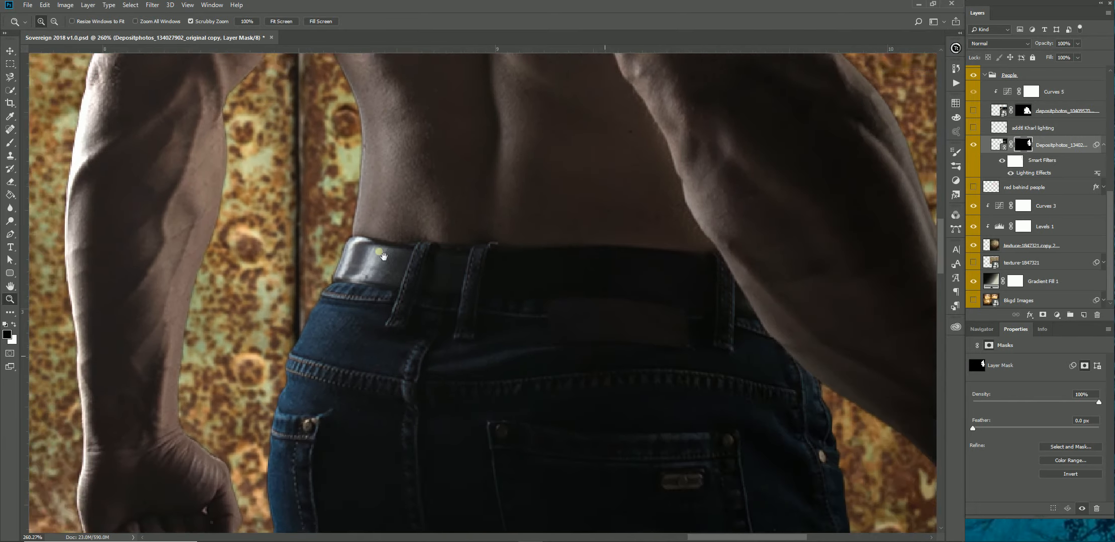
pyautogui.moveTo(725, 314); pyautogui.dragTo(636, 284)
pyautogui.moveTo(879, 287); pyautogui.dragTo(386, 211)
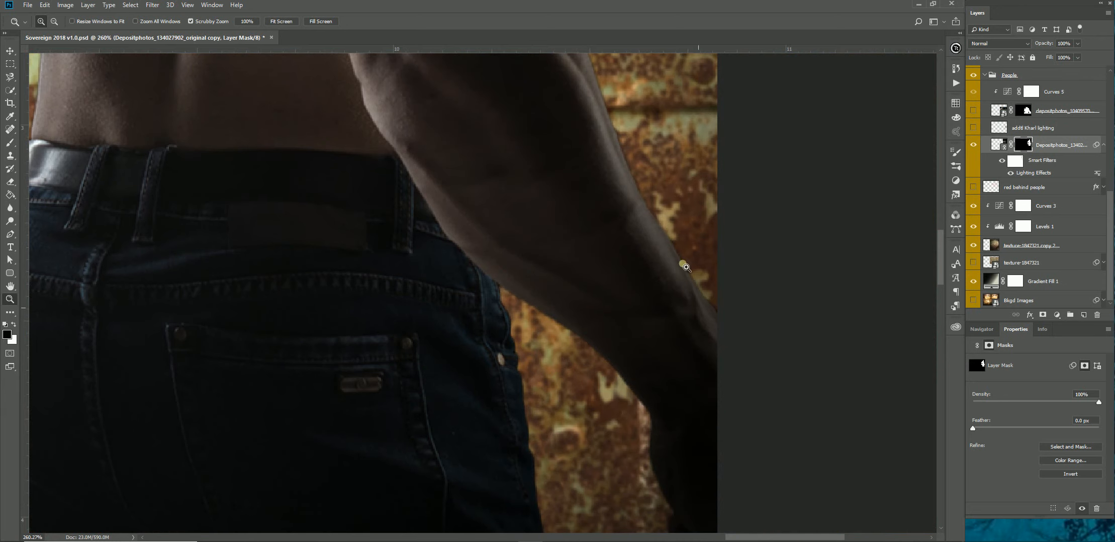
pyautogui.moveTo(338, 487); pyautogui.dragTo(473, 189)
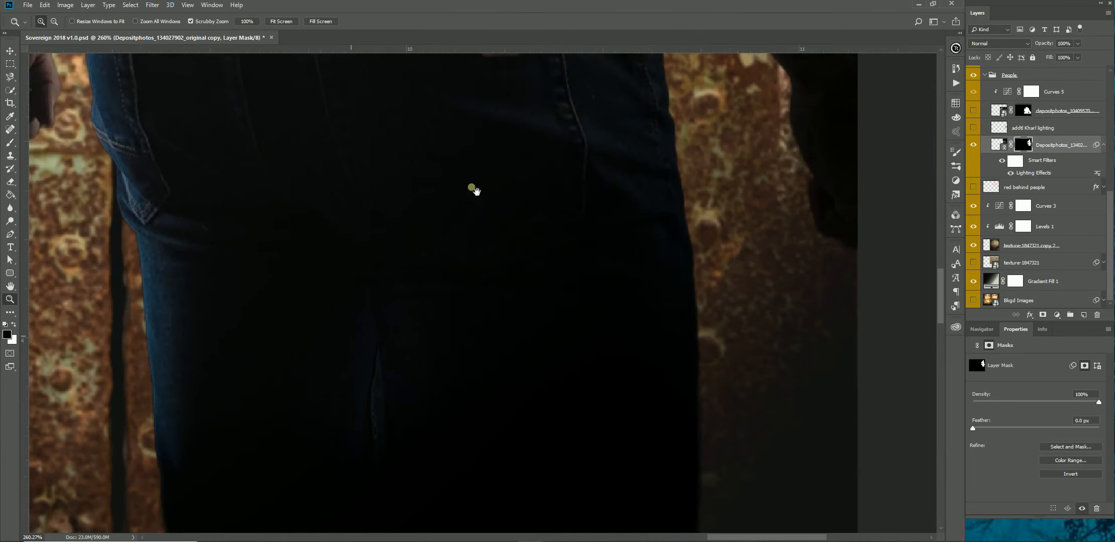
pyautogui.moveTo(424, 326); pyautogui.dragTo(447, 168)
# - Check the upper back, then the masked man against the rusted metal background at 100% and about 62% zoom
pyautogui.moveTo(520, 324); pyautogui.dragTo(593, 502)
pyautogui.moveTo(517, 87); pyautogui.dragTo(479, 329)
pyautogui.moveTo(621, 200); pyautogui.dragTo(545, 335)
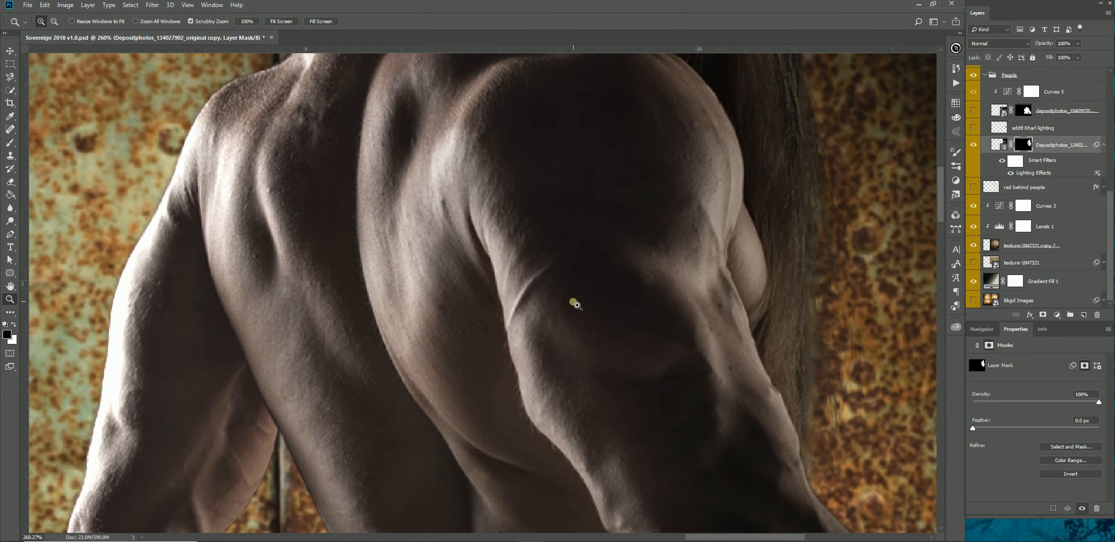
pyautogui.hotkey('ctrl', '1')
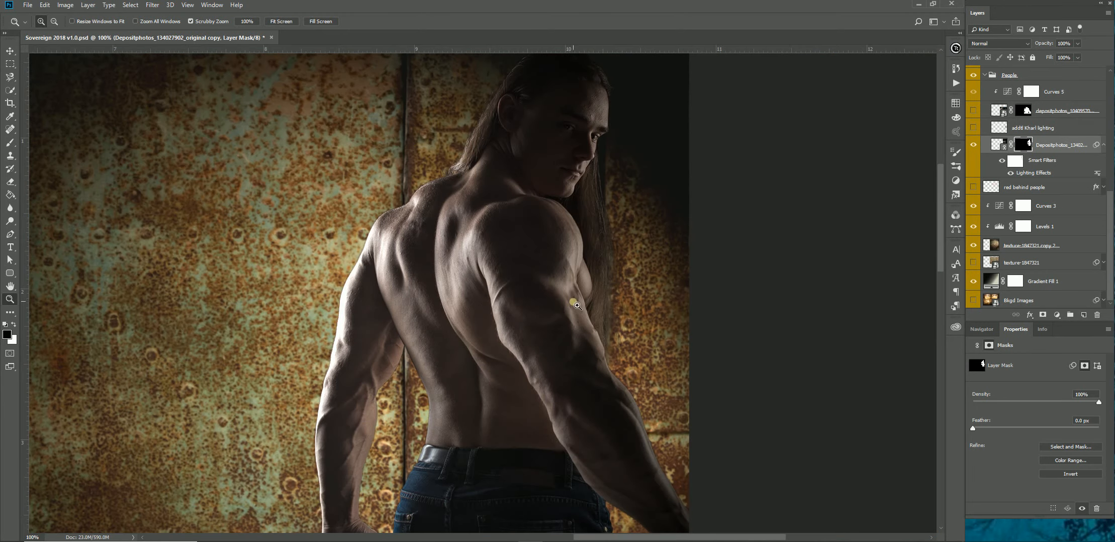
pyautogui.scroll(-7, 546, 327)
pyautogui.scroll(-1, 543, 347)
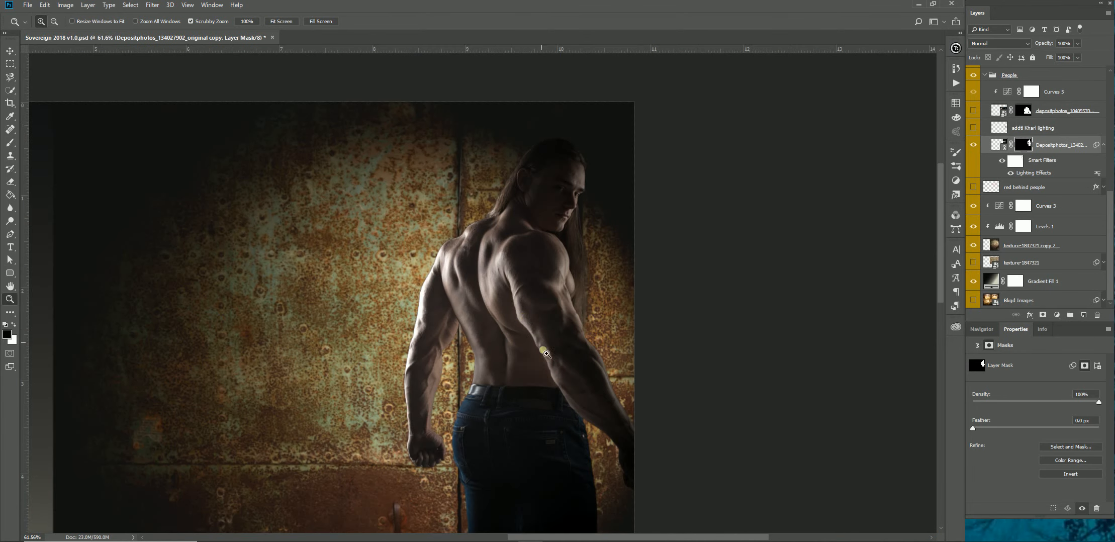
pyautogui.scroll(-3, 546, 354)
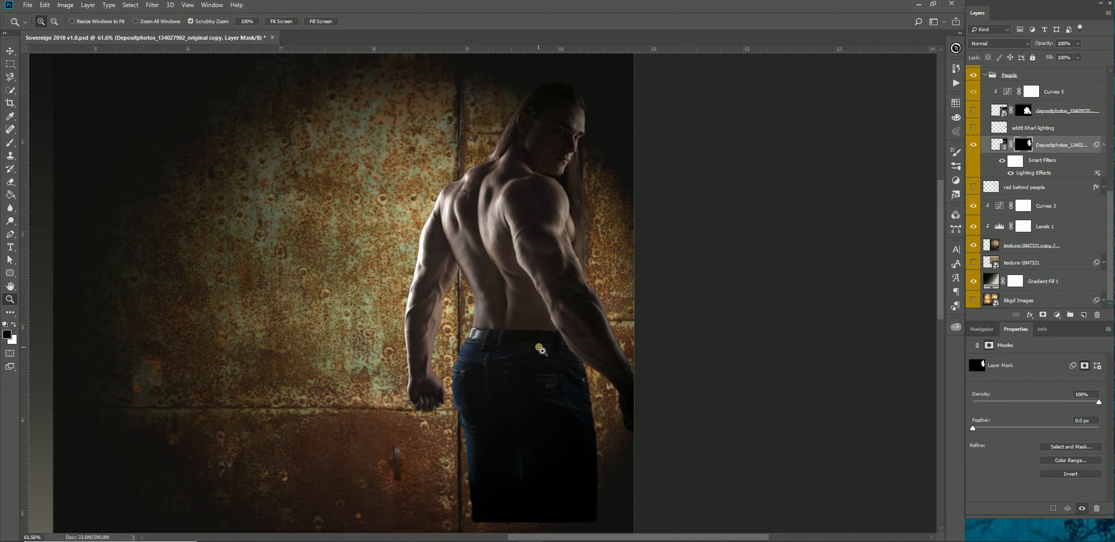